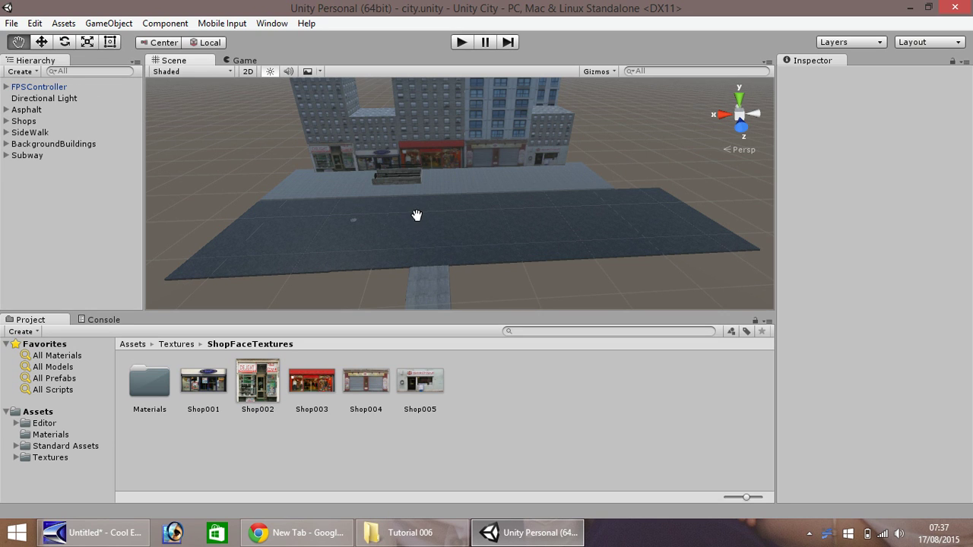
# Duplicate the SideWalk003 tile and move the copy across the road to Z 27.85, beside the far subway end
pyautogui.moveTo(418, 215); pyautogui.dragTo(639, 194)
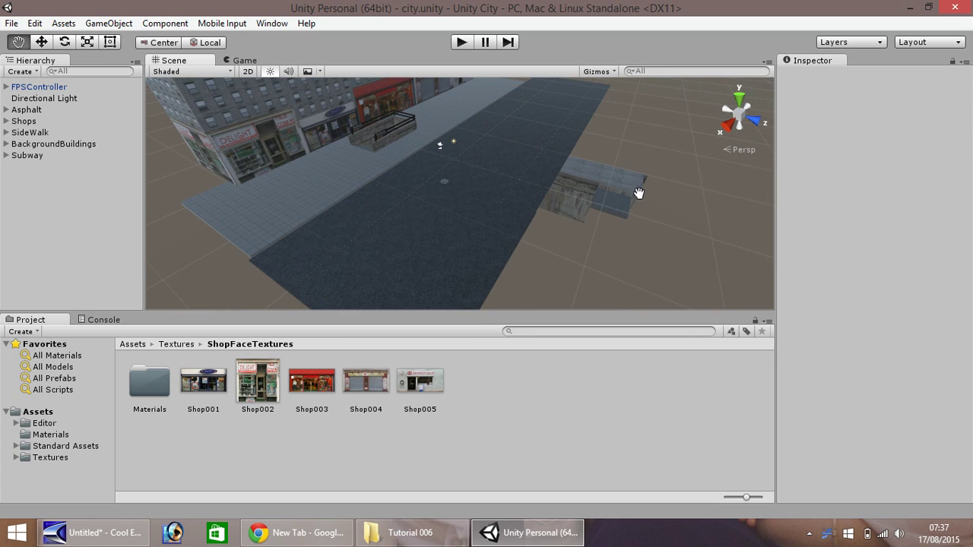
pyautogui.click(41, 41)
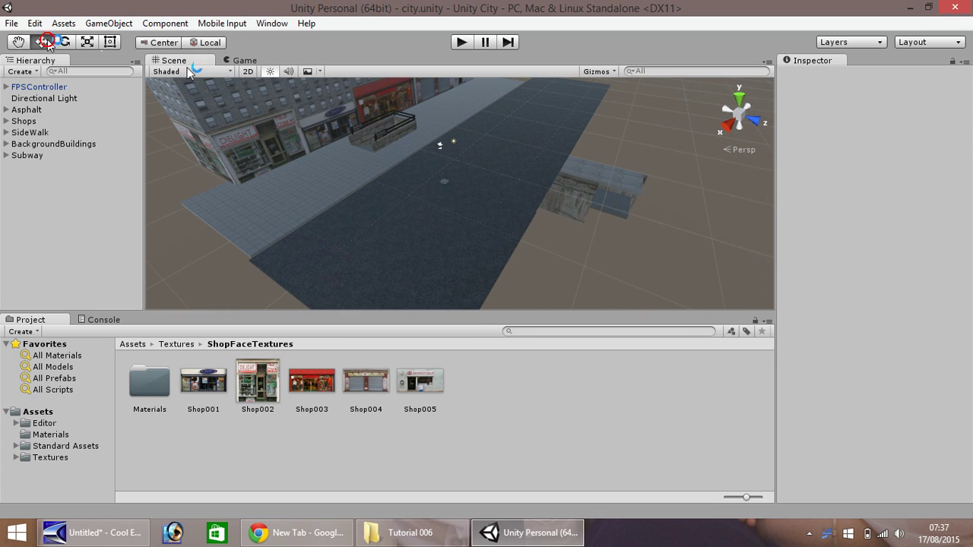
pyautogui.click(403, 146)
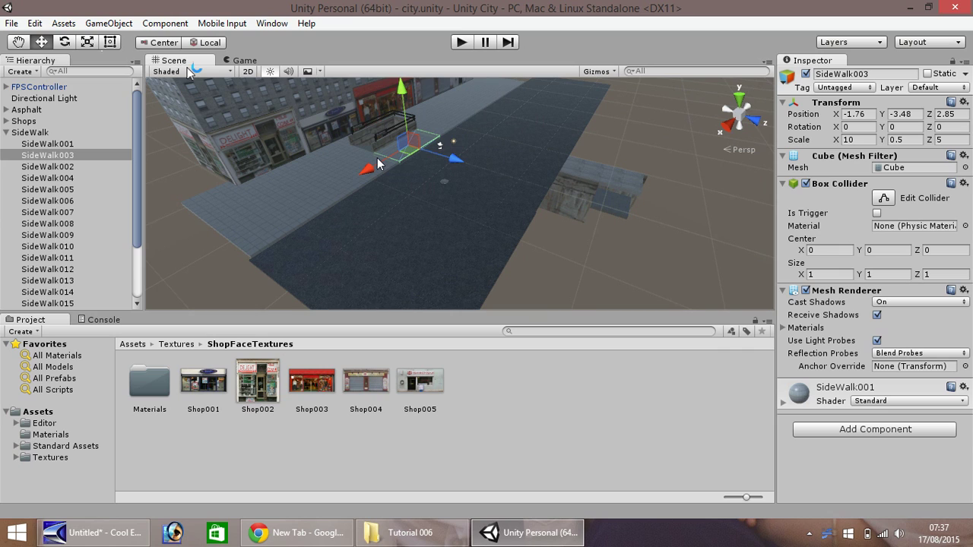
pyautogui.hotkey('ctrl', 'd')
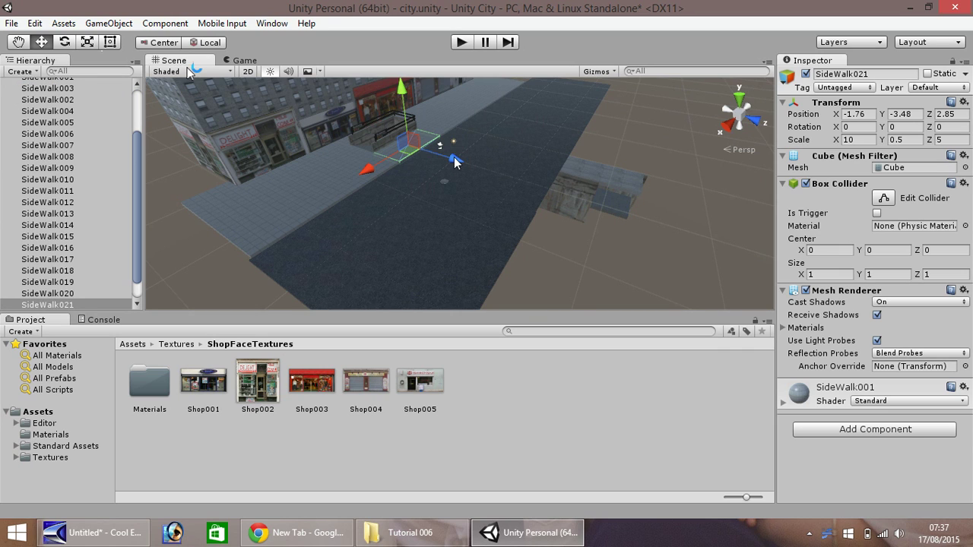
pyautogui.moveTo(455, 162); pyautogui.dragTo(572, 208)
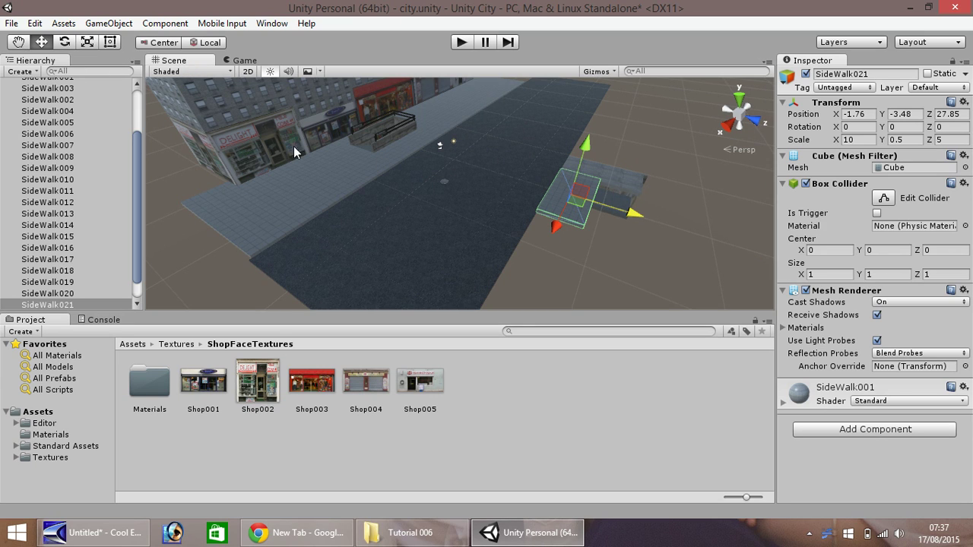
pyautogui.scroll(2, 140, 217)
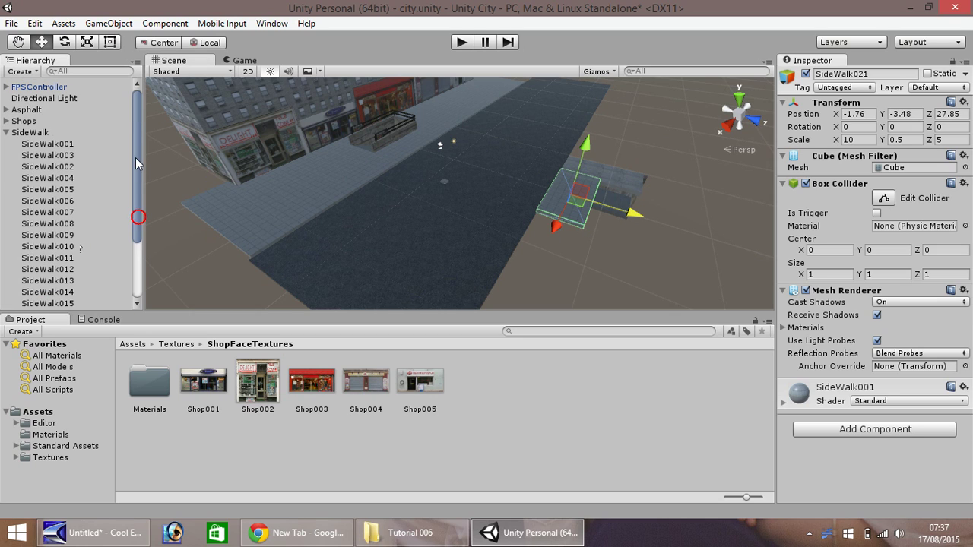
pyautogui.click(5, 132)
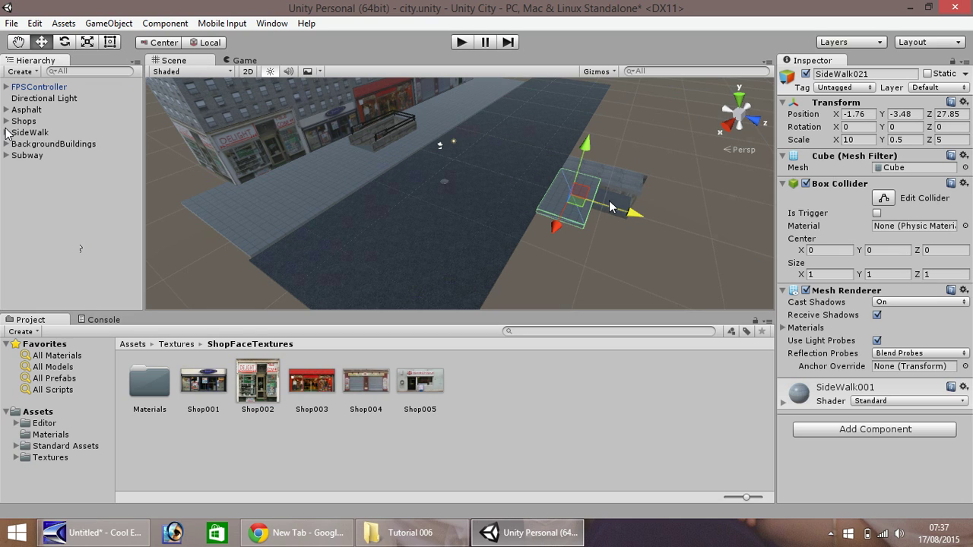
# Duplicate the Steps group inside the Subway object
pyautogui.click(7, 155)
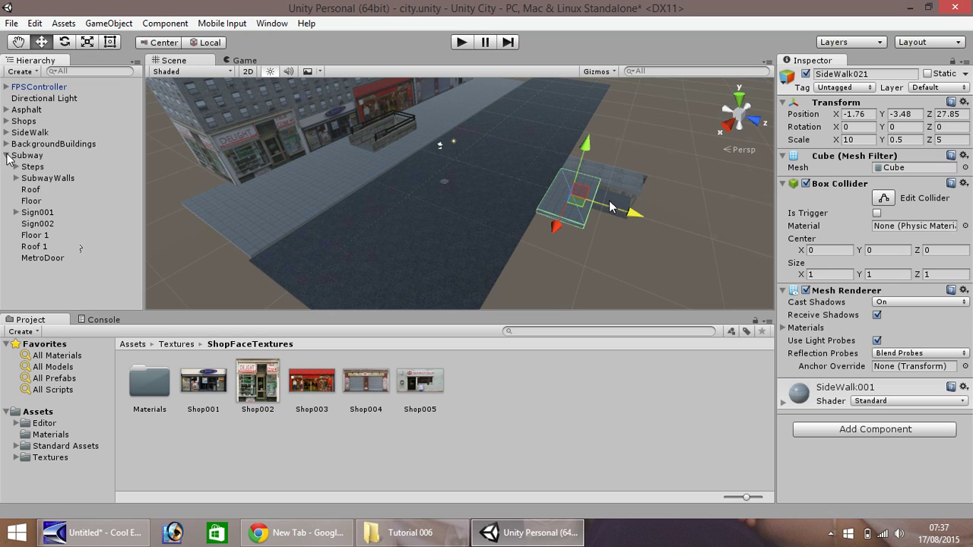
pyautogui.click(31, 168)
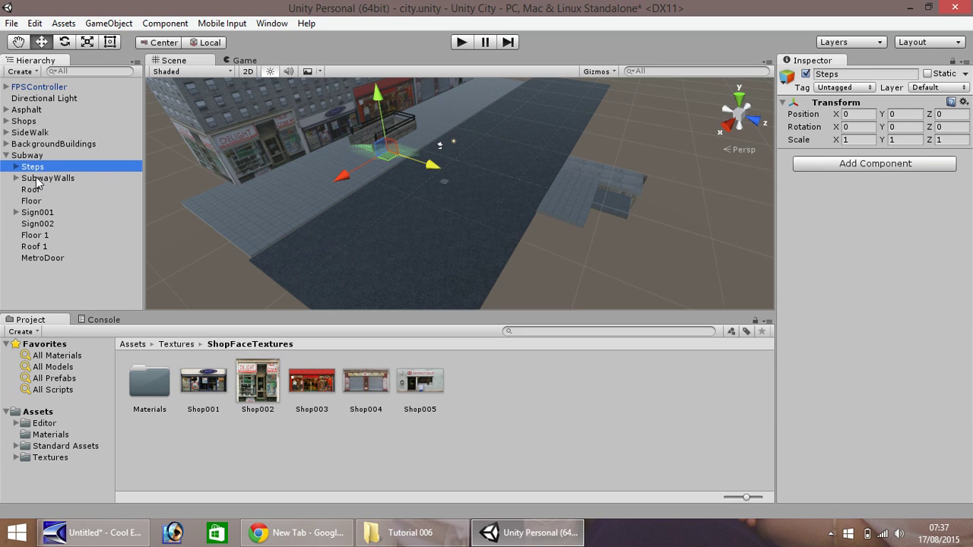
pyautogui.keyDown('ctrl'); pyautogui.click(44, 177); pyautogui.keyUp('ctrl')
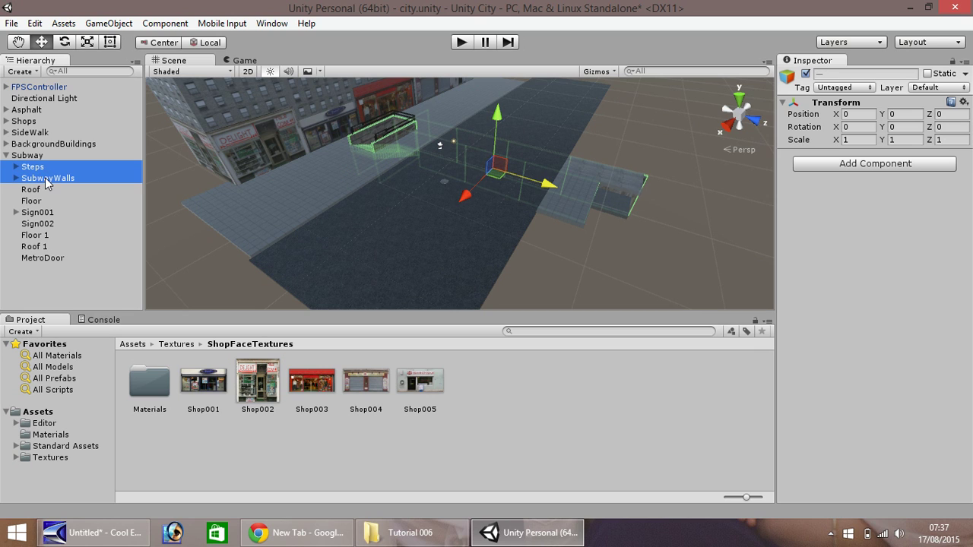
pyautogui.click(632, 255)
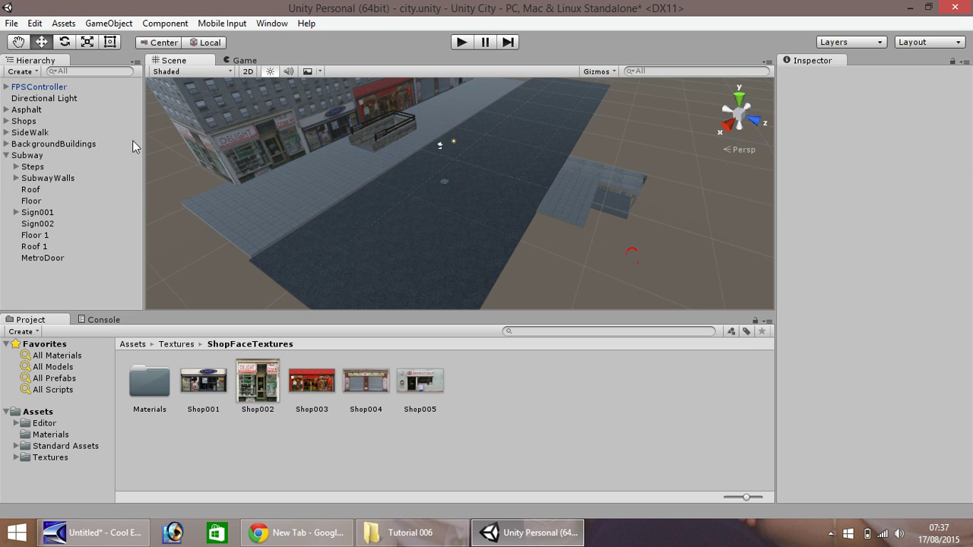
pyautogui.click(32, 169)
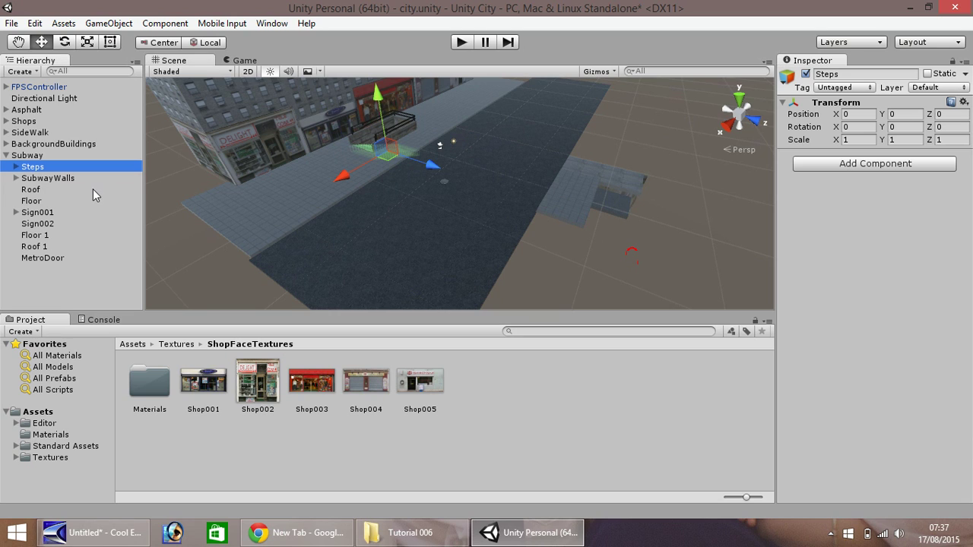
pyautogui.click(34, 167)
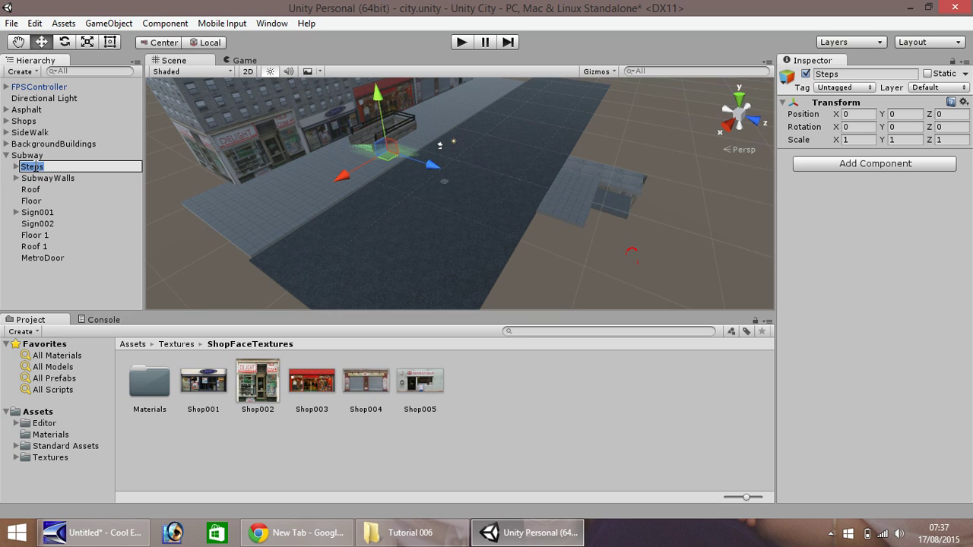
pyautogui.click(40, 178)
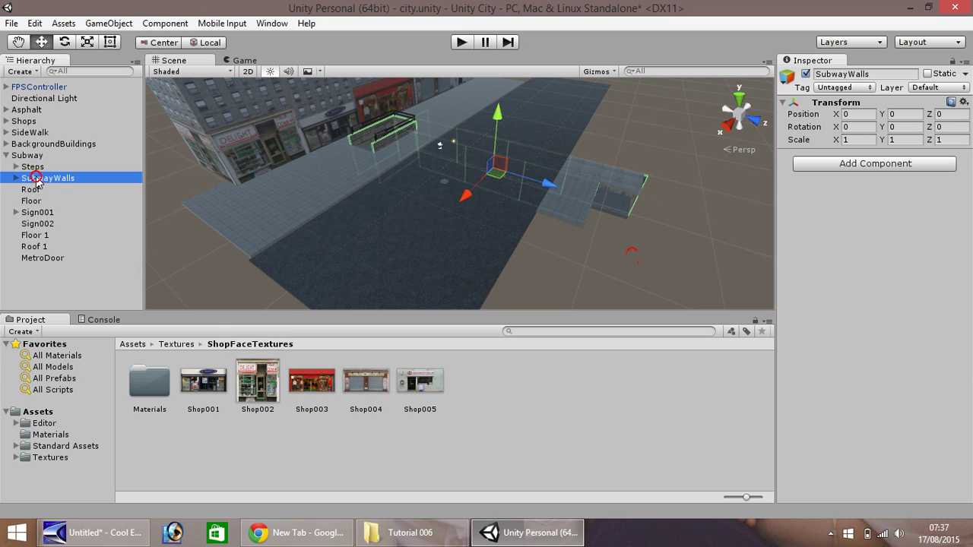
pyautogui.click(41, 169)
pyautogui.hotkey('ctrl', 'd')
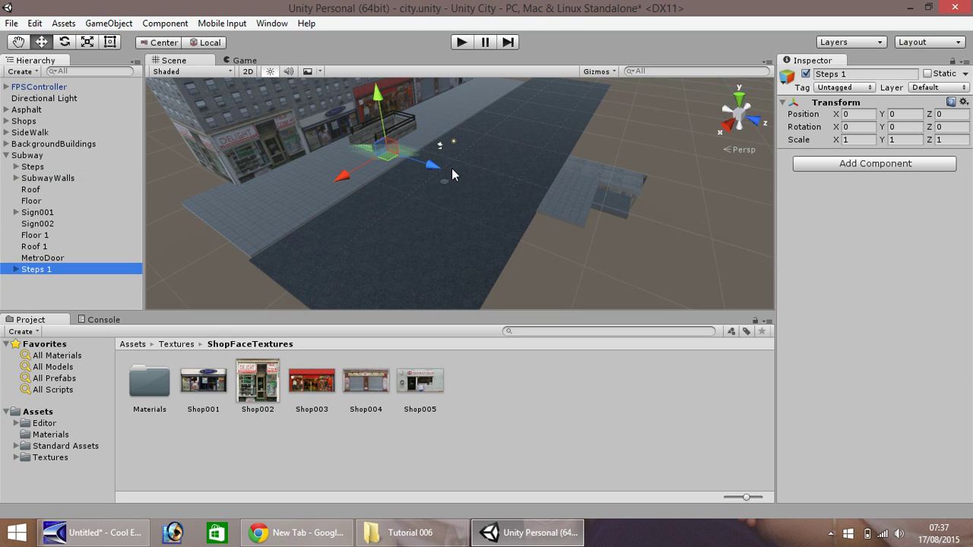
# Check the snap settings and move the copied steps across the road to Z 35
pyautogui.click(35, 24)
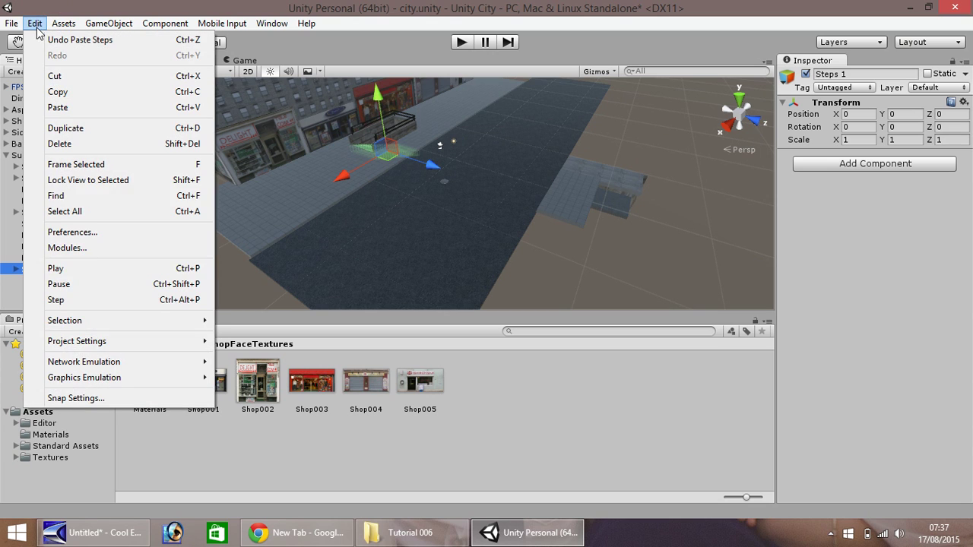
pyautogui.click(76, 399)
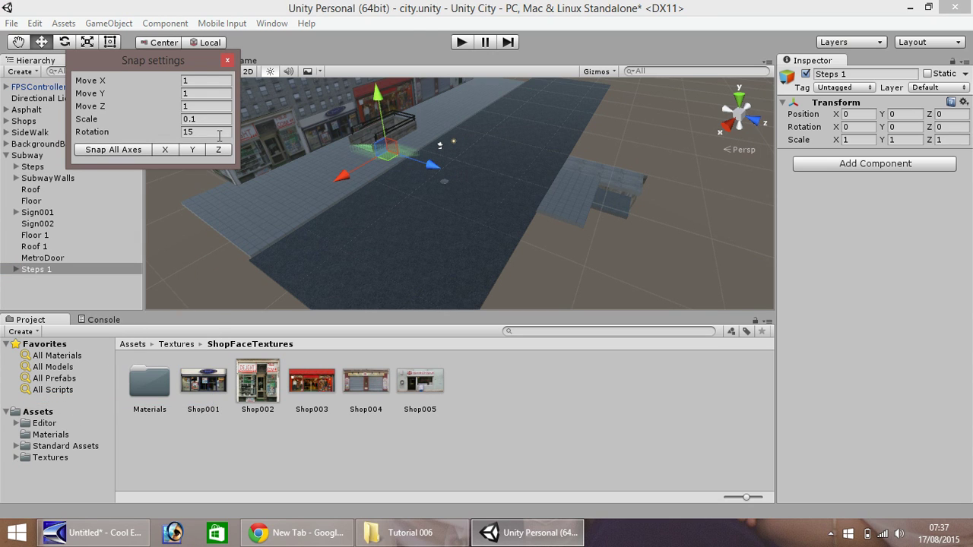
pyautogui.click(227, 61)
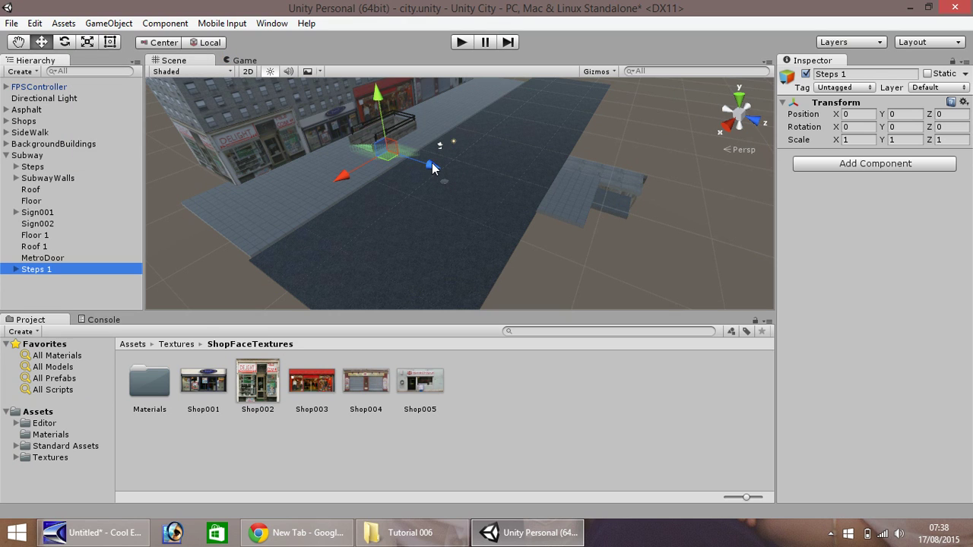
pyautogui.moveTo(431, 166); pyautogui.dragTo(580, 217)
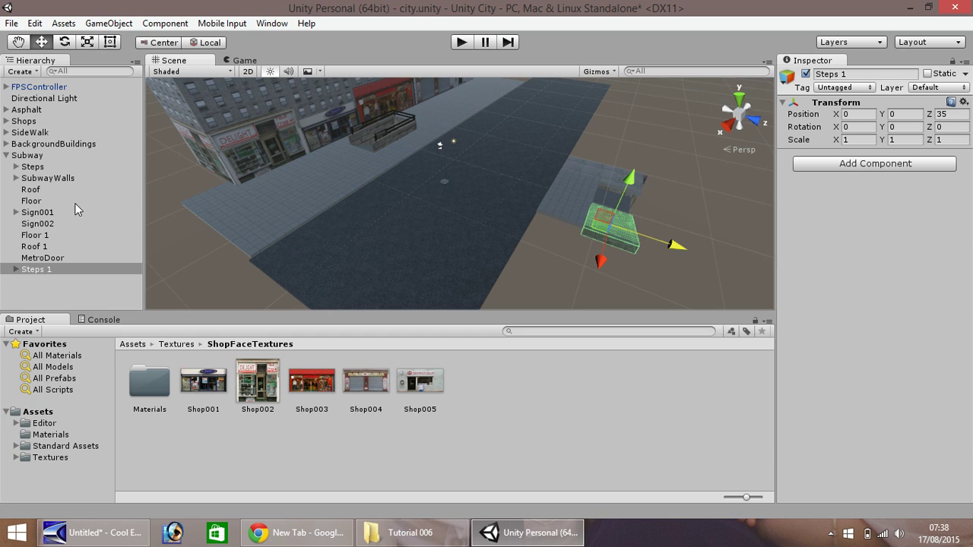
# Examine the individual pieces in SubwayWalls to identify which walls enclose the original stair entrance
pyautogui.scroll(5, 343, 155)
pyautogui.press('q')
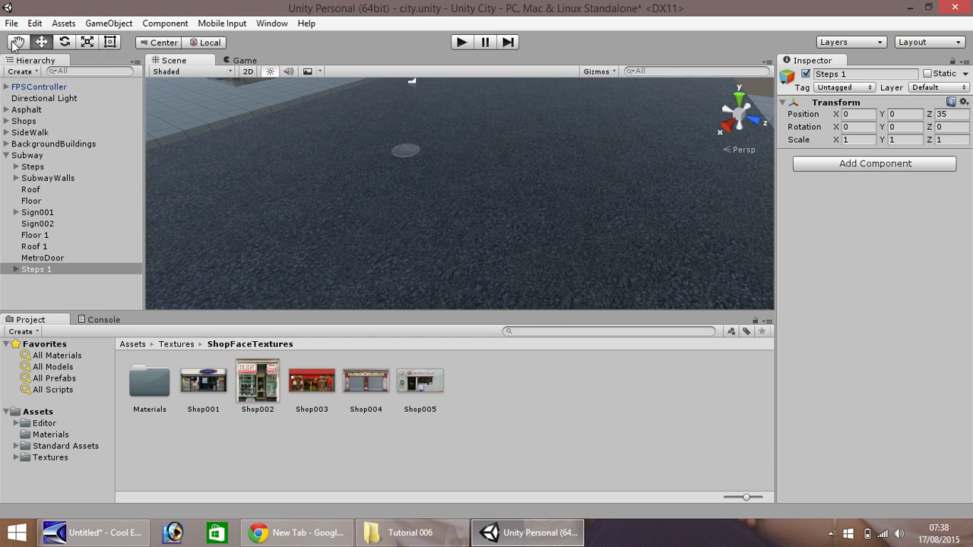
pyautogui.moveTo(260, 134); pyautogui.dragTo(280, 169)
pyautogui.click(30, 179)
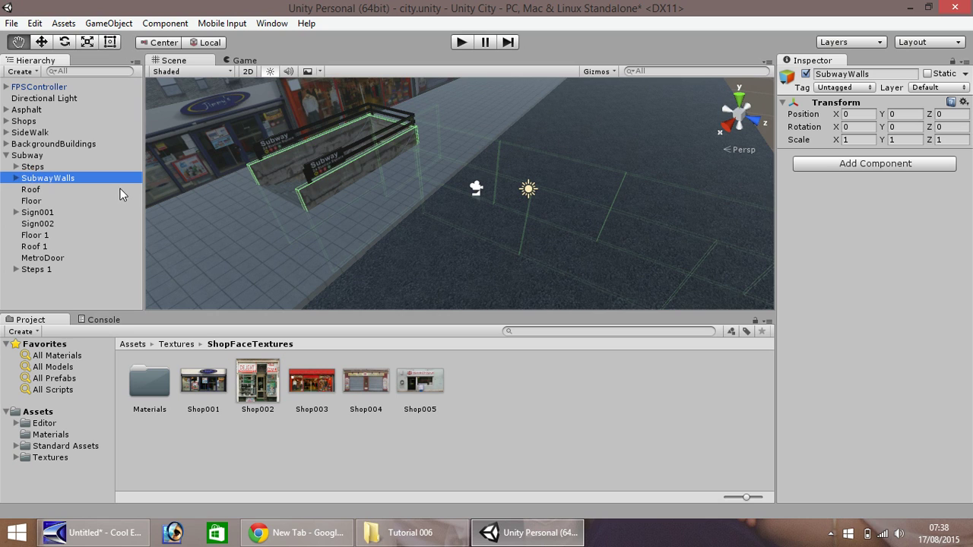
pyautogui.click(16, 178)
pyautogui.click(59, 191)
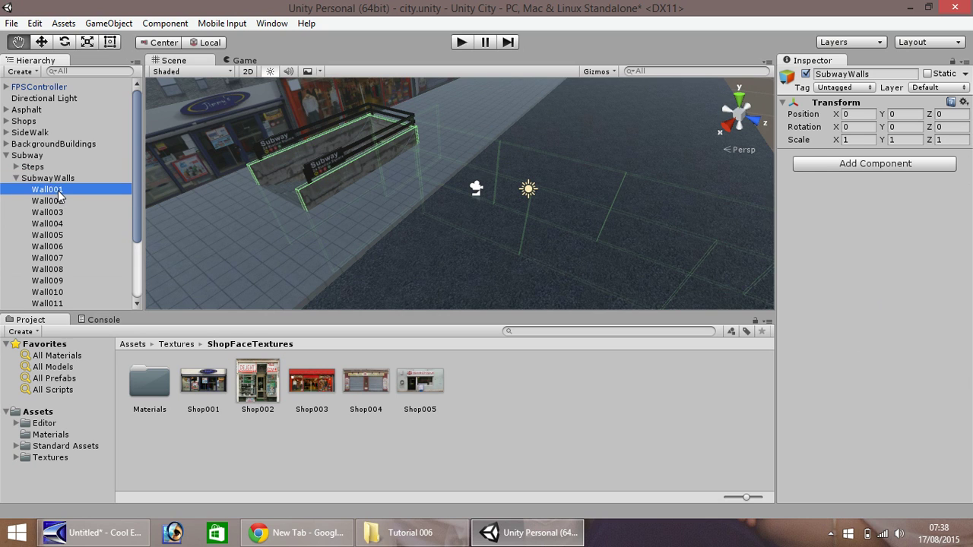
pyautogui.click(55, 202)
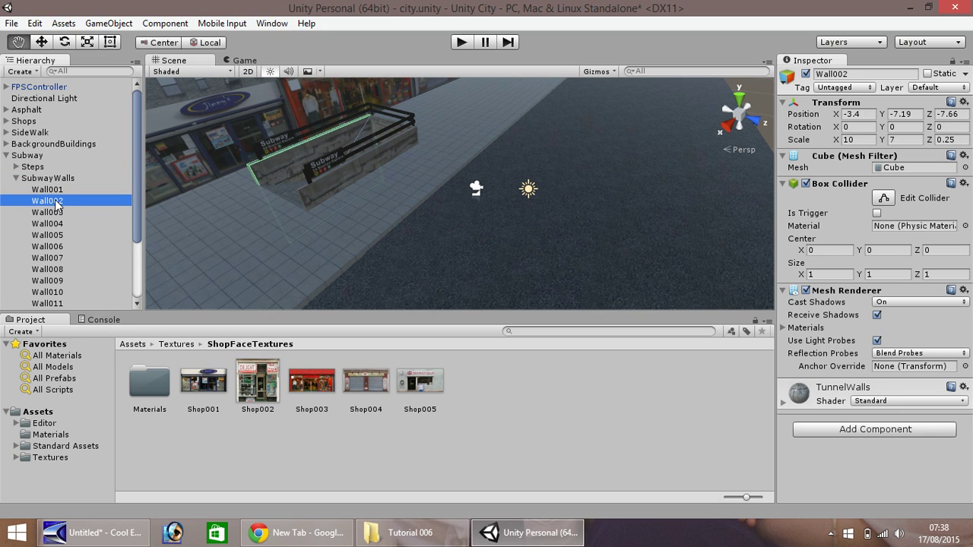
pyautogui.click(42, 43)
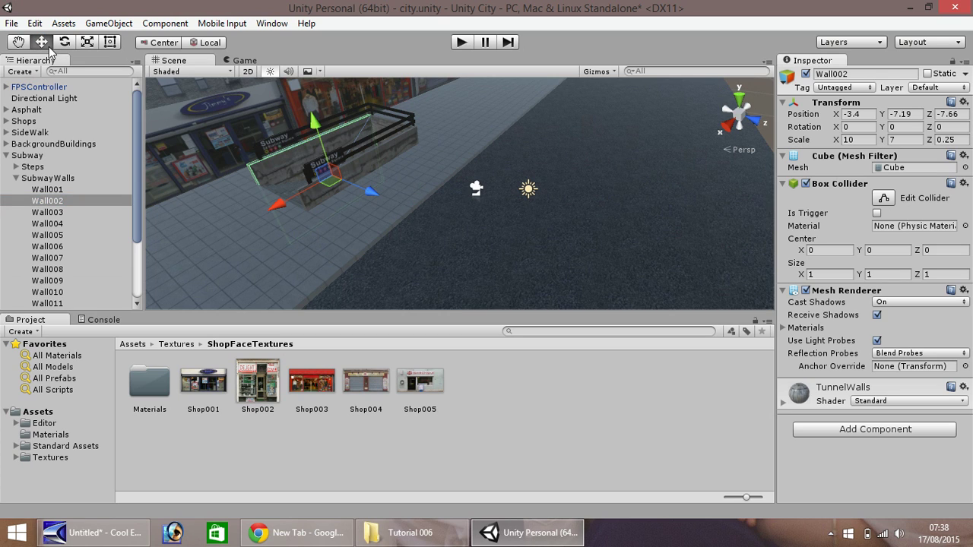
pyautogui.click(62, 190)
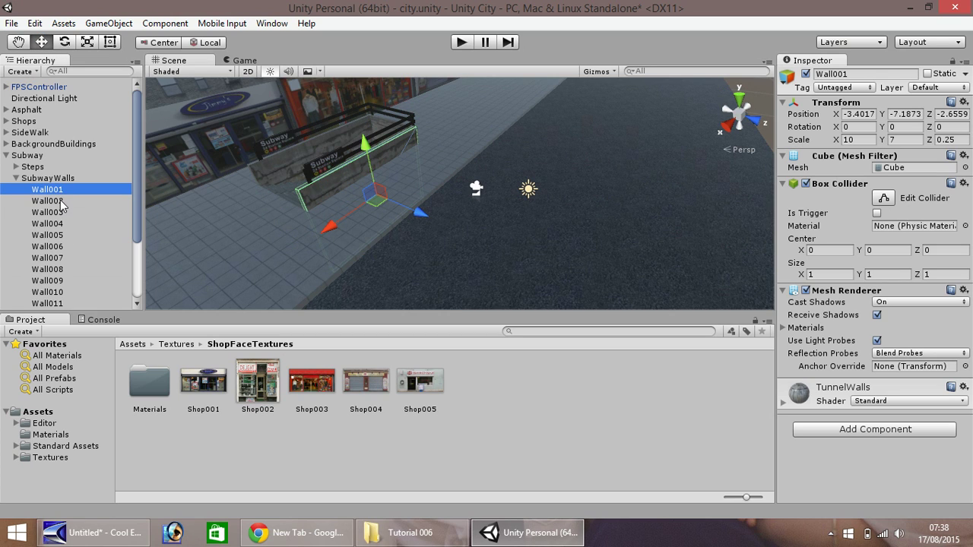
pyautogui.click(61, 200)
pyautogui.click(58, 213)
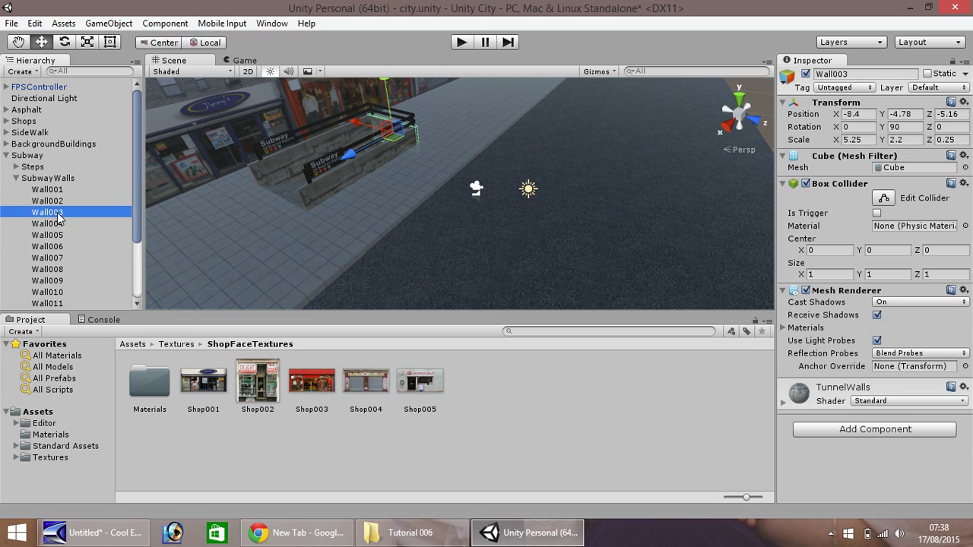
pyautogui.click(57, 223)
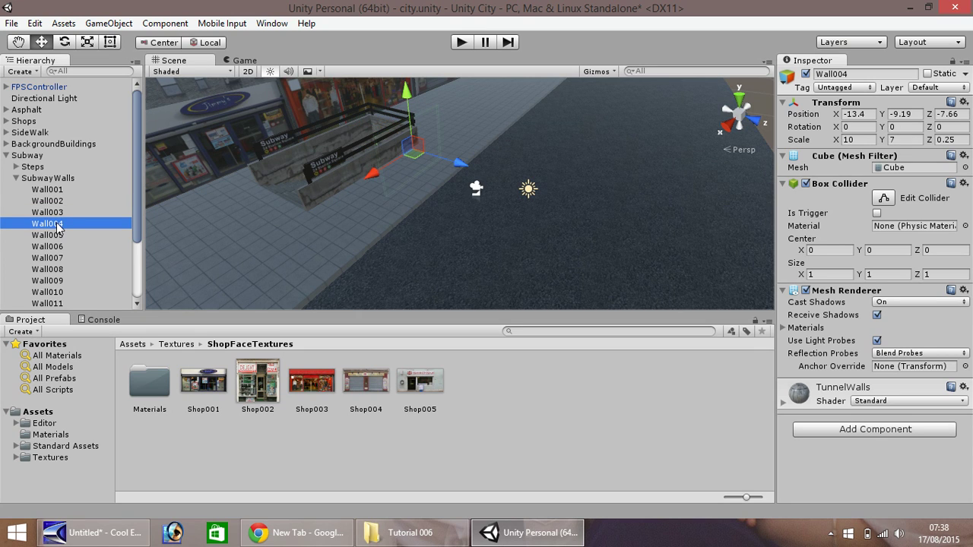
# Duplicate Wall001, Wall002 and Wall003 together and move the copies across the road so they surround the copied steps
pyautogui.click(54, 189)
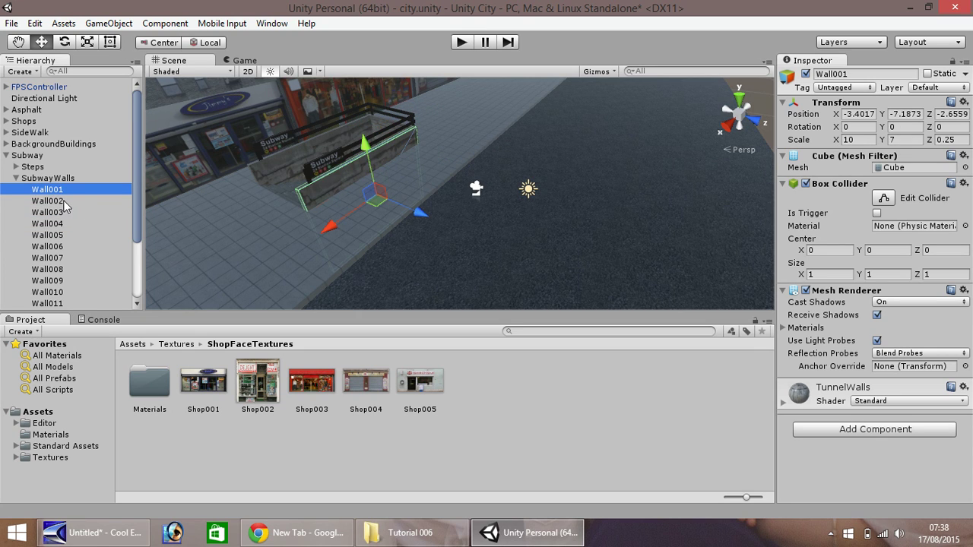
pyautogui.keyDown('shift'); pyautogui.click(63, 201); pyautogui.keyUp('shift')
pyautogui.keyDown('shift'); pyautogui.click(64, 212); pyautogui.keyUp('shift')
pyautogui.scroll(-5, 380, 235)
pyautogui.scroll(-3, 387, 234)
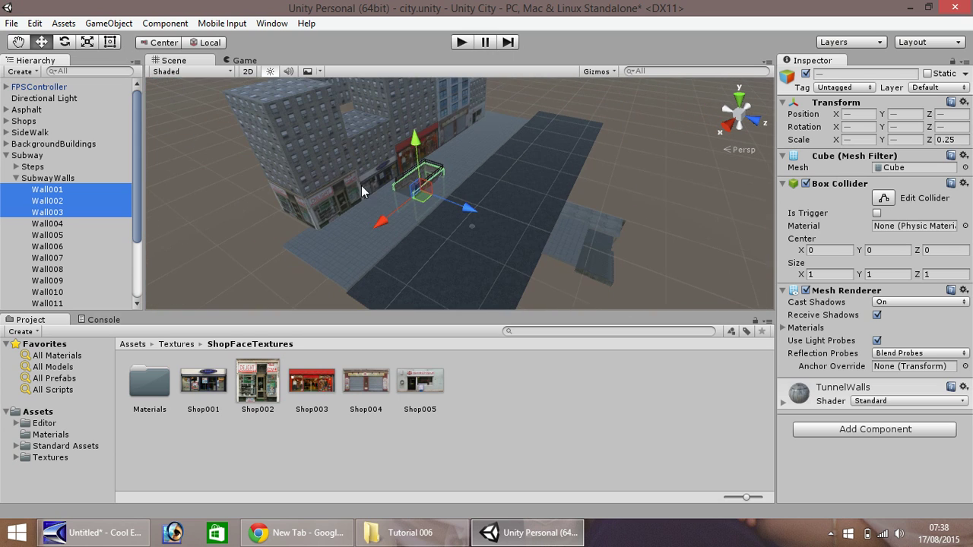
pyautogui.hotkey('ctrl', 'd')
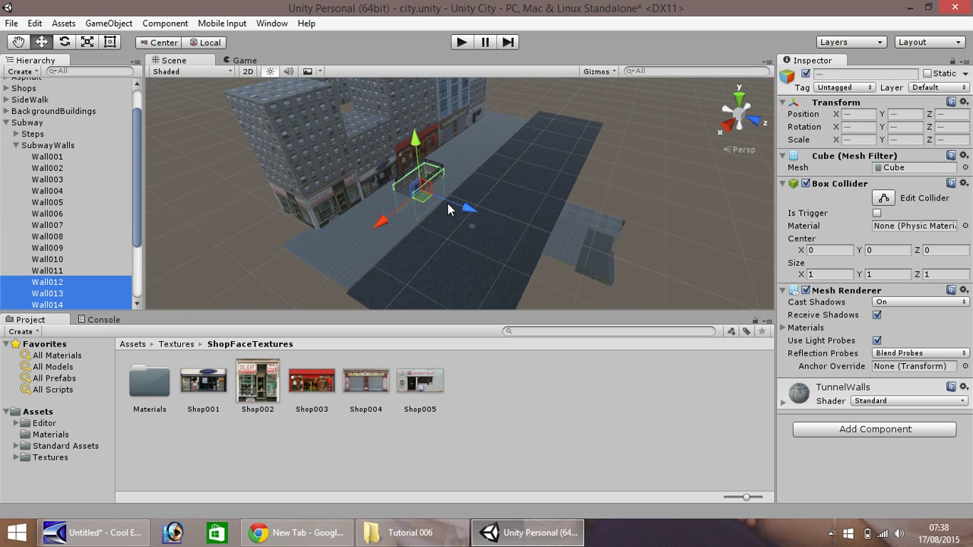
pyautogui.moveTo(469, 211); pyautogui.dragTo(597, 251)
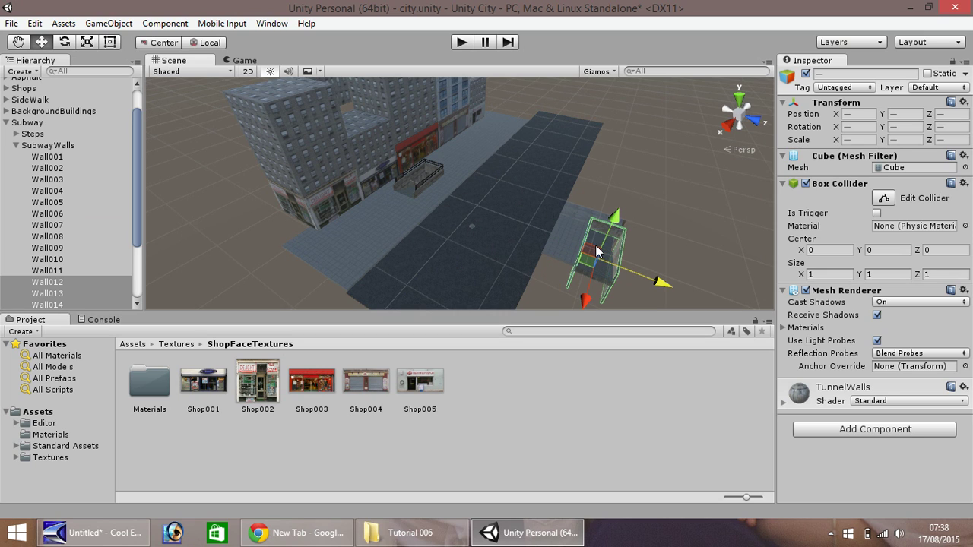
# Inspect from several angles how the copied walls fit around the second stair entrance and sidewalk tile
pyautogui.click(17, 42)
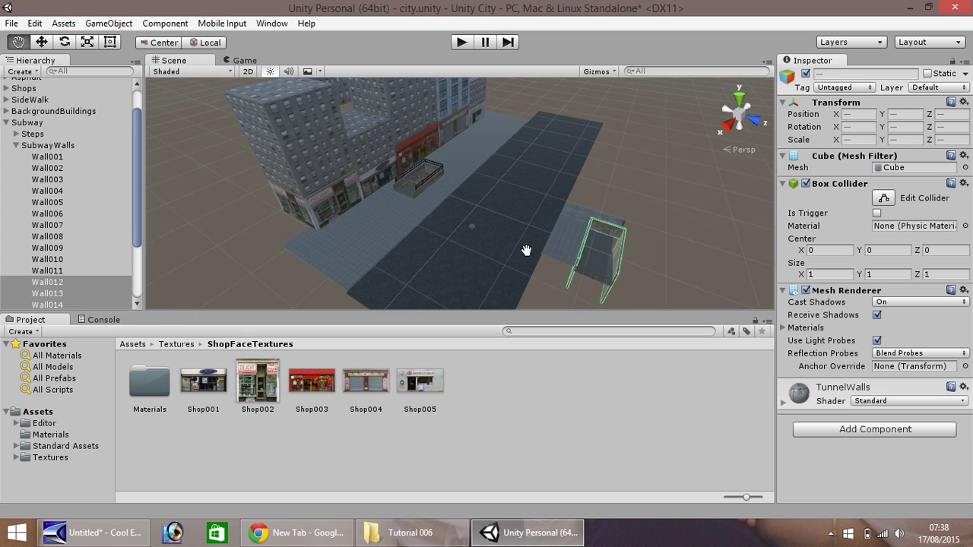
pyautogui.moveTo(541, 262); pyautogui.dragTo(403, 226)
pyautogui.scroll(8, 483, 214)
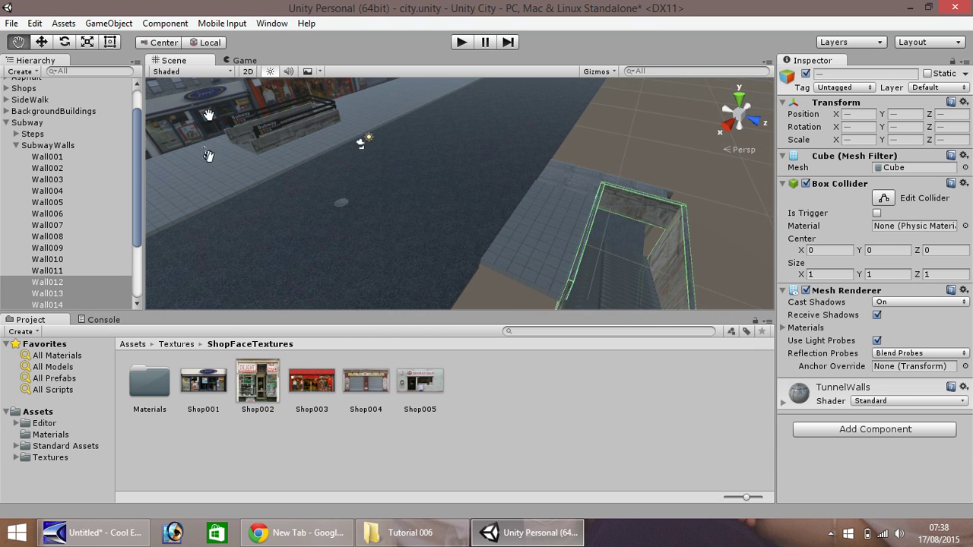
pyautogui.press('f')
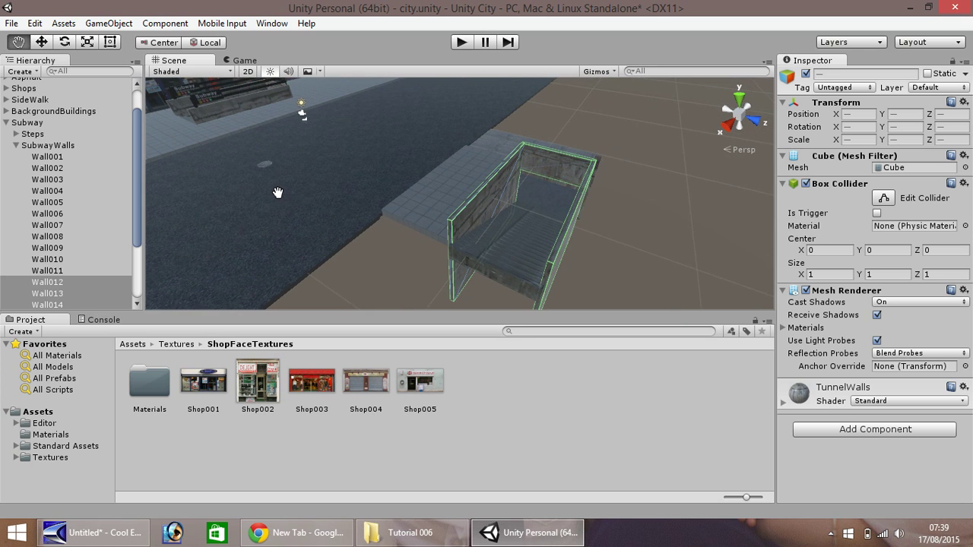
pyautogui.keyDown('alt'); pyautogui.moveTo(453, 209); pyautogui.dragTo(397, 209); pyautogui.keyUp('alt')
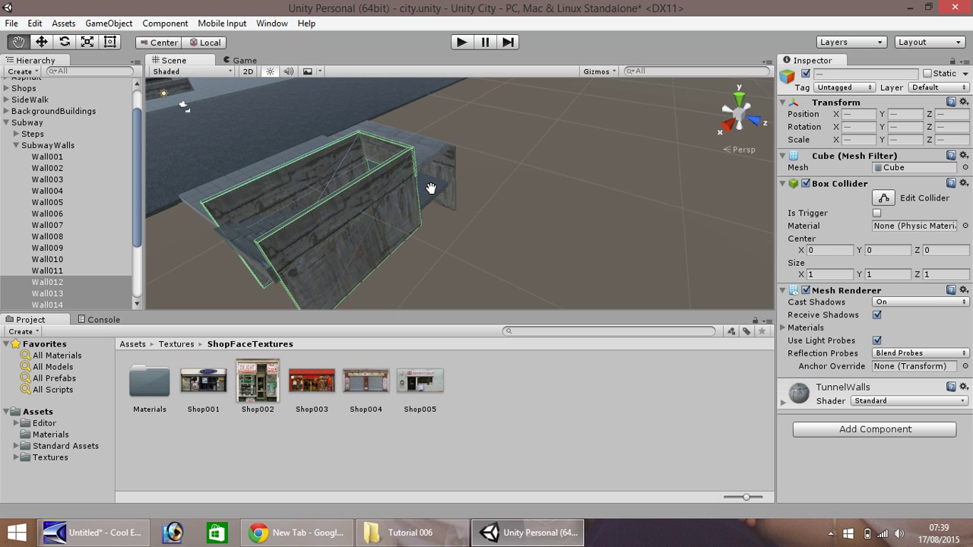
# Nest Sign002 under Sign001 so both subway signs and their barriers form one group
pyautogui.moveTo(242, 164); pyautogui.dragTo(360, 202)
pyautogui.click(16, 145)
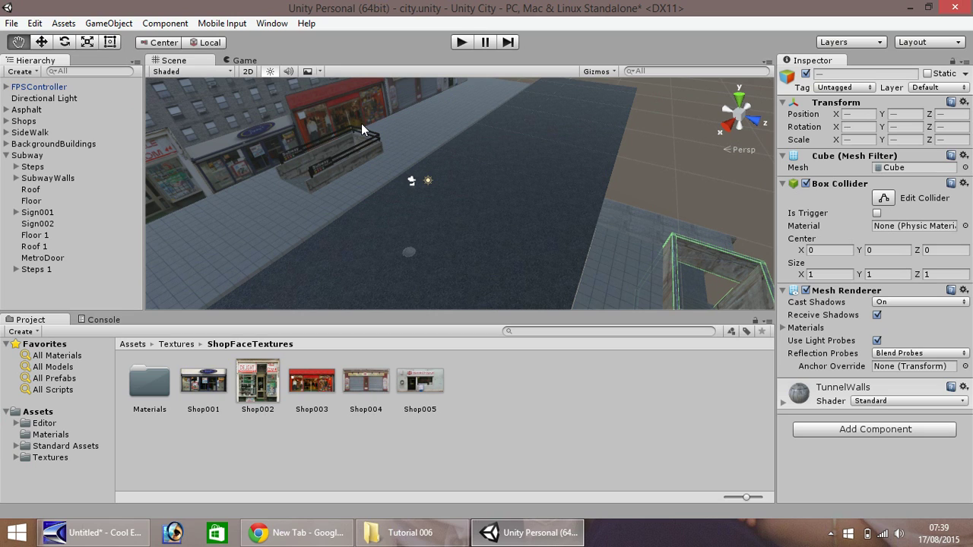
pyautogui.click(36, 216)
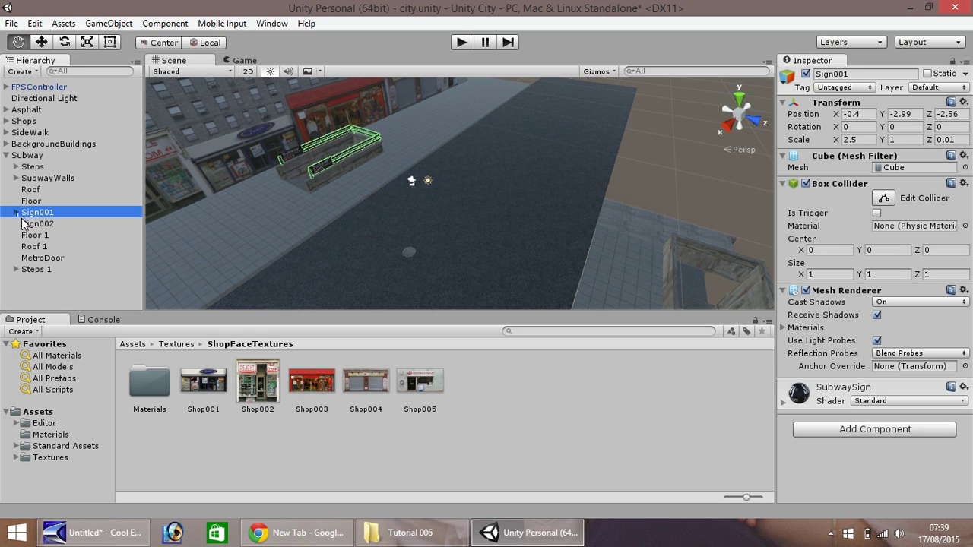
pyautogui.click(43, 41)
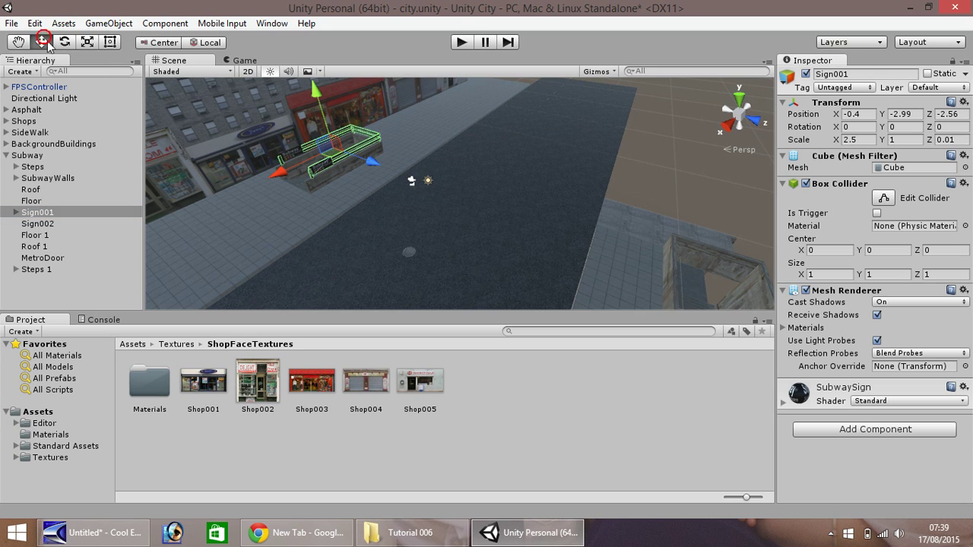
pyautogui.click(39, 223)
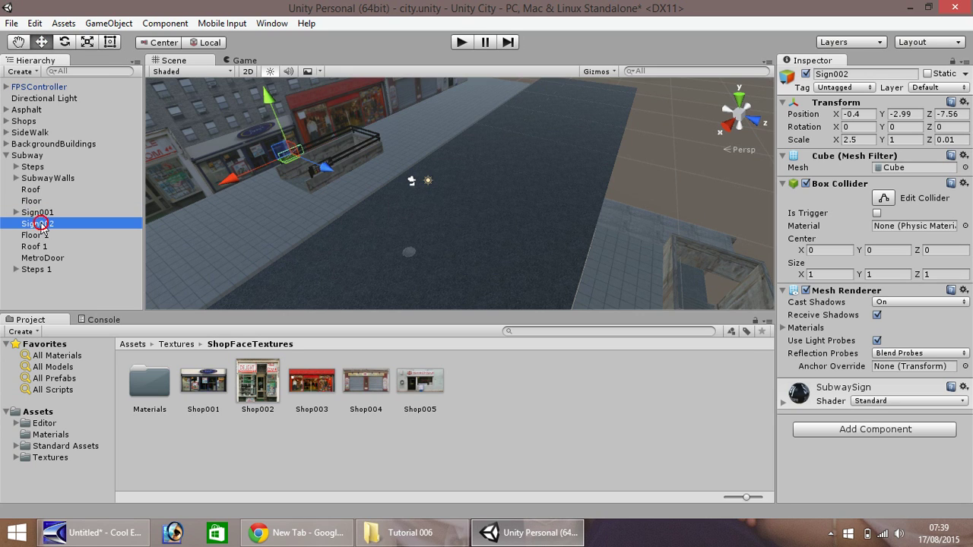
pyautogui.moveTo(48, 230); pyautogui.dragTo(42, 215)
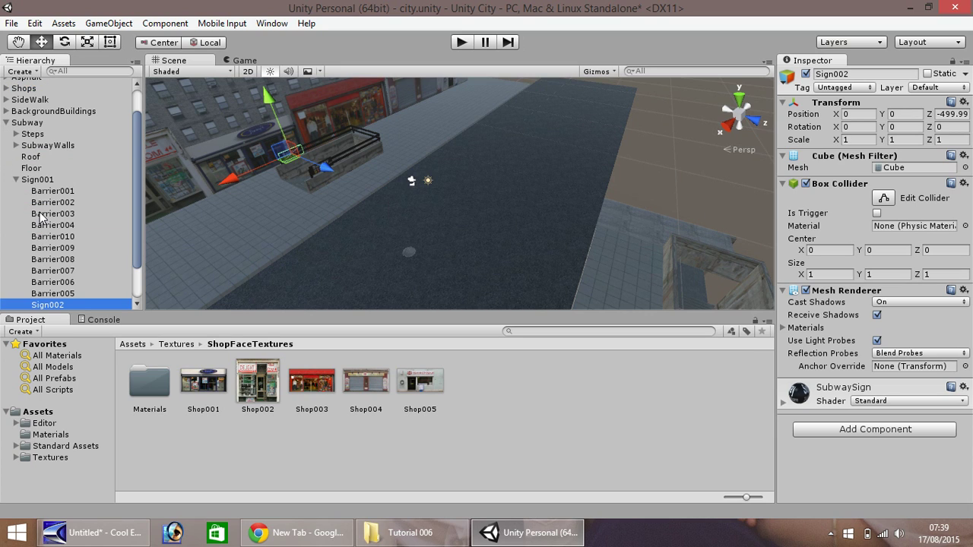
pyautogui.click(16, 180)
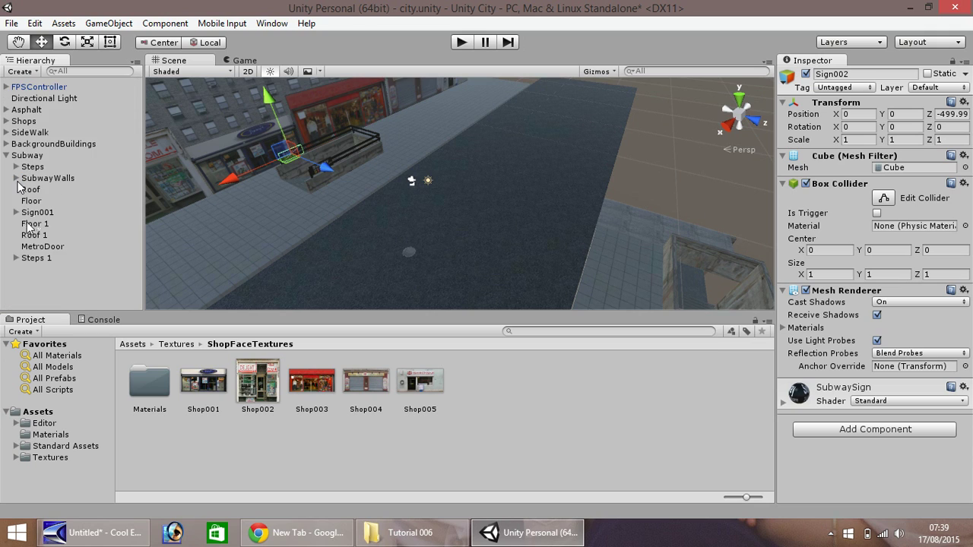
# Duplicate the Sign001 group and move the copy across the road to Z 32.44, onto the second entrance's walls
pyautogui.click(109, 215)
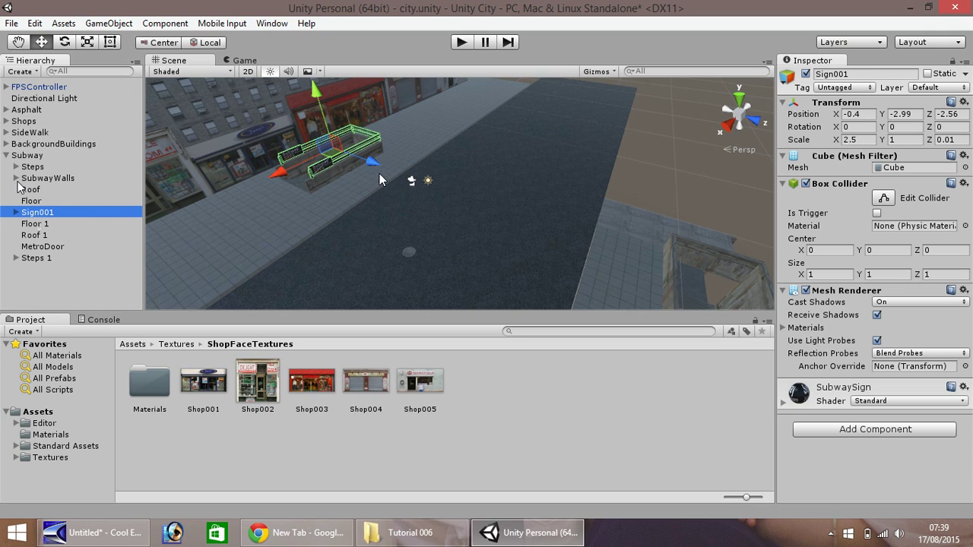
pyautogui.hotkey('ctrl', 'd')
pyautogui.moveTo(372, 160); pyautogui.dragTo(569, 238)
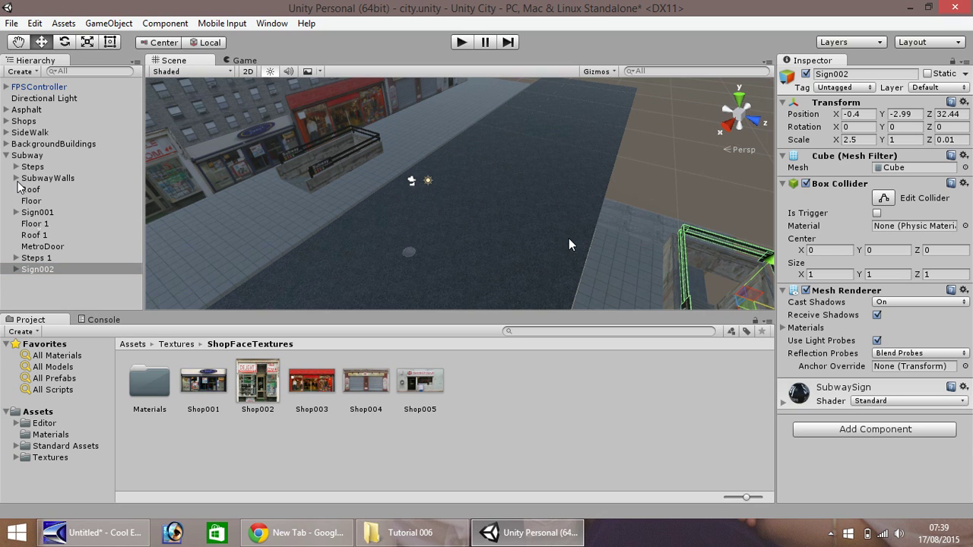
# Inspect how the copied signs and barriers sit on the walls and stairs of the second entrance
pyautogui.click(19, 43)
pyautogui.moveTo(468, 232); pyautogui.dragTo(378, 208)
pyautogui.scroll(5, 403, 211)
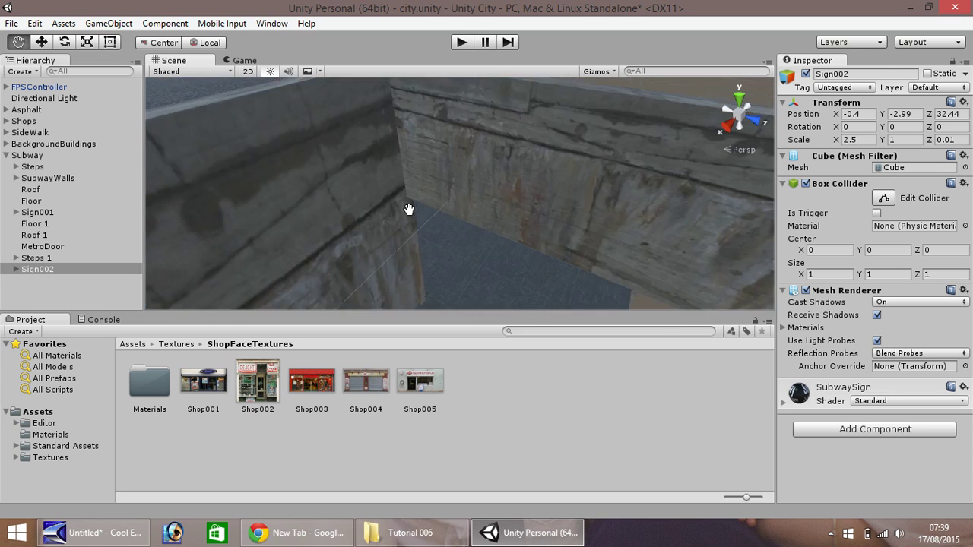
pyautogui.scroll(-8, 409, 209)
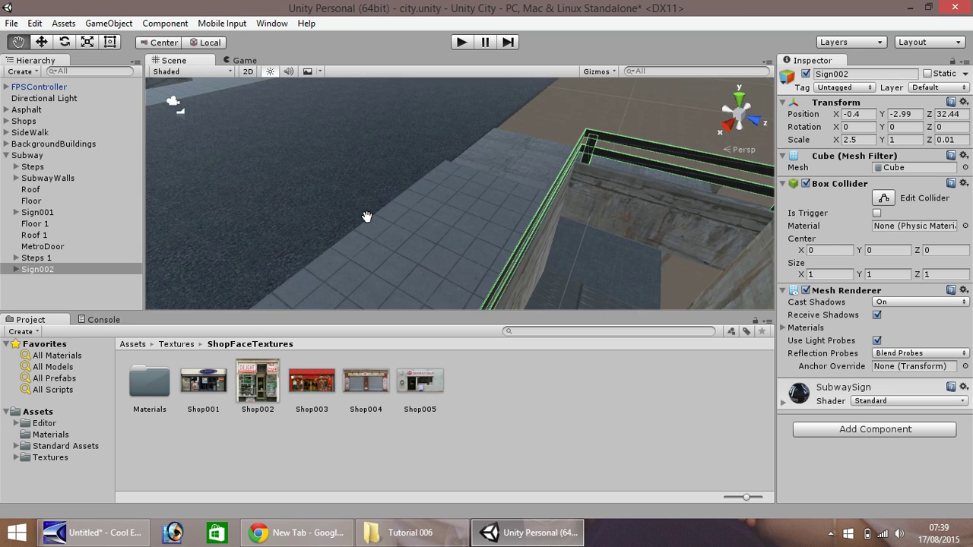
pyautogui.moveTo(422, 239); pyautogui.dragTo(396, 220)
pyautogui.scroll(-7, 396, 220)
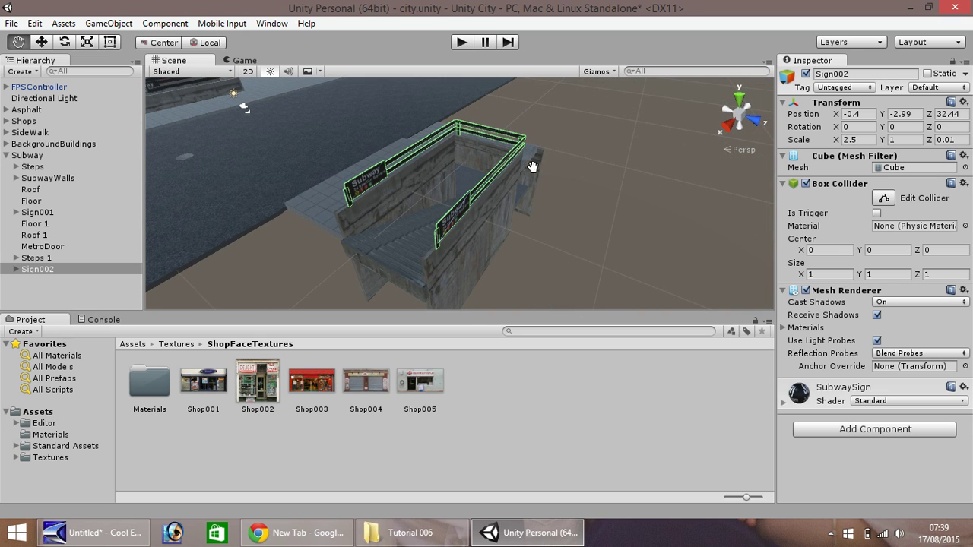
pyautogui.scroll(7, 447, 189)
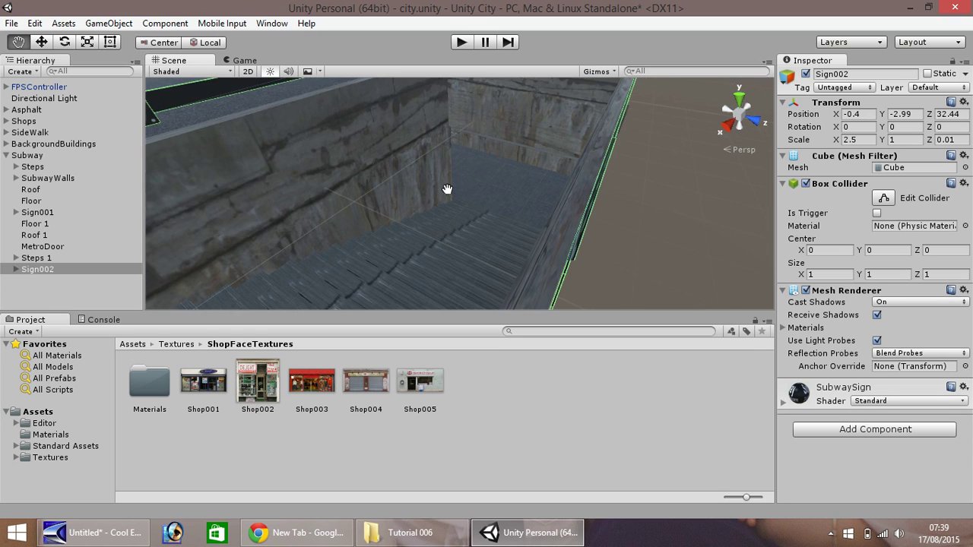
pyautogui.scroll(3, 446, 190)
pyautogui.scroll(4, 433, 212)
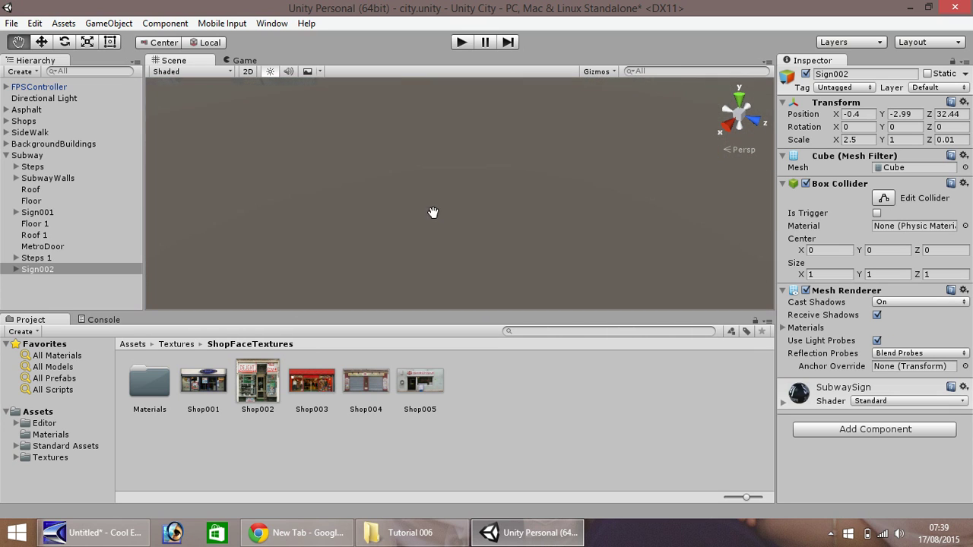
# Examine the second entrance from outside and follow the tunnel beneath the road from its stairs
pyautogui.moveTo(401, 193); pyautogui.dragTo(970, 101, button='right')
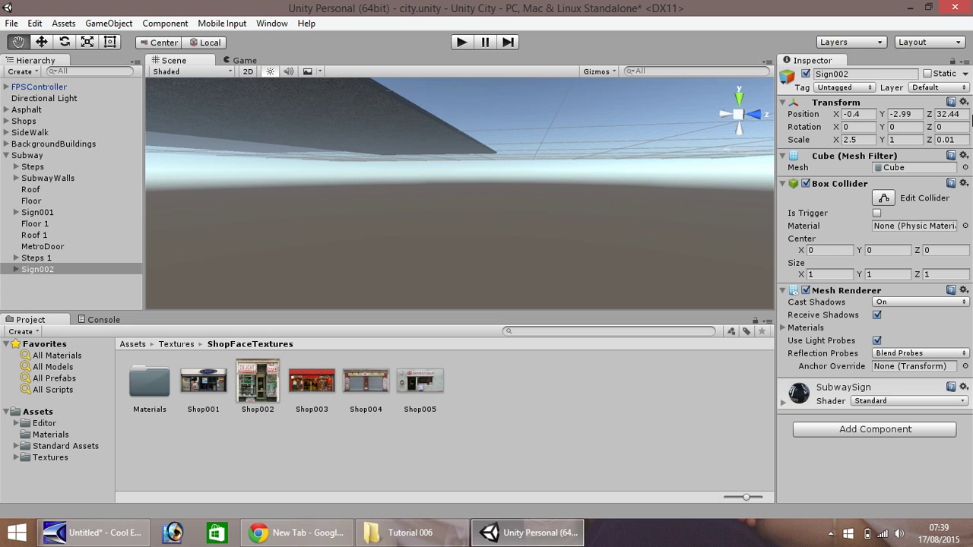
pyautogui.scroll(2, 345, 129)
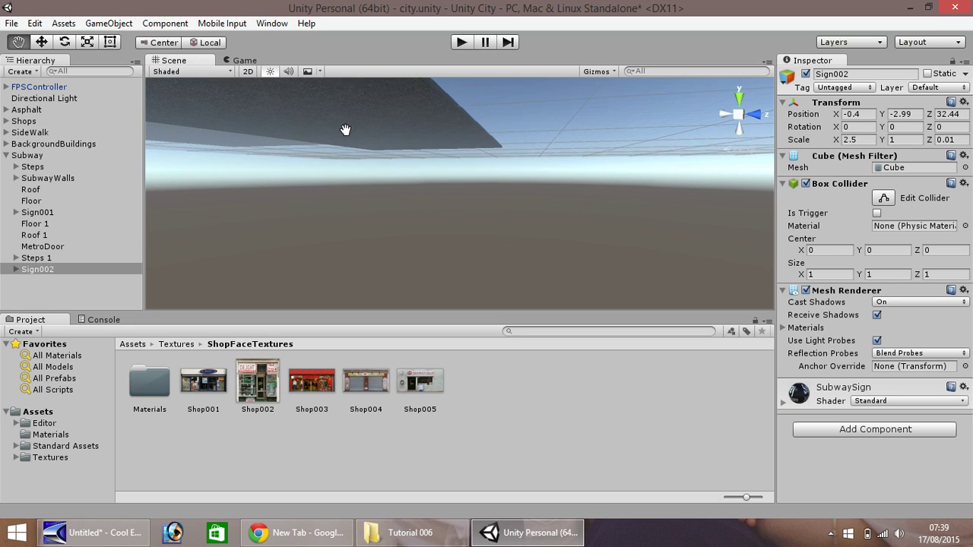
pyautogui.scroll(-2, 389, 161)
pyautogui.moveTo(387, 170)
pyautogui.mouseDown()
pyautogui.moveTo(254, 146)
pyautogui.moveTo(159, 170)
pyautogui.moveTo(256, 232)
pyautogui.moveTo(343, 266)
pyautogui.moveTo(336, 249)
pyautogui.mouseUp()
pyautogui.moveTo(329, 246); pyautogui.dragTo(745, 357, button='right')
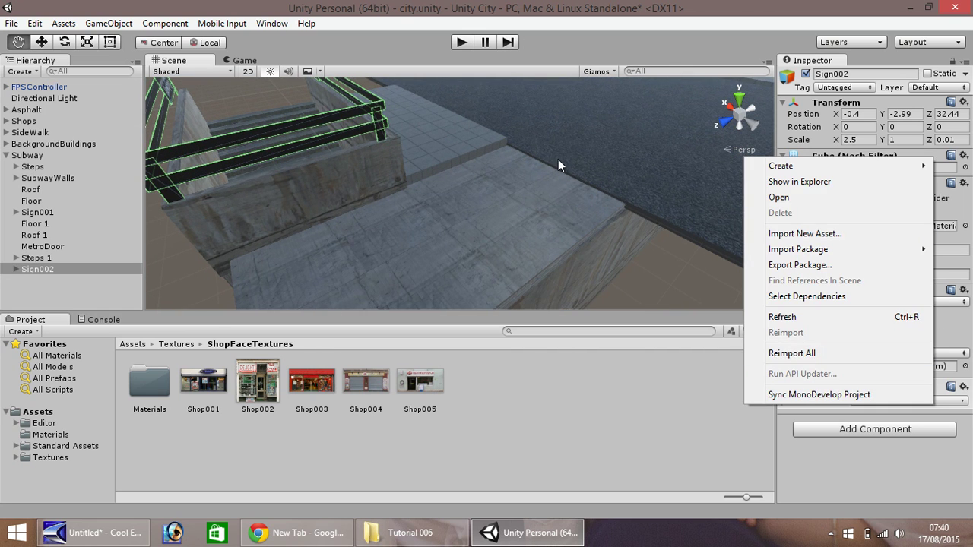
pyautogui.click(524, 206)
pyautogui.scroll(5, 515, 220)
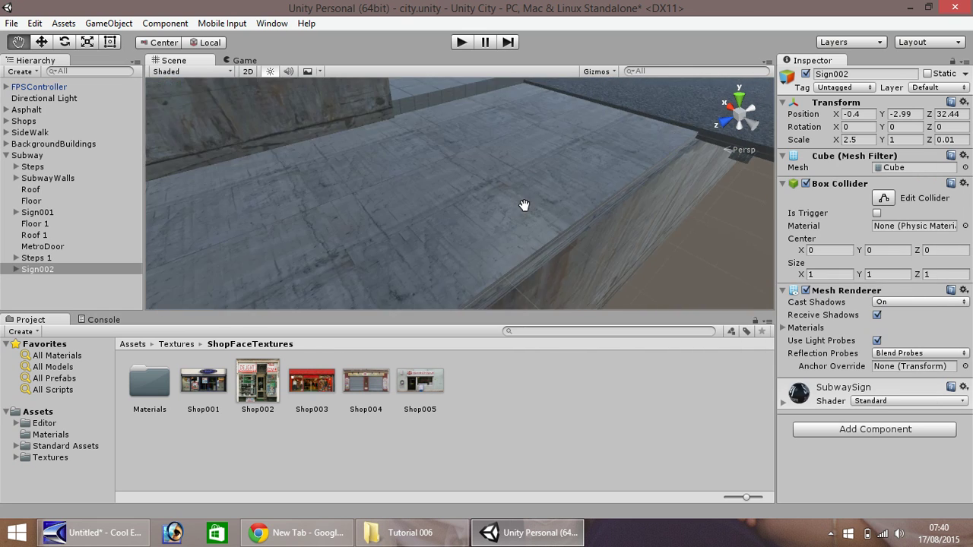
pyautogui.scroll(5, 524, 205)
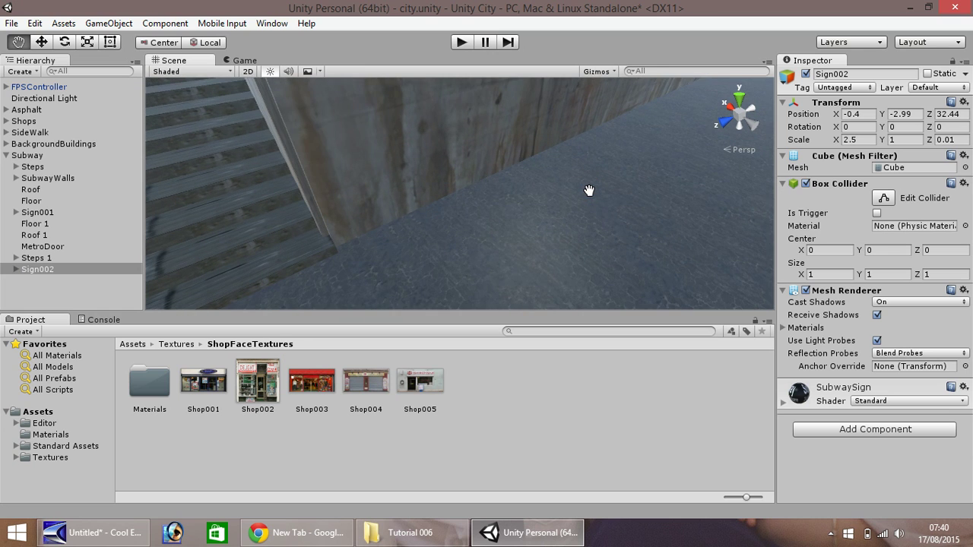
pyautogui.moveTo(589, 190); pyautogui.dragTo(614, 197, button='right')
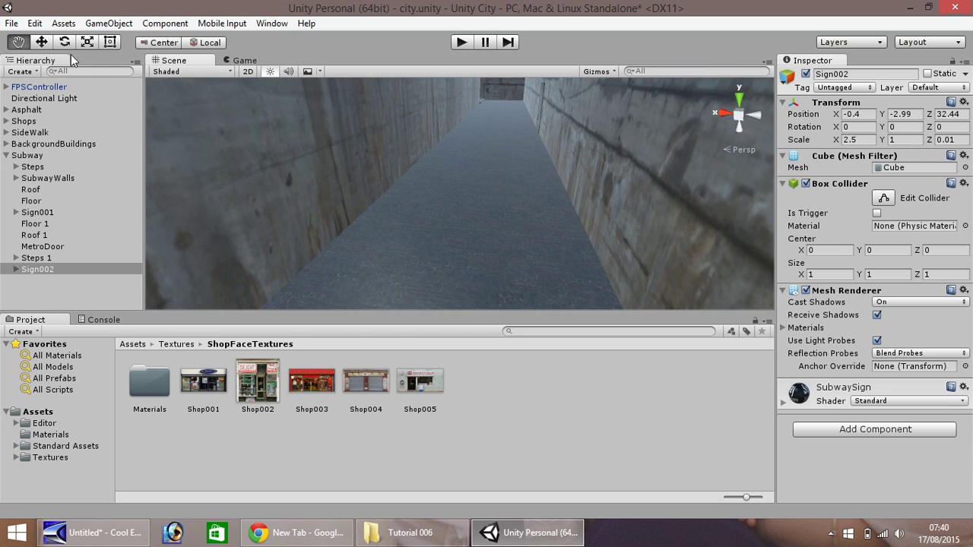
# Shift Floor 1 slightly along the tunnel toward the second entrance, together with the adjoining Floor piece
pyautogui.click(42, 43)
pyautogui.click(512, 141)
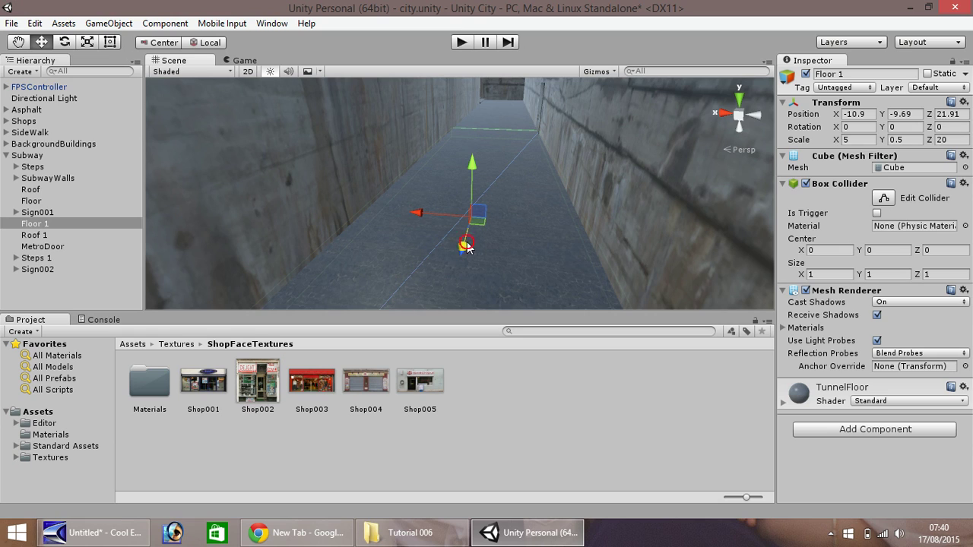
pyautogui.moveTo(466, 245); pyautogui.dragTo(465, 254)
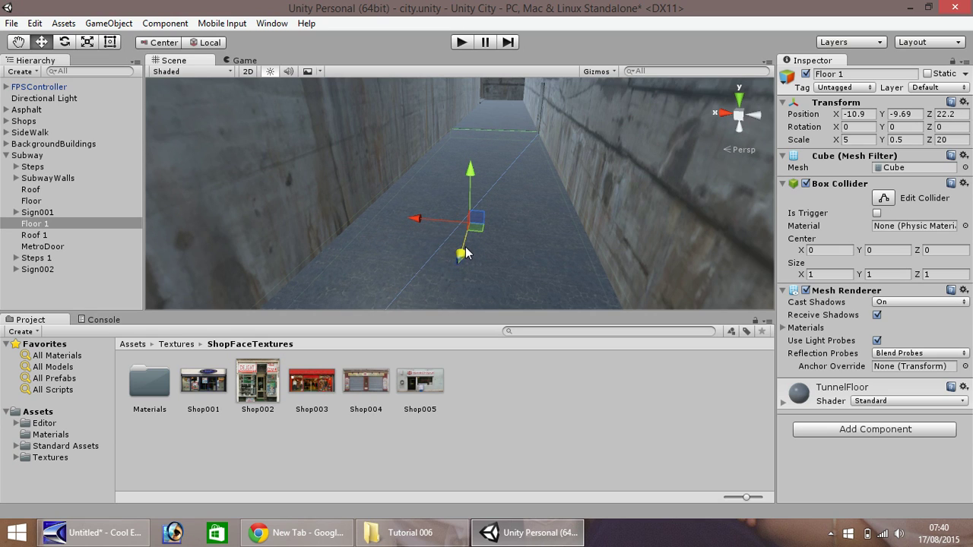
pyautogui.keyDown('shift'); pyautogui.click(500, 108); pyautogui.keyUp('shift')
pyautogui.moveTo(490, 150); pyautogui.dragTo(492, 152)
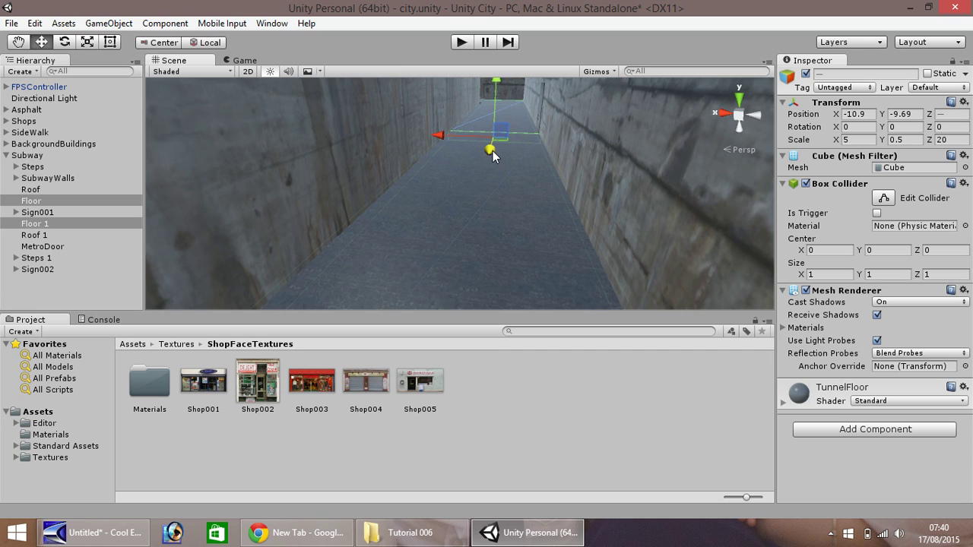
# Examine the far end of the tunnel, where the original steps meet the floor and end wall
pyautogui.click(17, 41)
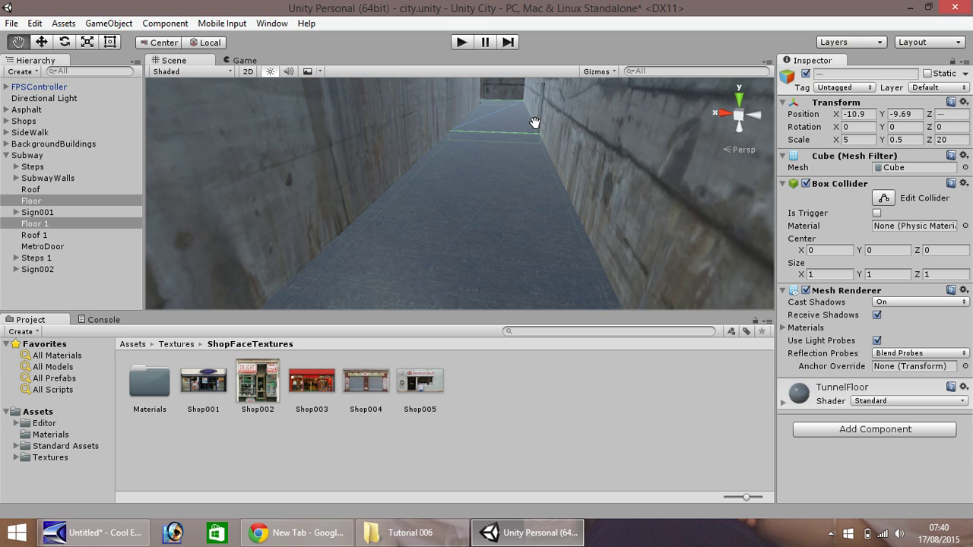
pyautogui.moveTo(517, 126); pyautogui.dragTo(375, 229)
pyautogui.scroll(3, 395, 276)
pyautogui.scroll(5, 399, 206)
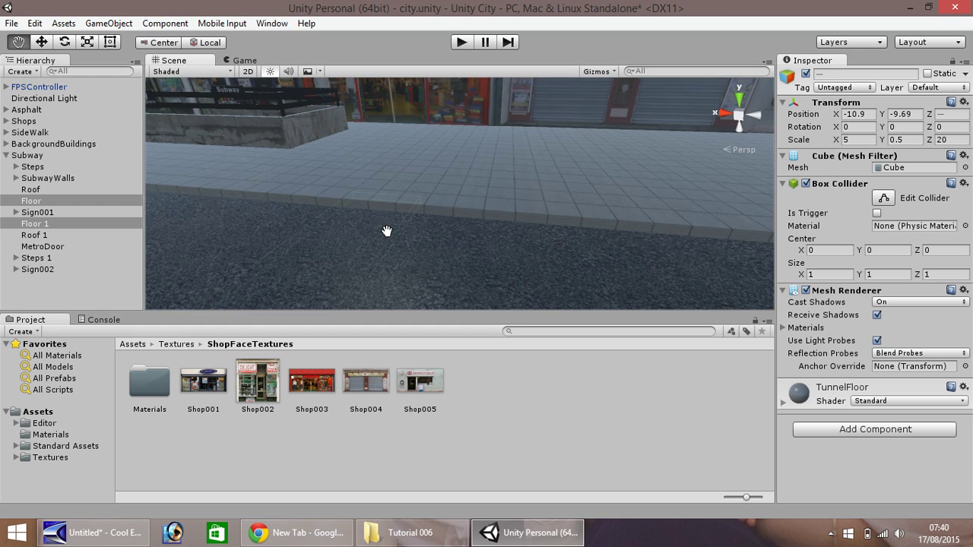
pyautogui.scroll(8, 380, 223)
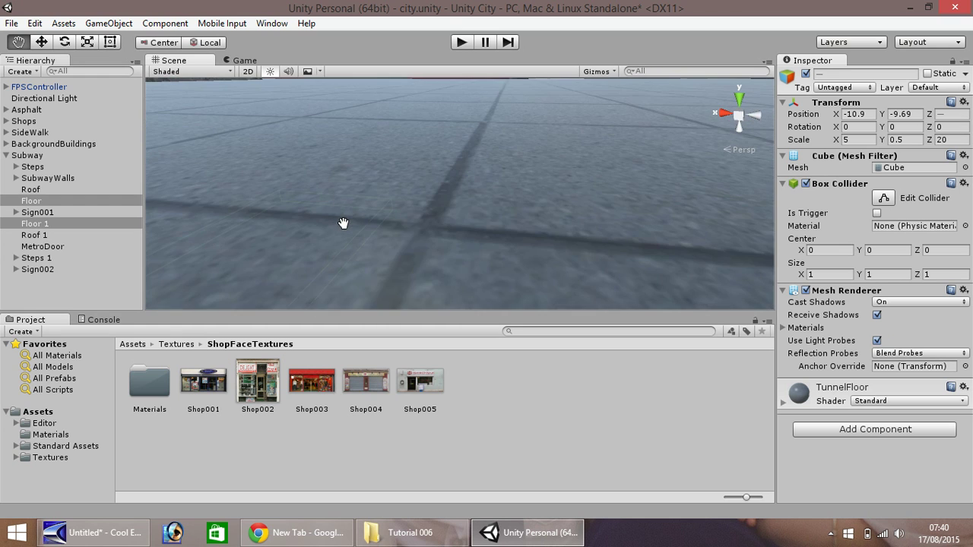
pyautogui.moveTo(342, 223); pyautogui.dragTo(464, 158)
pyautogui.moveTo(371, 197); pyautogui.dragTo(936, 105)
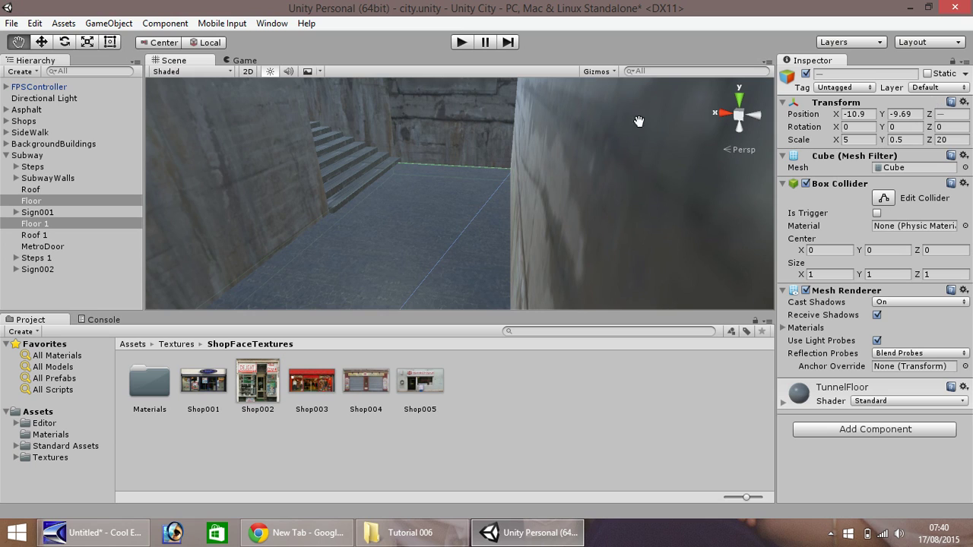
# Duplicate the end wall Wall004 by the original steps and move the copy across the road to Z 27.34
pyautogui.click(41, 42)
pyautogui.click(441, 108)
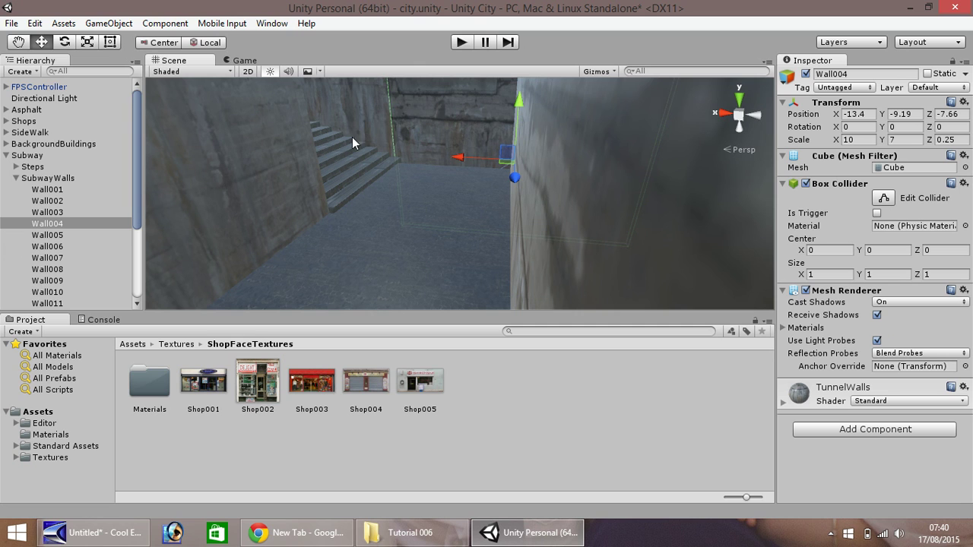
pyautogui.press('f')
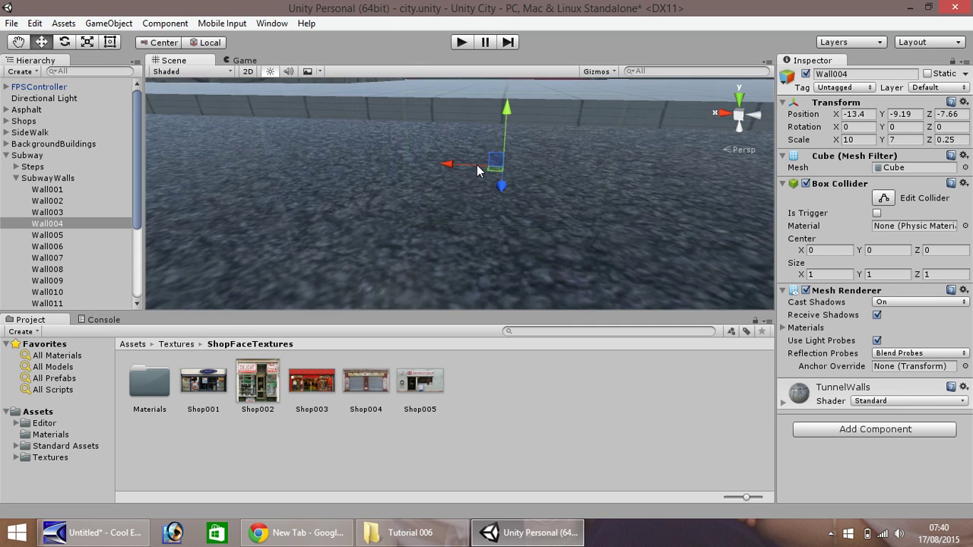
pyautogui.scroll(-12, 478, 165)
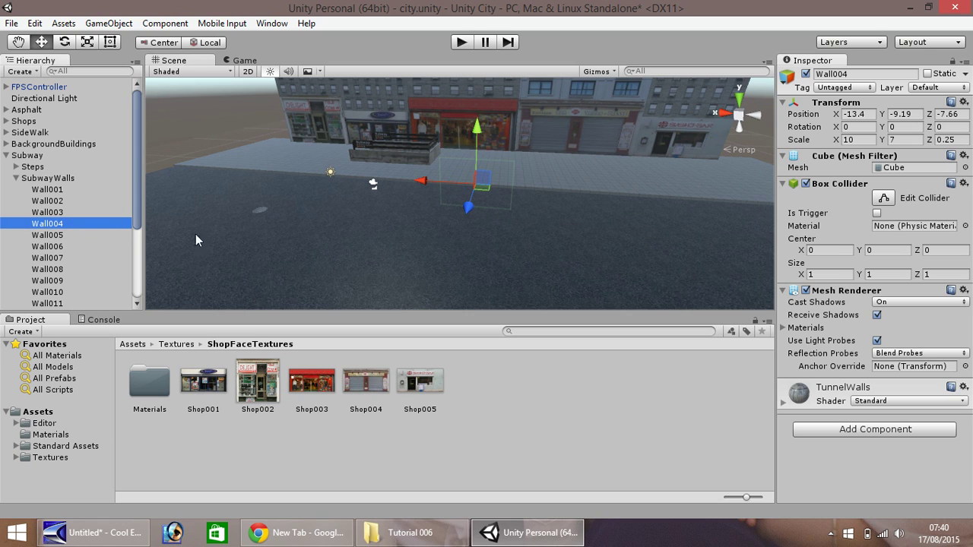
pyautogui.click(378, 248)
pyautogui.moveTo(468, 206); pyautogui.dragTo(443, 272)
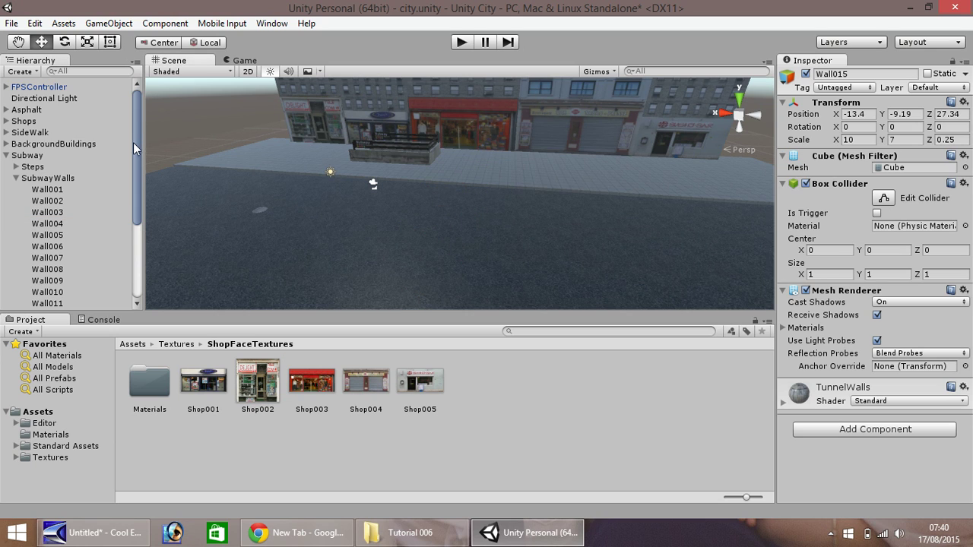
# Move the copied end wall to Z 32.34 to close off the second entrance, and check its fit from several angles
pyautogui.moveTo(133, 142); pyautogui.dragTo(102, 223)
pyautogui.doubleClick(48, 215)
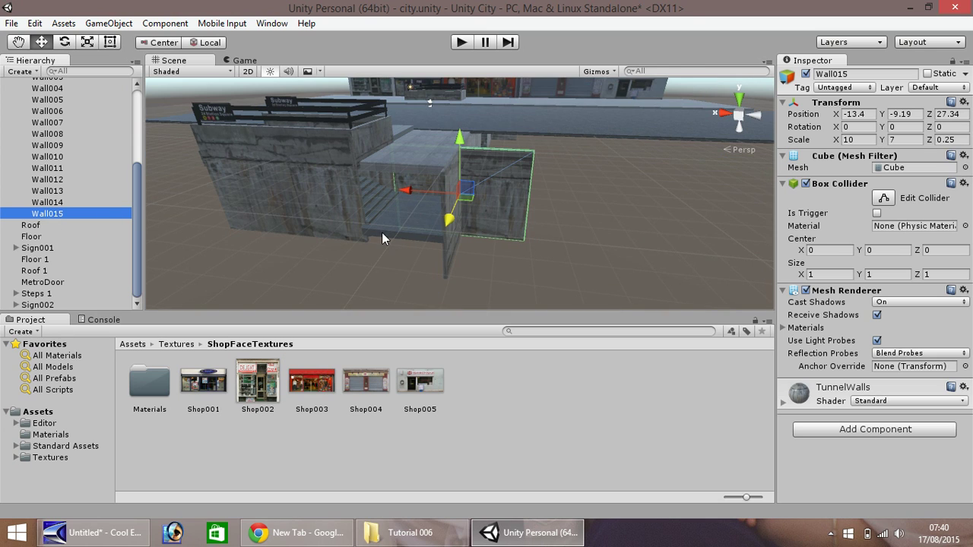
pyautogui.moveTo(453, 216); pyautogui.dragTo(432, 243)
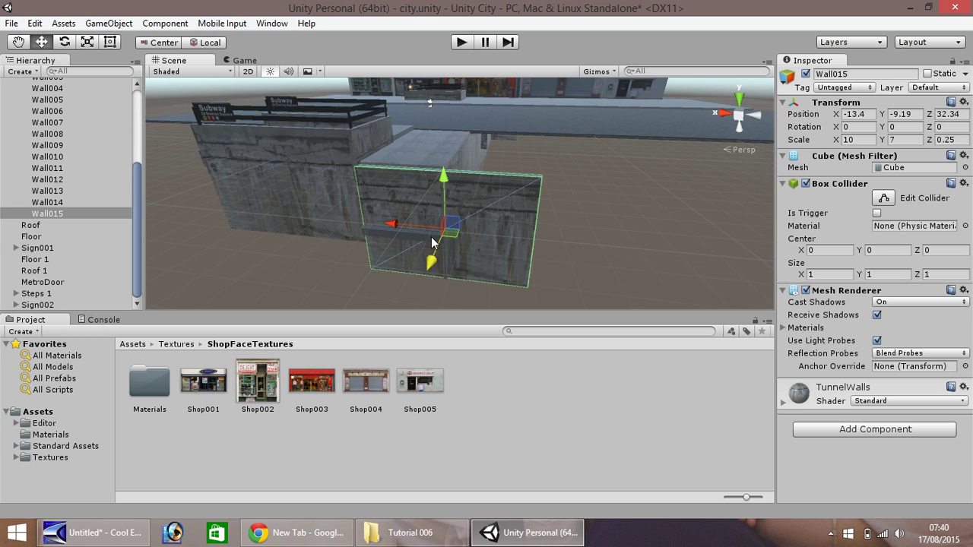
pyautogui.scroll(-3, 431, 243)
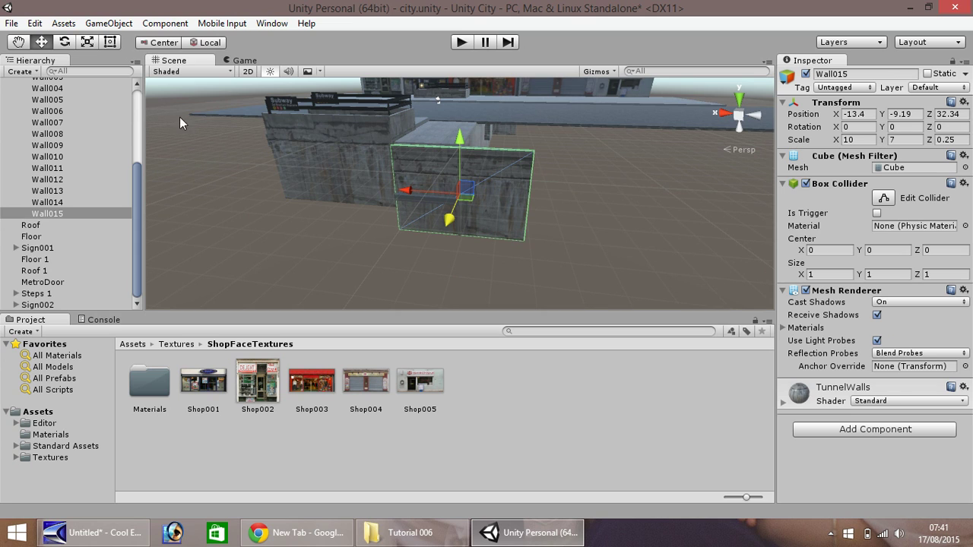
pyautogui.click(19, 43)
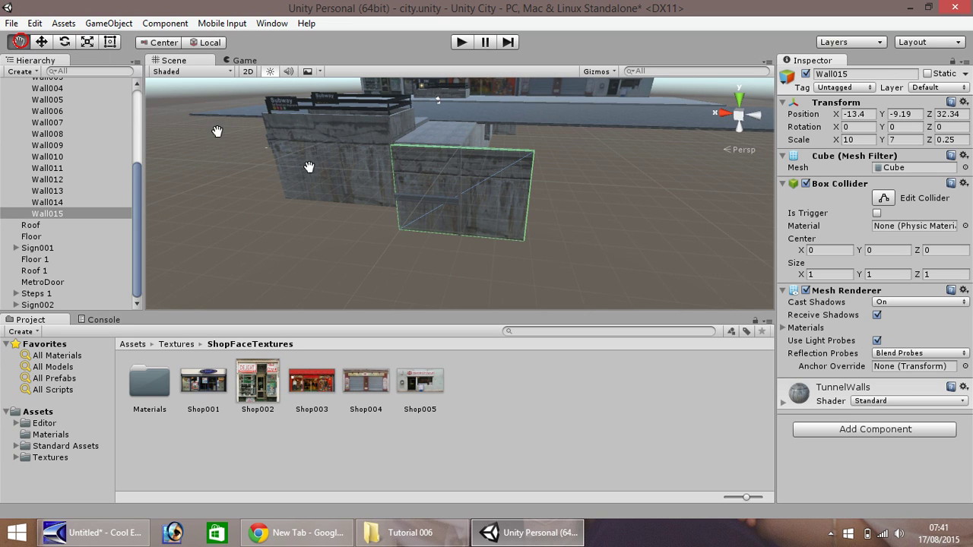
pyautogui.moveTo(301, 163); pyautogui.dragTo(782, 245)
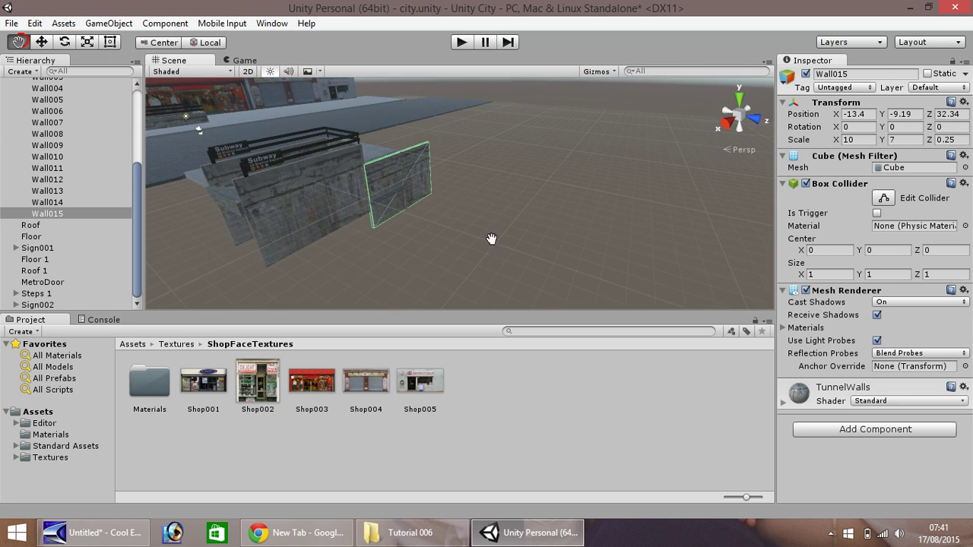
pyautogui.keyDown('alt'); pyautogui.moveTo(491, 238); pyautogui.dragTo(598, 246); pyautogui.keyUp('alt')
pyautogui.keyDown('alt'); pyautogui.moveTo(647, 222); pyautogui.dragTo(567, 277); pyautogui.keyUp('alt')
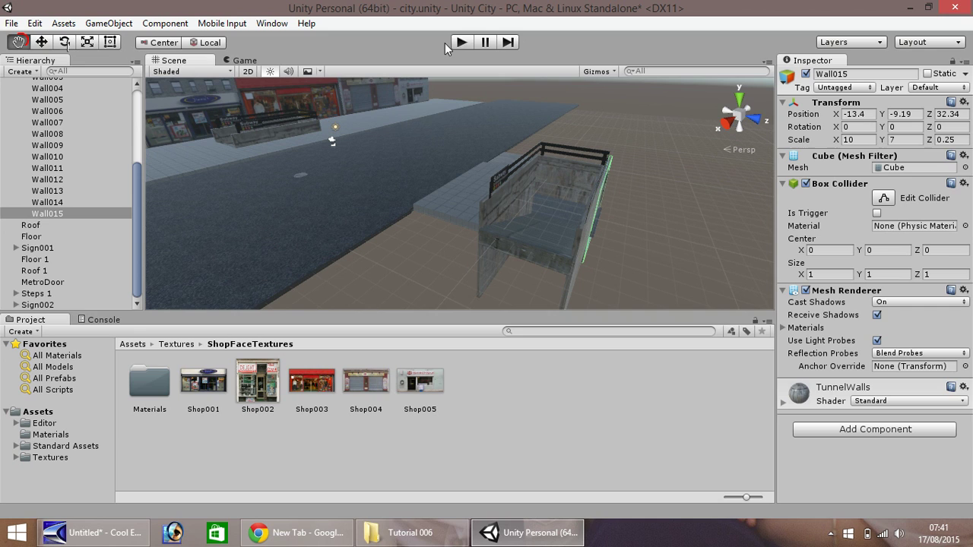
# Play-test the scene by walking around the street and the second subway entrance, and end the test
pyautogui.click(464, 40)
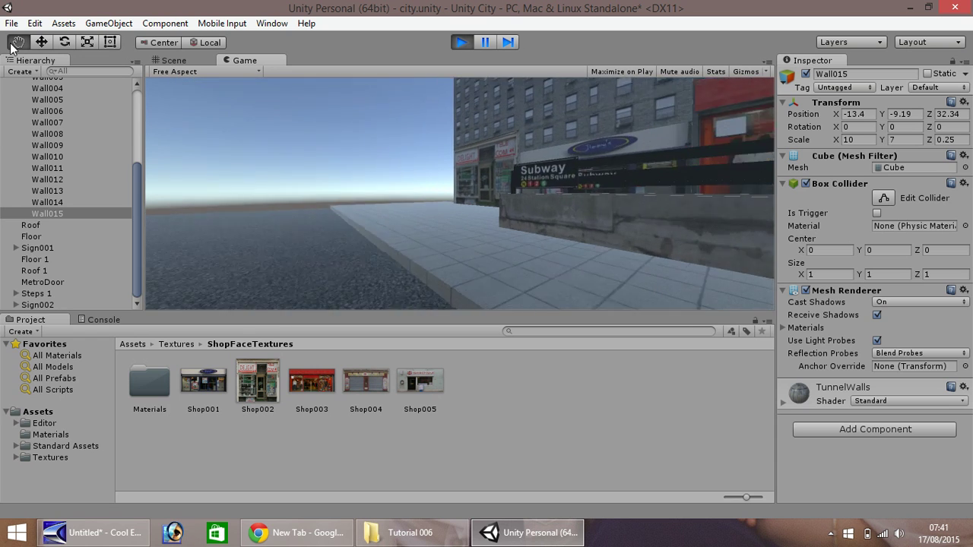
pyautogui.press('w')
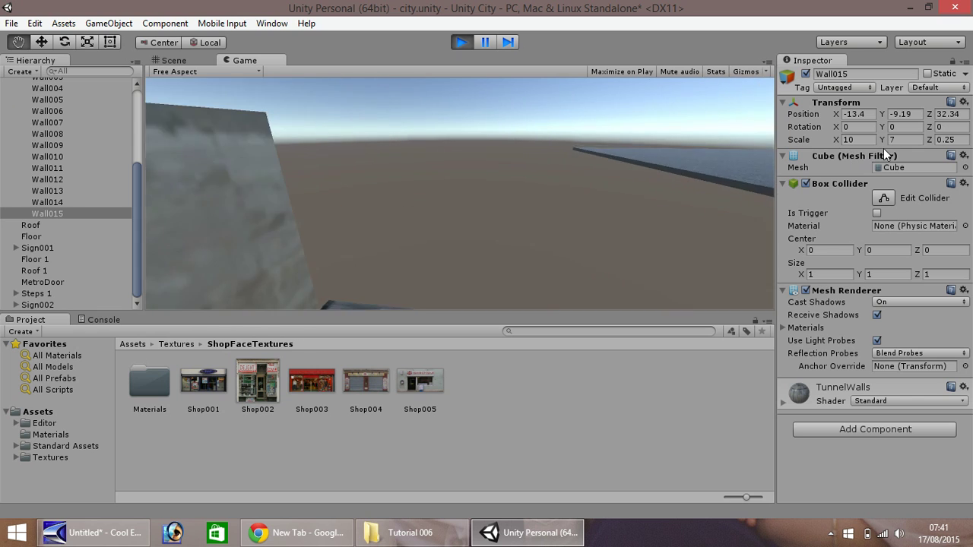
pyautogui.press('w')
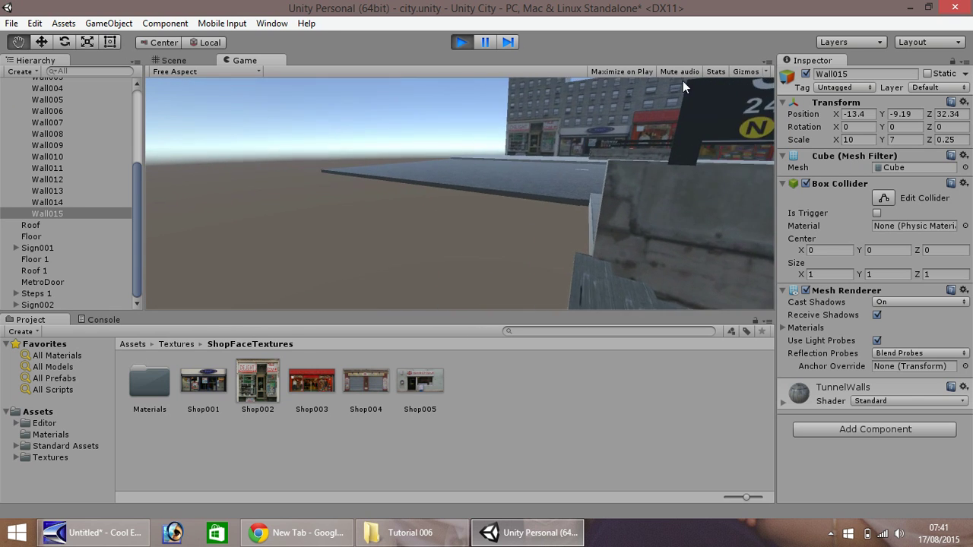
pyautogui.click(460, 42)
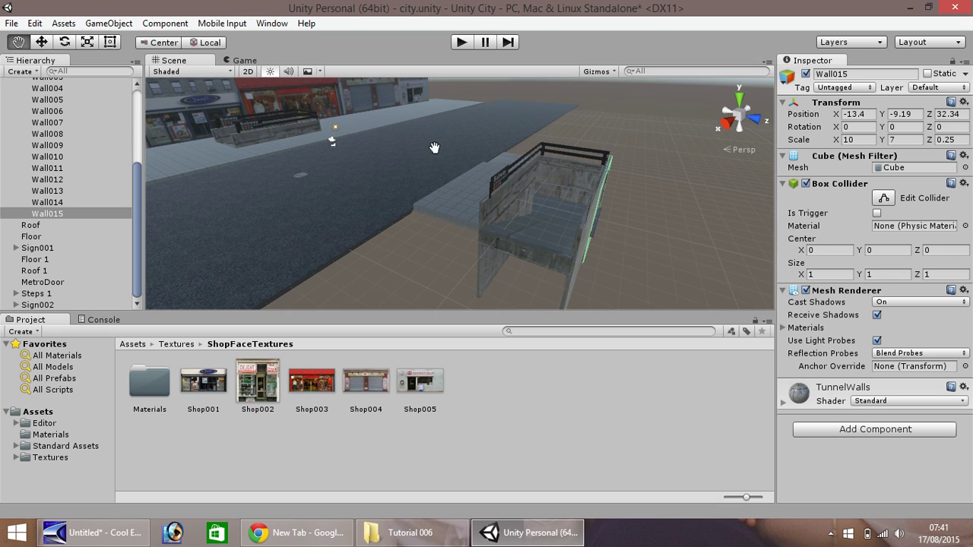
# Duplicate the sidewalk slab SideWalk021 to form a row at X 8.24 in front of the second entrance, out to Z 37.85
pyautogui.press('w')
pyautogui.click(416, 183)
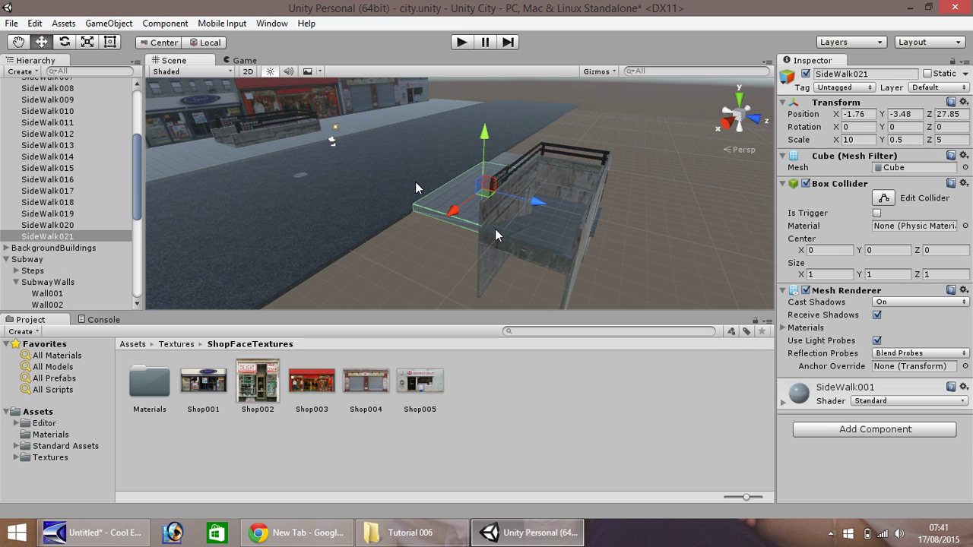
pyautogui.hotkey('ctrl', 'd')
pyautogui.keyDown('ctrl'); pyautogui.moveTo(453, 211); pyautogui.dragTo(502, 343); pyautogui.keyUp('ctrl')
pyautogui.hotkey('ctrl', 'd')
# Duplicate the outer slab SideWalk024 twice behind the second entrance, placing the copies at X -1.76 and X -11.76
pyautogui.hotkey('ctrl', 'd')
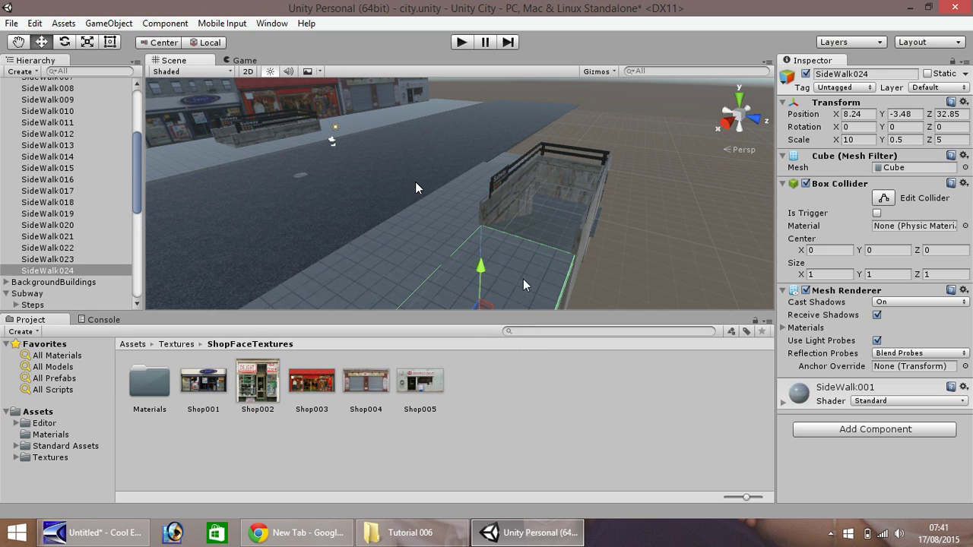
pyautogui.scroll(-3, 523, 289)
pyautogui.keyDown('ctrl'); pyautogui.moveTo(522, 292); pyautogui.dragTo(596, 319); pyautogui.keyUp('ctrl')
pyautogui.hotkey('ctrl', 'd')
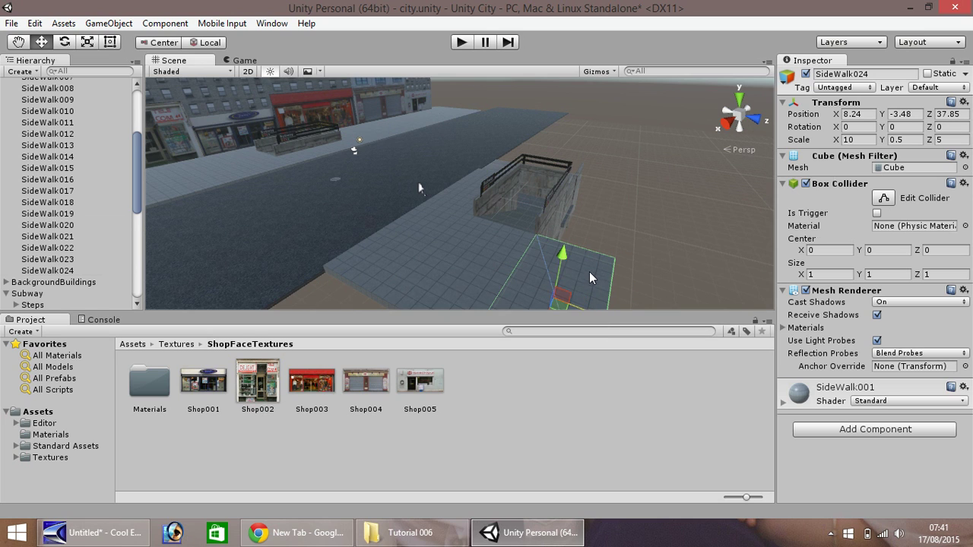
pyautogui.scroll(-2, 580, 282)
pyautogui.keyDown('ctrl'); pyautogui.moveTo(518, 302); pyautogui.dragTo(569, 215); pyautogui.keyUp('ctrl')
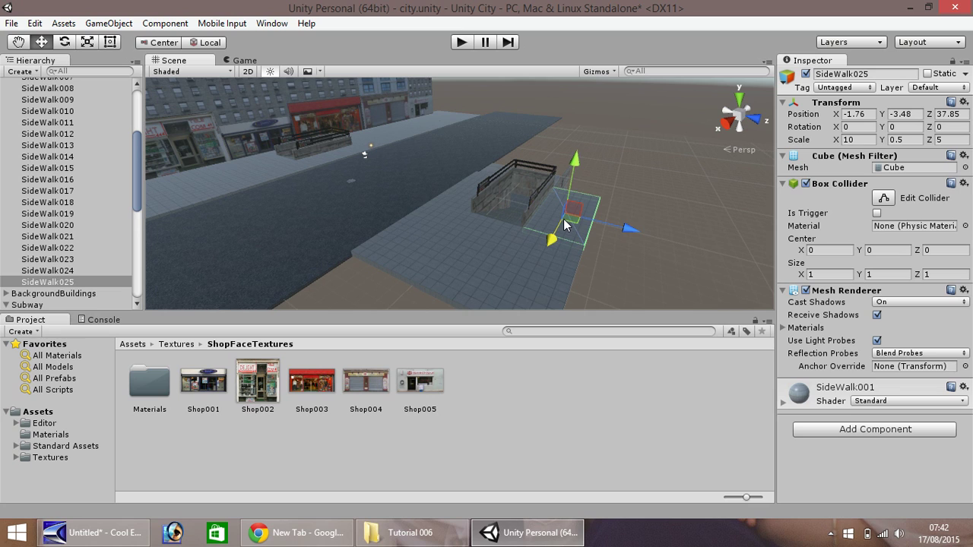
pyautogui.hotkey('ctrl', 'd')
pyautogui.keyDown('ctrl'); pyautogui.moveTo(552, 243); pyautogui.dragTo(572, 199); pyautogui.keyUp('ctrl')
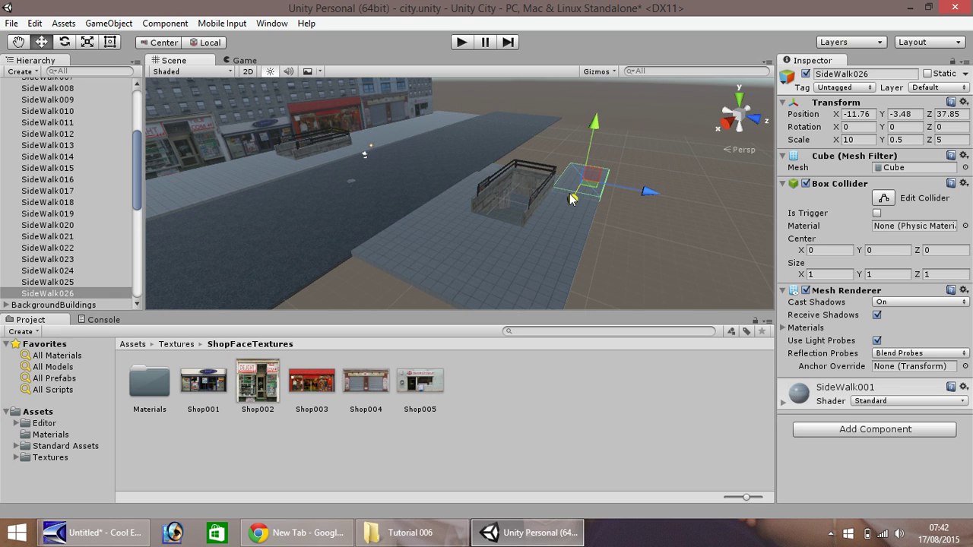
# Duplicate the corner slab SideWalk026 twice back toward the road, placing the copies at Z 32.85 and Z 27.85
pyautogui.click(20, 42)
pyautogui.moveTo(481, 172); pyautogui.dragTo(487, 255)
pyautogui.scroll(4, 523, 240)
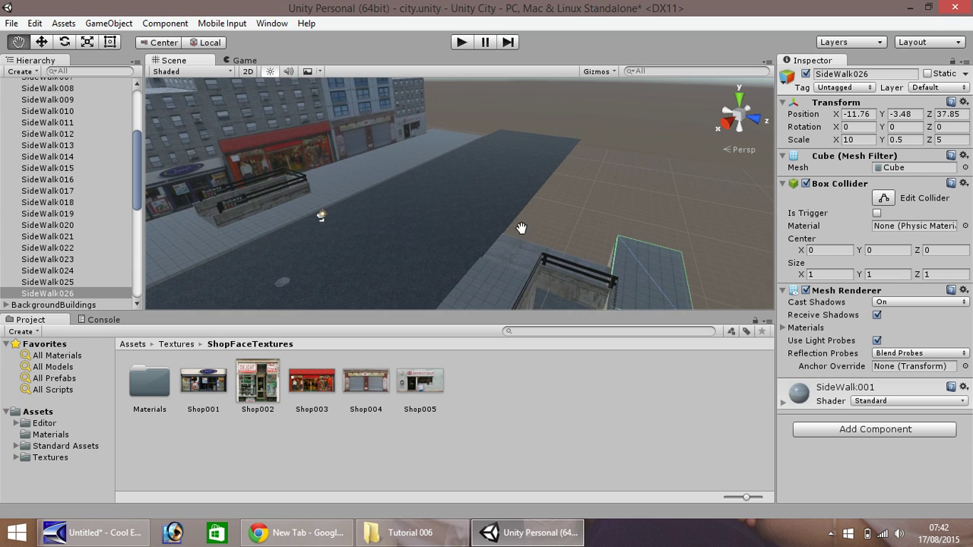
pyautogui.moveTo(522, 228); pyautogui.dragTo(397, 198)
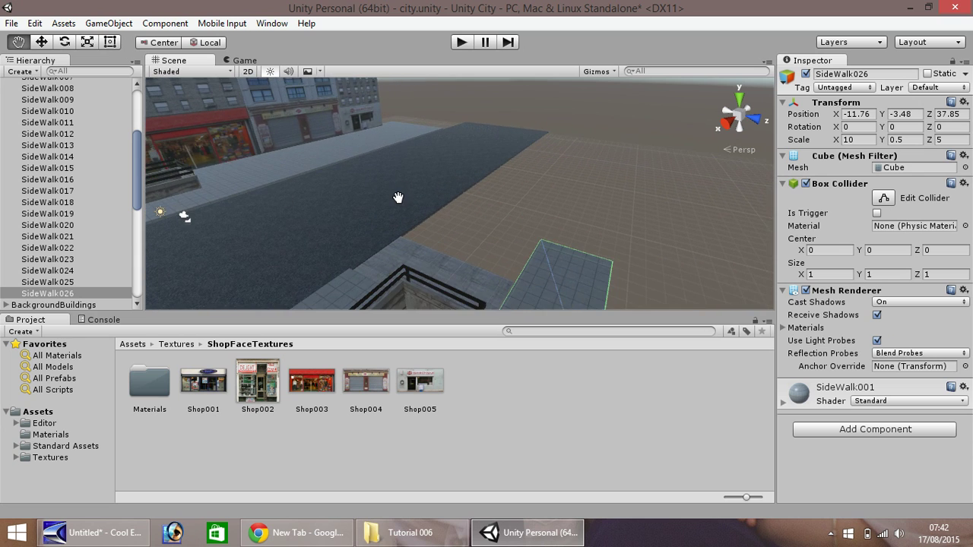
pyautogui.moveTo(399, 198); pyautogui.dragTo(415, 217, button='right')
pyautogui.moveTo(422, 215); pyautogui.dragTo(20, 196)
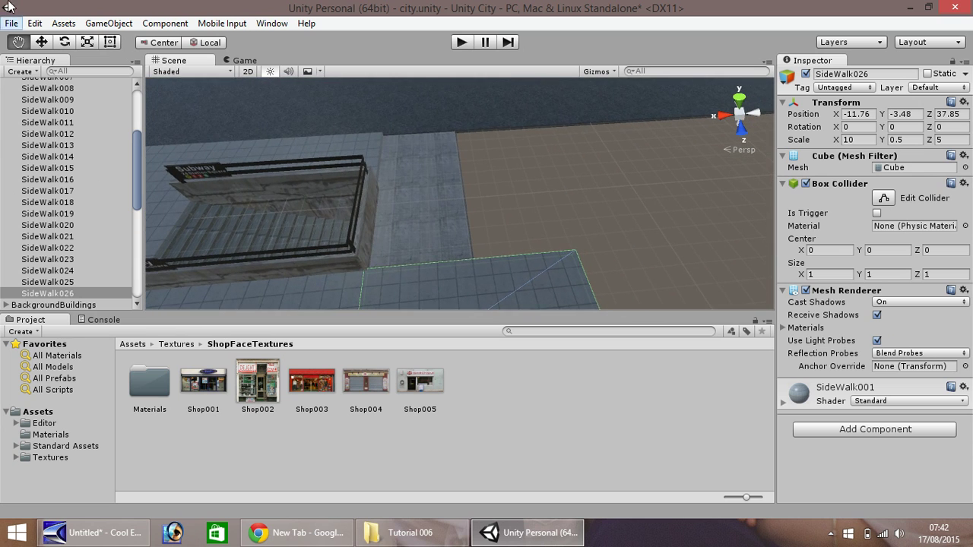
pyautogui.click(41, 43)
pyautogui.scroll(-2, 524, 278)
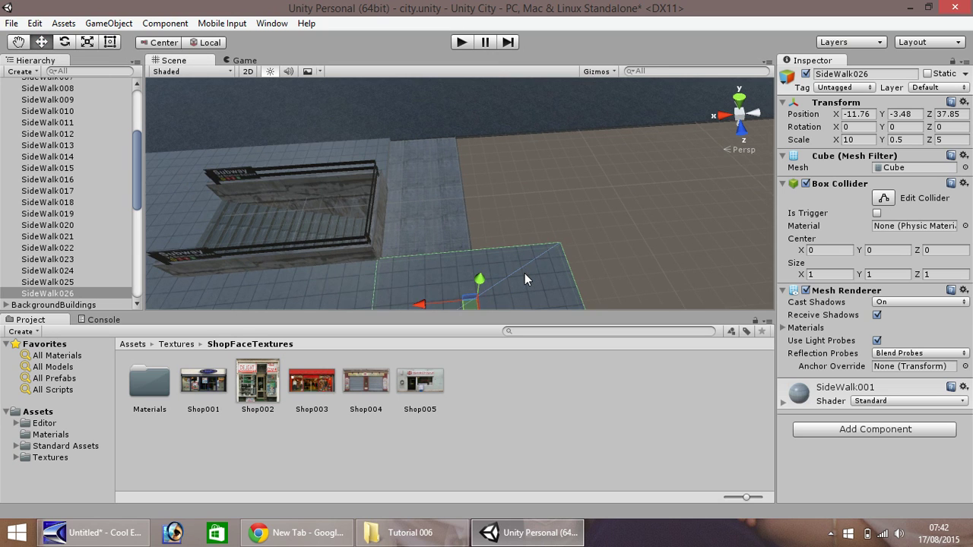
pyautogui.scroll(-1, 524, 280)
pyautogui.hotkey('ctrl', 'd')
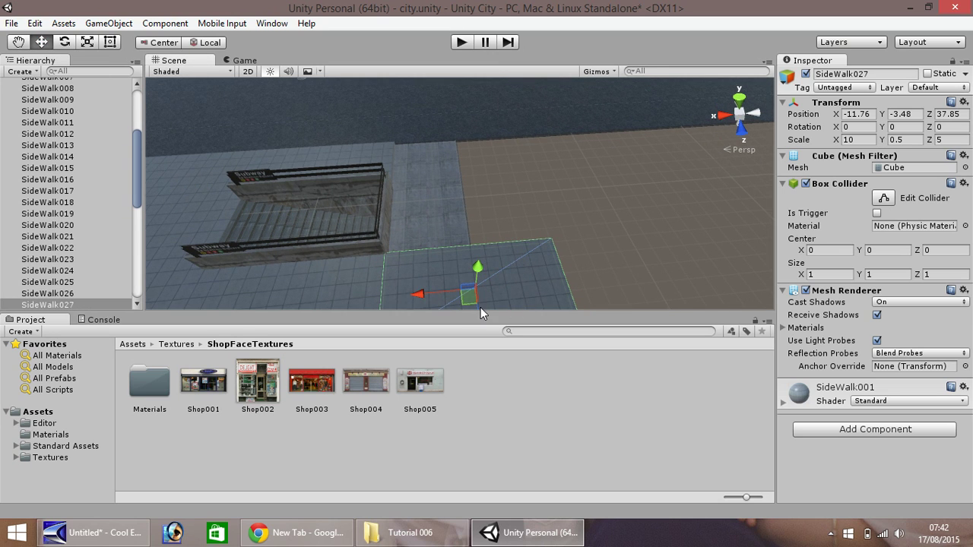
pyautogui.moveTo(477, 303); pyautogui.dragTo(456, 222)
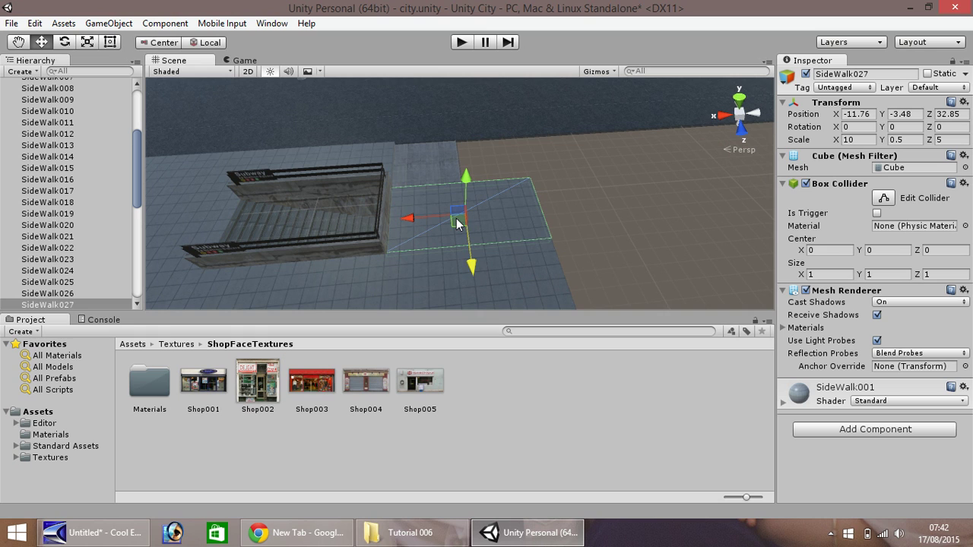
pyautogui.hotkey('ctrl', 'd')
pyautogui.moveTo(471, 263); pyautogui.dragTo(469, 209)
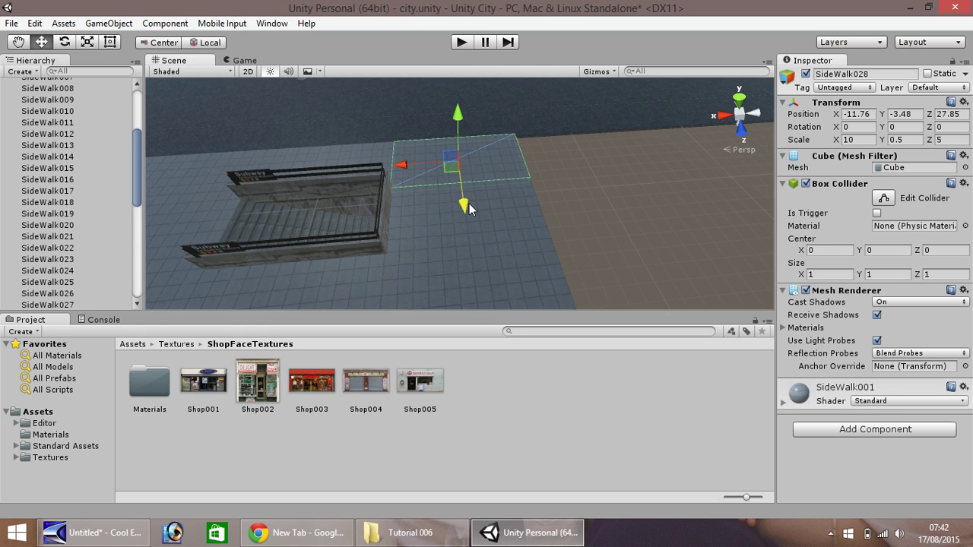
# Examine the sidewalk around the second entrance, the road and the shop-side pavement from several angles
pyautogui.click(16, 42)
pyautogui.moveTo(244, 140); pyautogui.dragTo(604, 169)
pyautogui.scroll(-8, 519, 174)
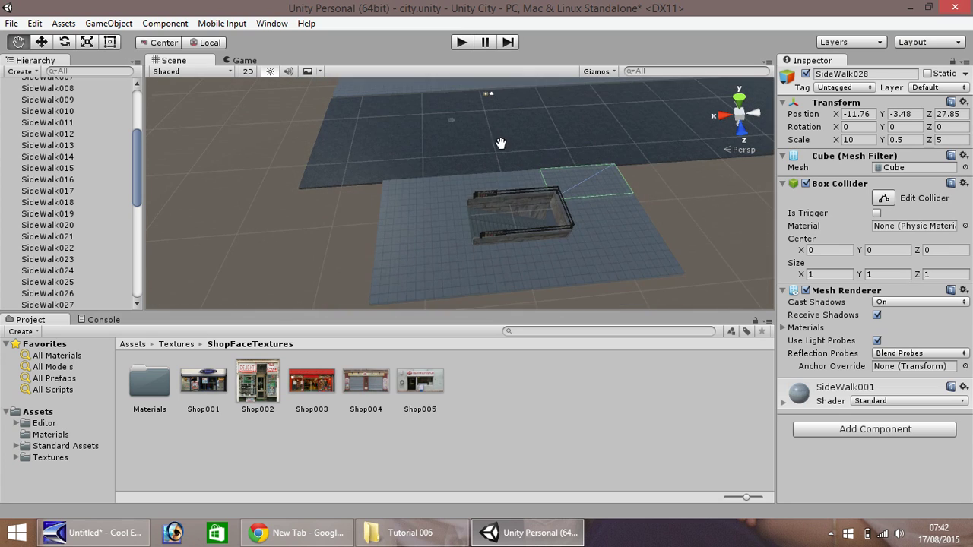
pyautogui.moveTo(499, 138); pyautogui.dragTo(454, 169)
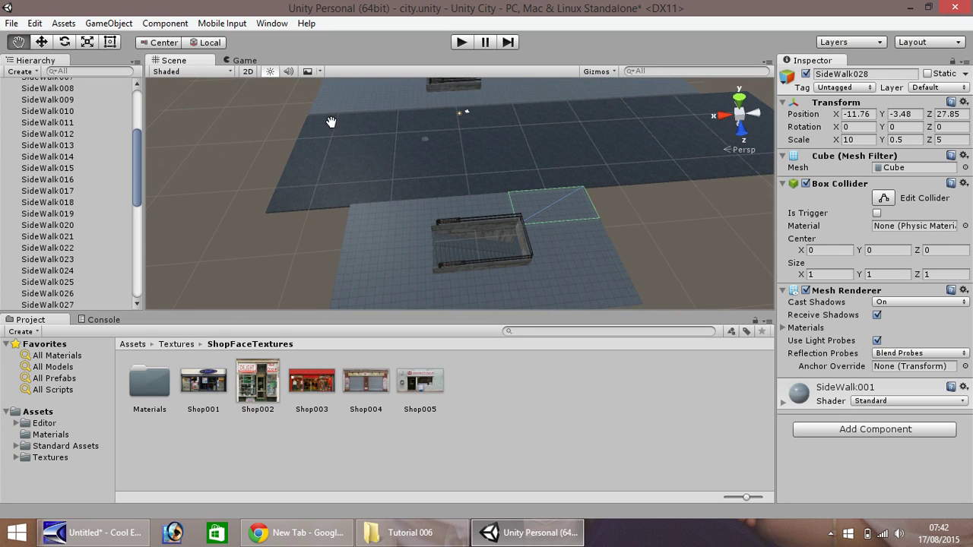
pyautogui.moveTo(329, 124); pyautogui.dragTo(617, 152, button='right')
pyautogui.moveTo(400, 190); pyautogui.dragTo(709, 78)
pyautogui.moveTo(472, 161); pyautogui.dragTo(674, 138, button='right')
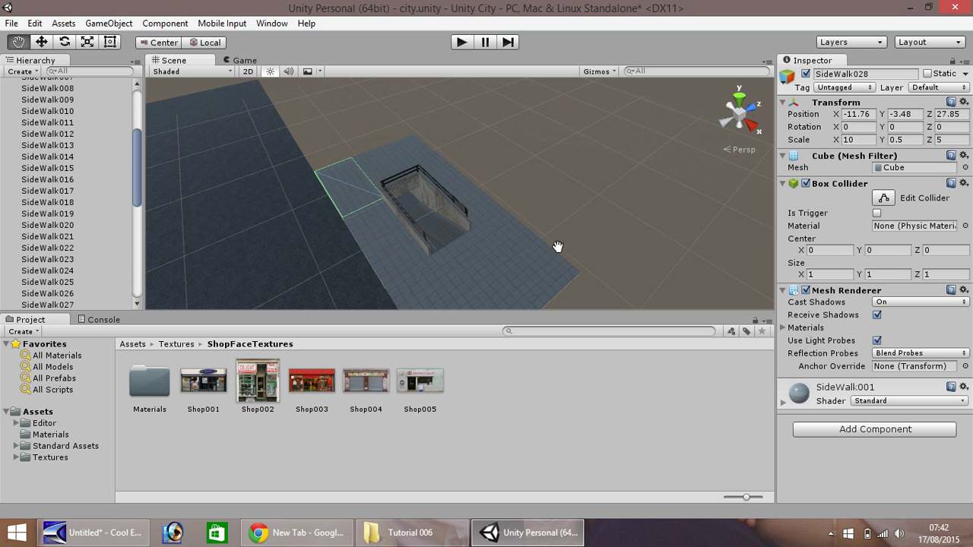
pyautogui.moveTo(277, 210); pyautogui.dragTo(536, 157)
pyautogui.moveTo(404, 164); pyautogui.dragTo(45, 194, button='right')
pyautogui.keyDown('alt'); pyautogui.moveTo(44, 195); pyautogui.dragTo(971, 188); pyautogui.keyUp('alt')
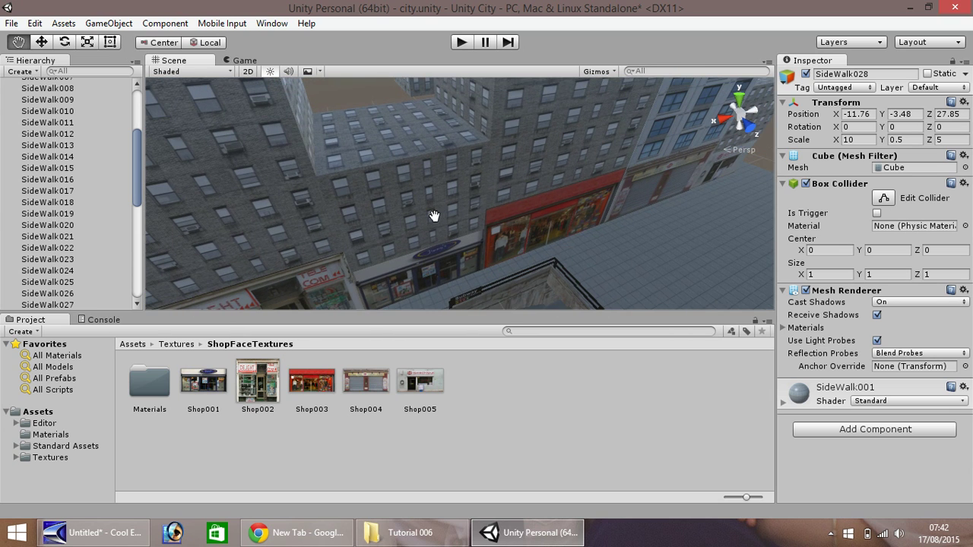
pyautogui.scroll(-10, 415, 198)
pyautogui.moveTo(317, 229); pyautogui.dragTo(432, 142)
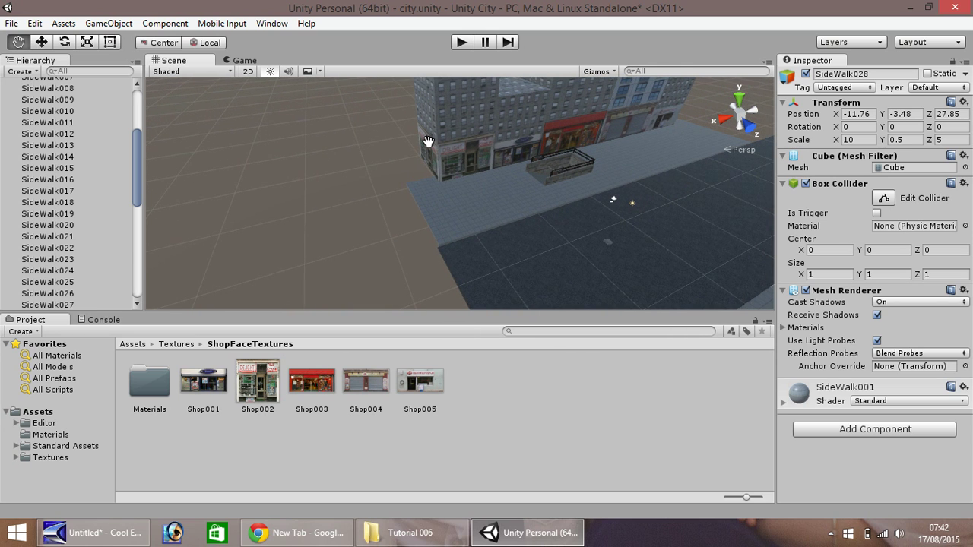
pyautogui.scroll(3, 341, 188)
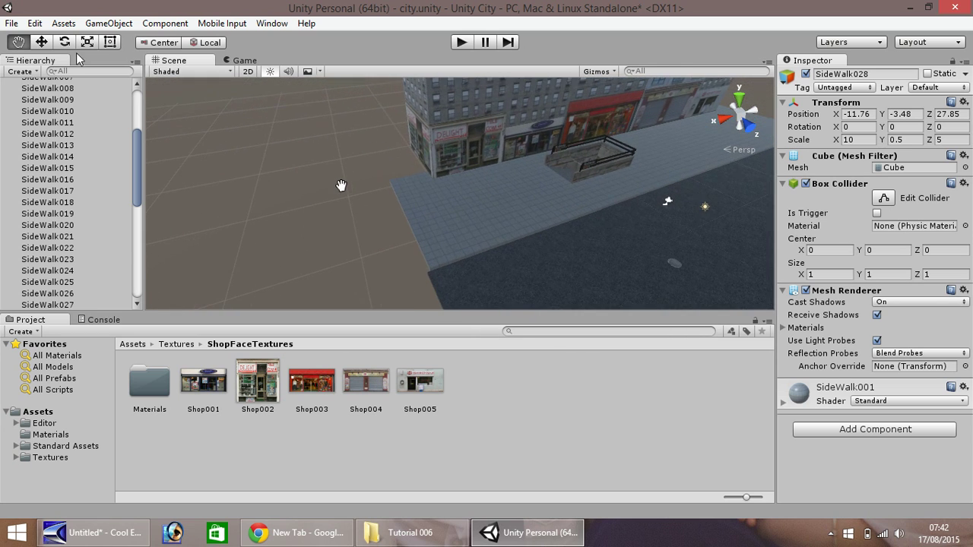
# Duplicate the road piece Asphalt002 and move the copy to X 45.3 to lengthen the road
pyautogui.press('w')
pyautogui.scroll(1, 392, 209)
pyautogui.click(498, 285)
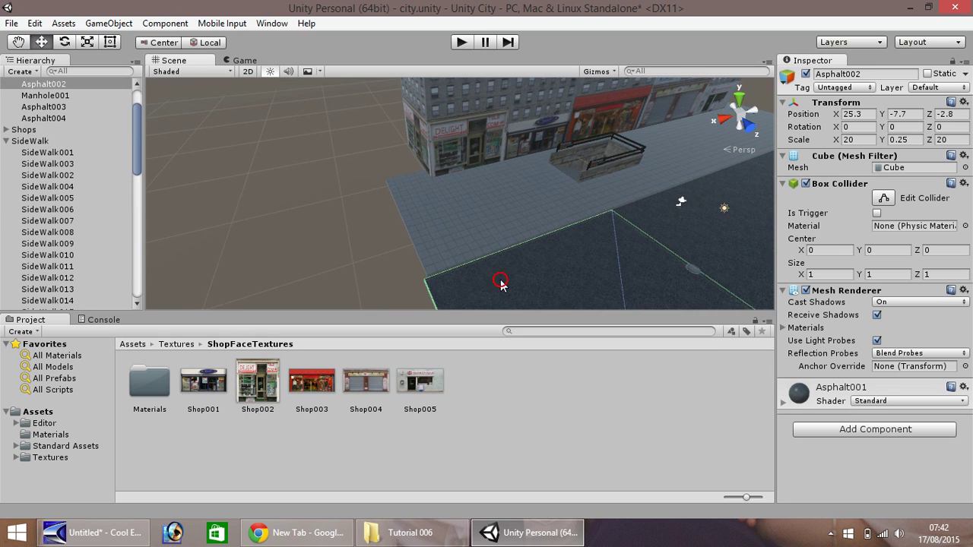
pyautogui.press('f')
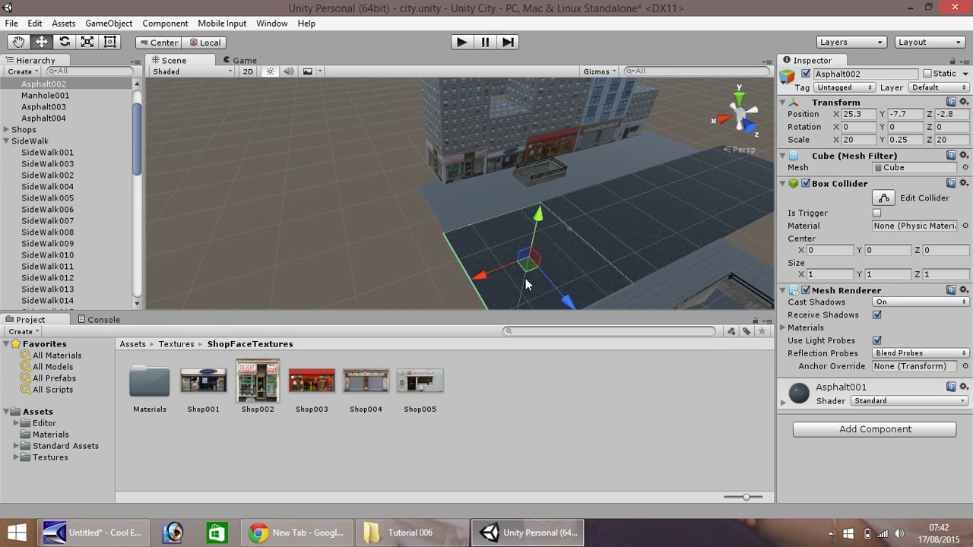
pyautogui.hotkey('ctrl', 'd')
pyautogui.moveTo(482, 277); pyautogui.dragTo(368, 308)
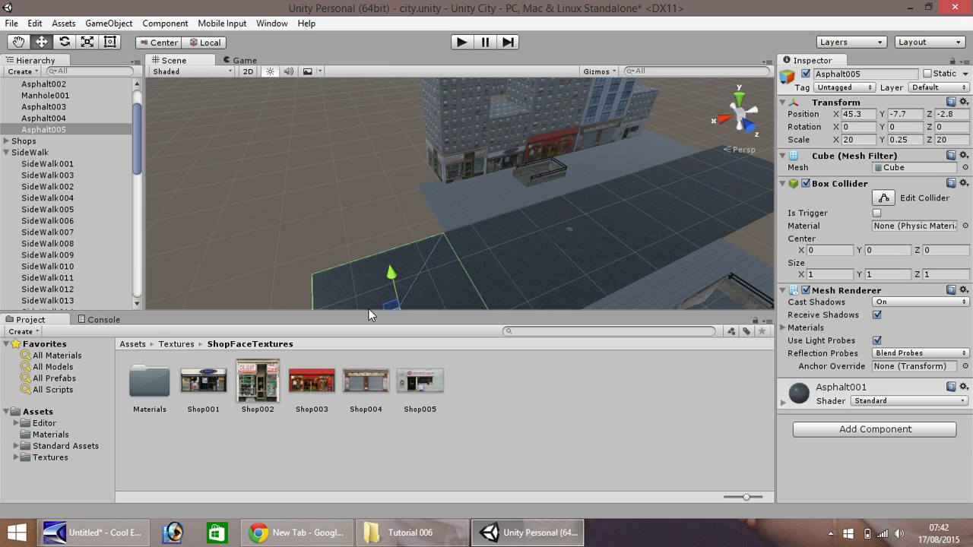
# Duplicate the end row of shop-side sidewalk slabs and extend the pavement along the new asphalt to X 38.2
pyautogui.click(438, 202)
pyautogui.keyDown('shift'); pyautogui.click(447, 219); pyautogui.keyUp('shift')
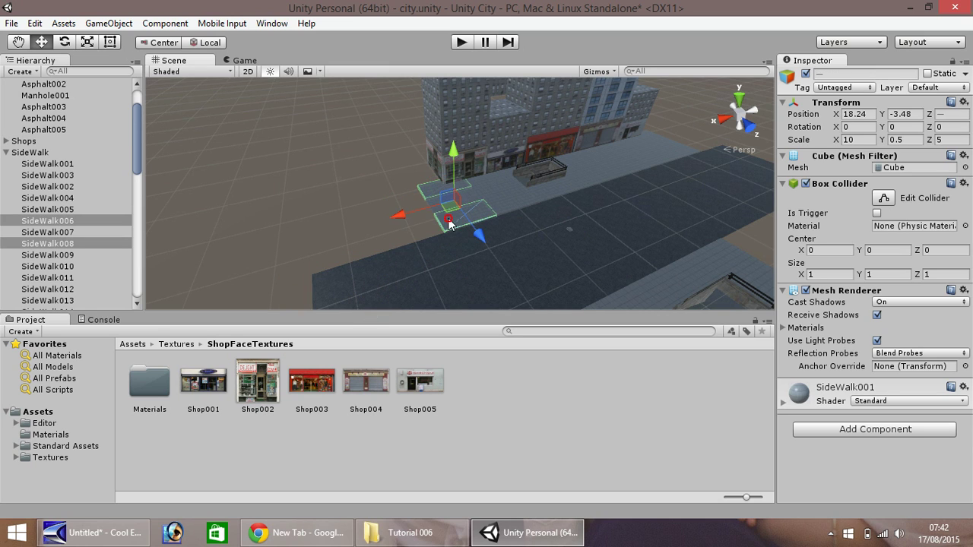
pyautogui.moveTo(437, 214); pyautogui.dragTo(438, 214)
pyautogui.keyDown('shift'); pyautogui.click(422, 207); pyautogui.keyUp('shift')
pyautogui.hotkey('ctrl', 'd')
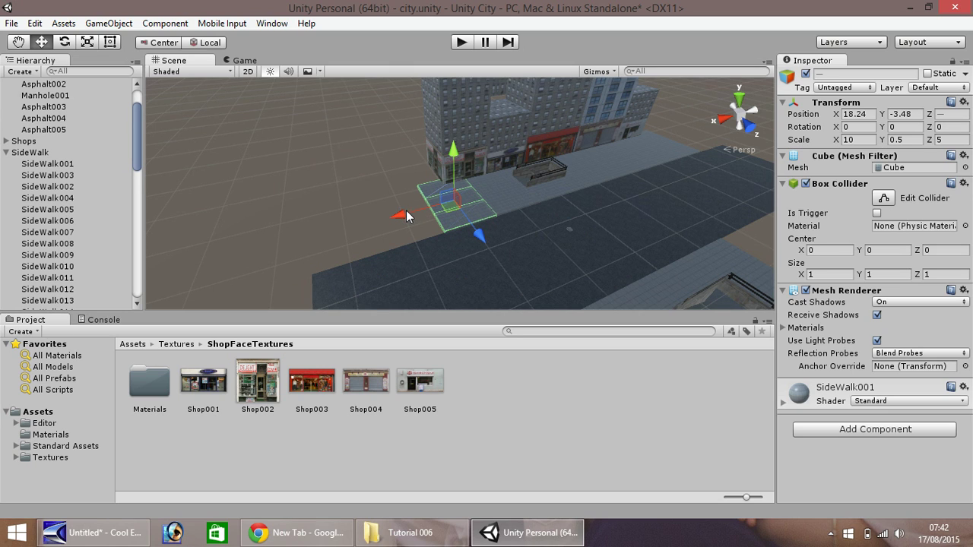
pyautogui.moveTo(409, 212); pyautogui.dragTo(298, 246)
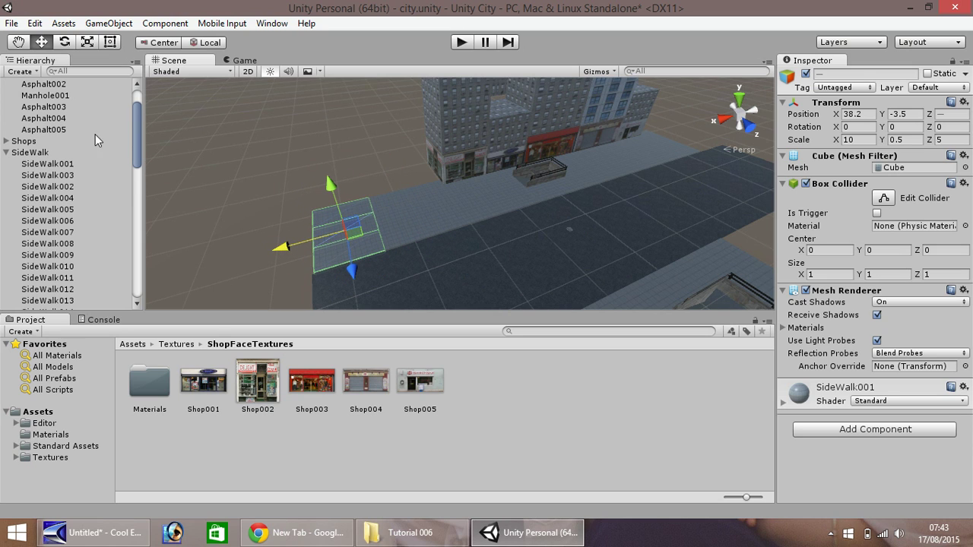
# Collapse the SideWalk, Asphalt and Subway groups in the scene hierarchy
pyautogui.click(7, 153)
pyautogui.moveTo(138, 145); pyautogui.dragTo(138, 105)
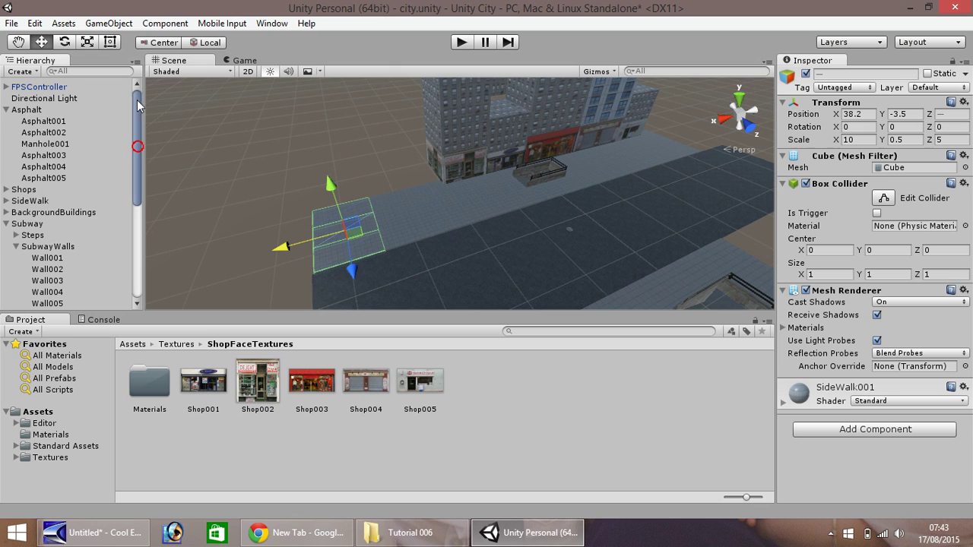
pyautogui.click(7, 111)
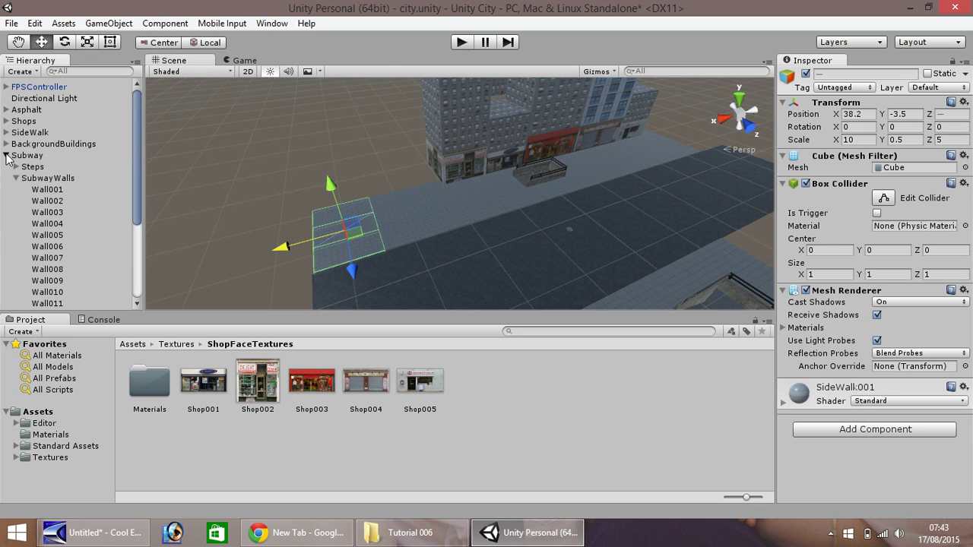
pyautogui.click(7, 156)
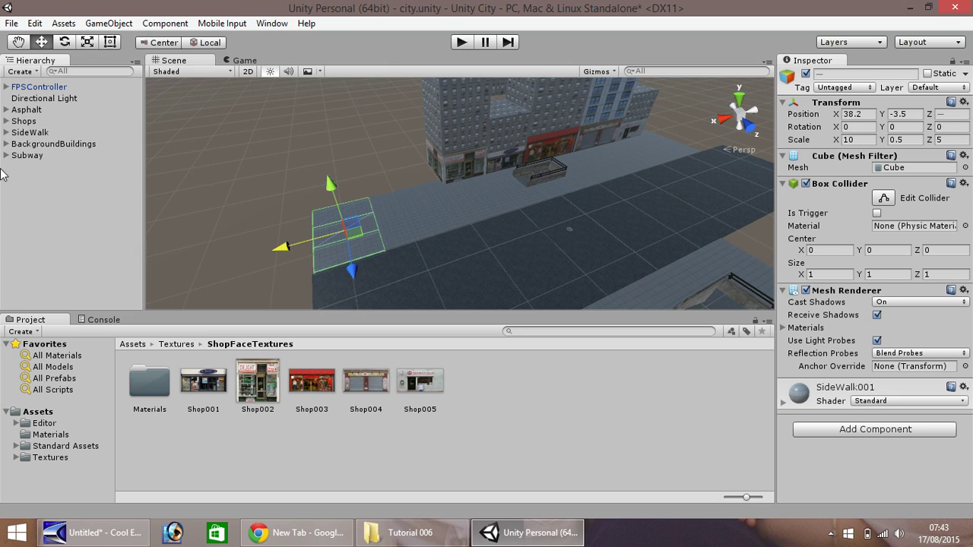
# Deselect the slabs, expand the Textures folder in the project assets and select its ShopFaceTextures folder
pyautogui.click(346, 440)
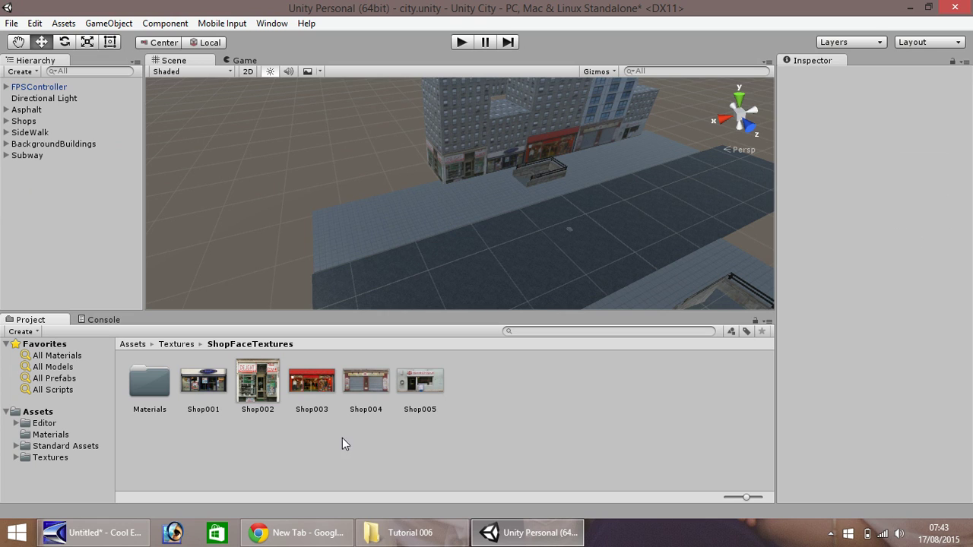
pyautogui.click(17, 458)
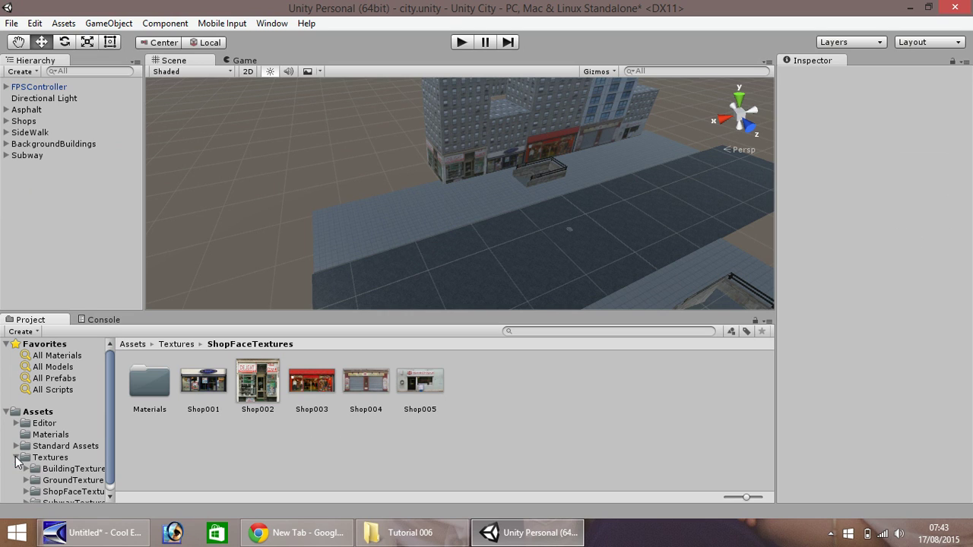
pyautogui.moveTo(110, 403); pyautogui.dragTo(107, 442)
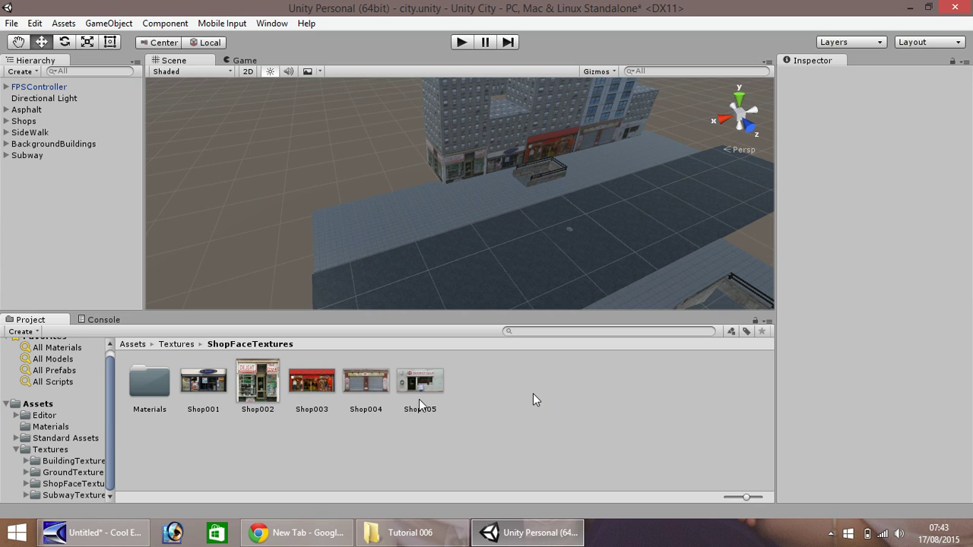
pyautogui.click(67, 483)
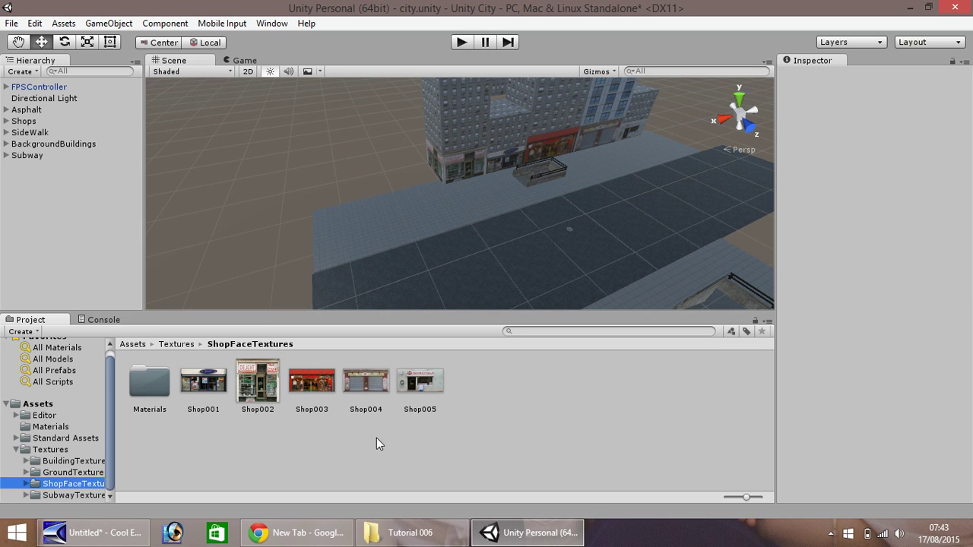
# Import ShopSide001.jpg from the Tutorial 006 folder in File Explorer into the project's ShopFaceTextures folder
pyautogui.click(407, 532)
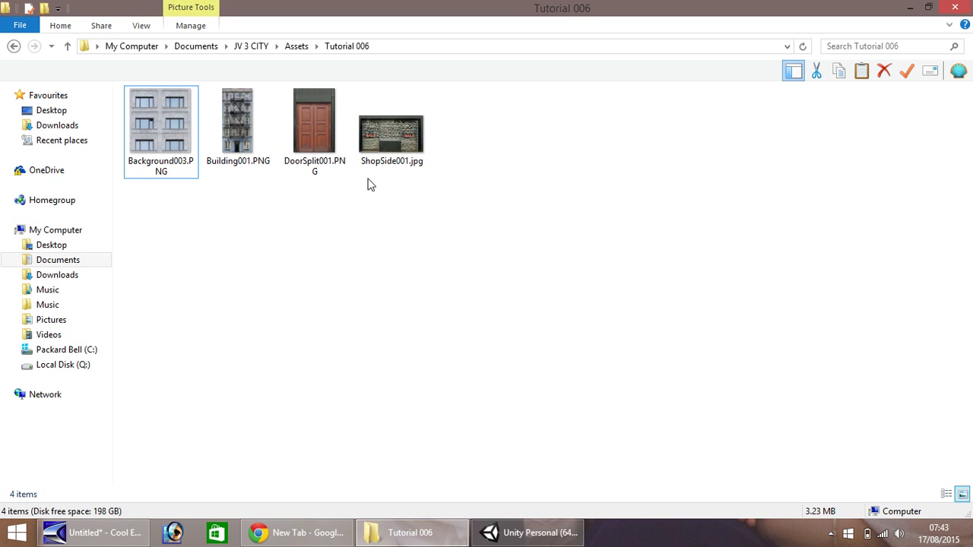
pyautogui.moveTo(392, 135); pyautogui.dragTo(480, 375)
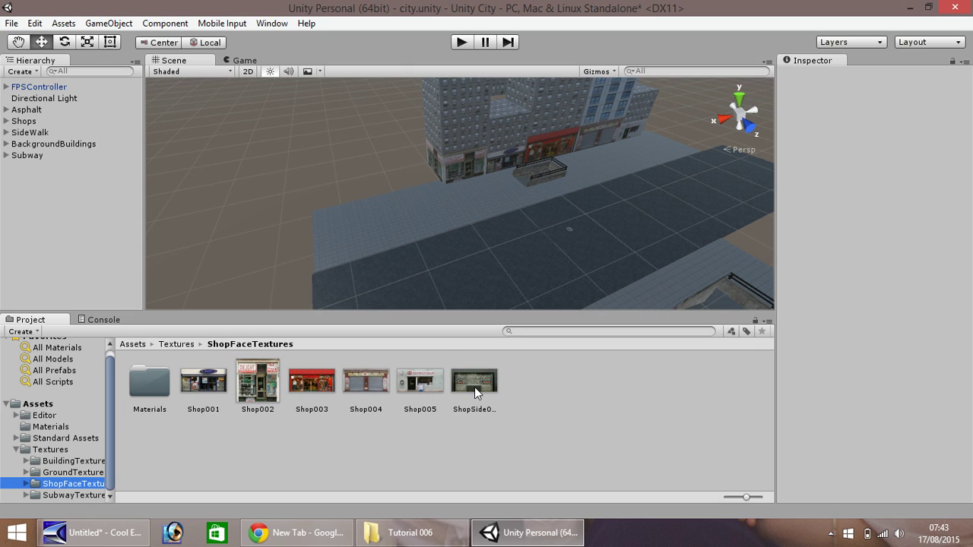
# Duplicate the Shop004 building and move the copy to X 25.75 at the near end of the shop row
pyautogui.scroll(3, 378, 147)
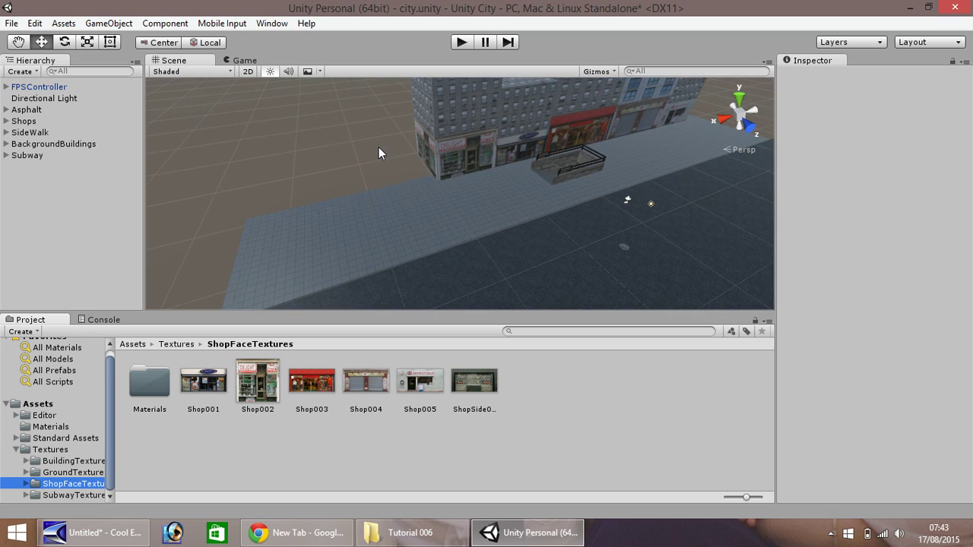
pyautogui.click(18, 42)
pyautogui.moveTo(323, 157); pyautogui.dragTo(256, 206)
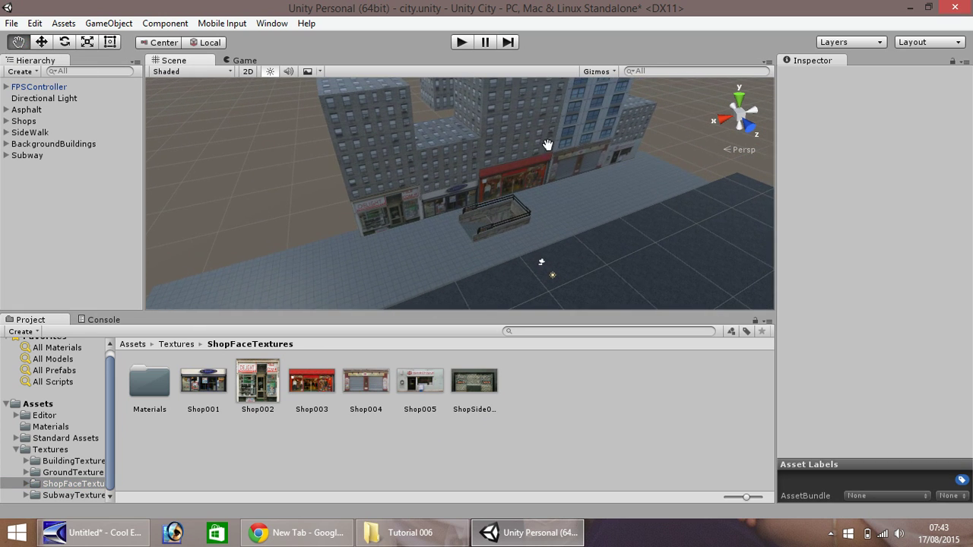
pyautogui.click(41, 42)
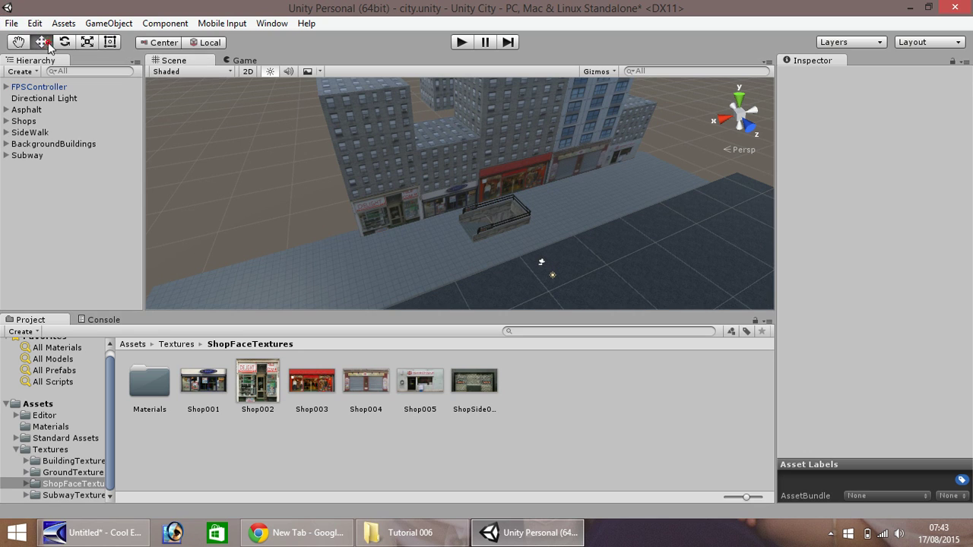
pyautogui.click(573, 161)
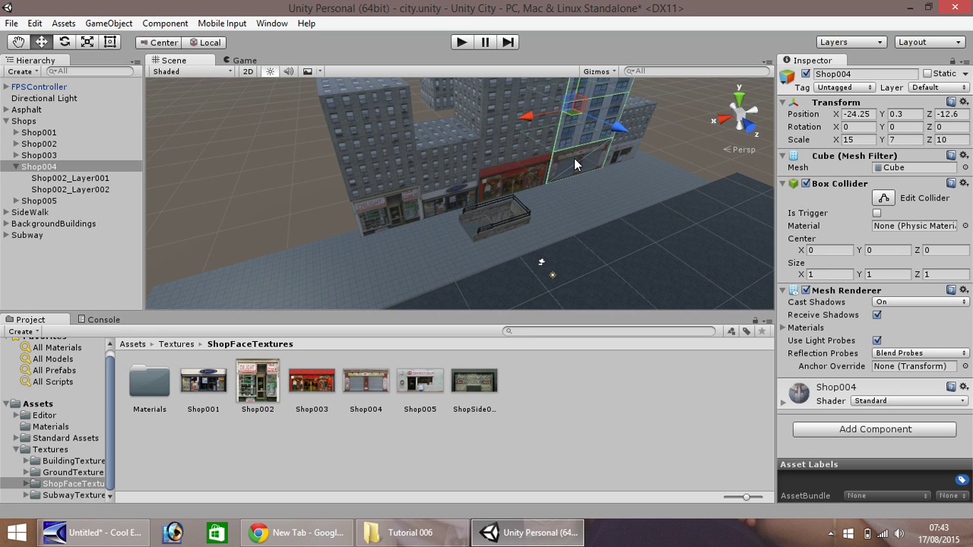
pyautogui.hotkey('ctrl', 'd')
pyautogui.moveTo(532, 122); pyautogui.dragTo(330, 153)
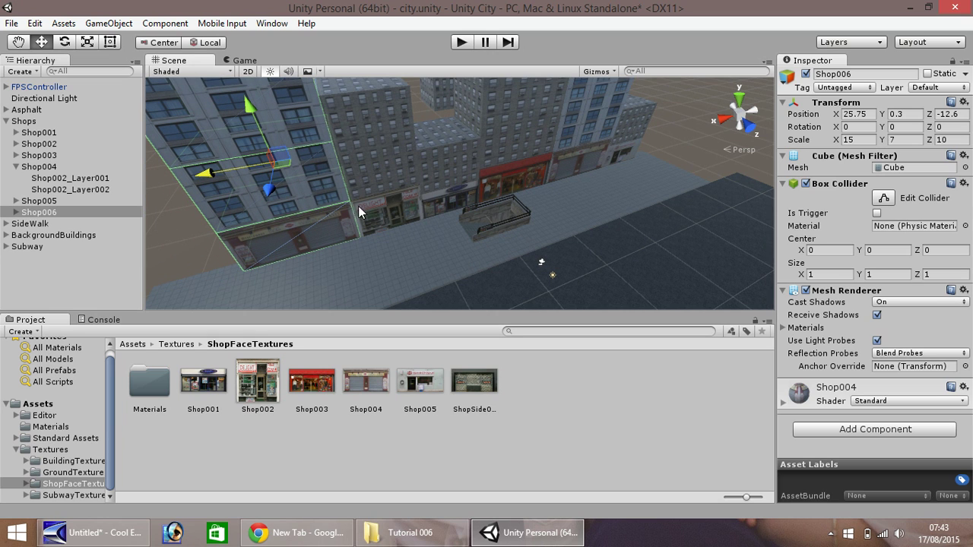
# Delete both upper layers of the Shop006 building and apply the ShopSide001 texture to its remaining ground-floor block
pyautogui.click(19, 42)
pyautogui.moveTo(211, 156); pyautogui.dragTo(272, 137)
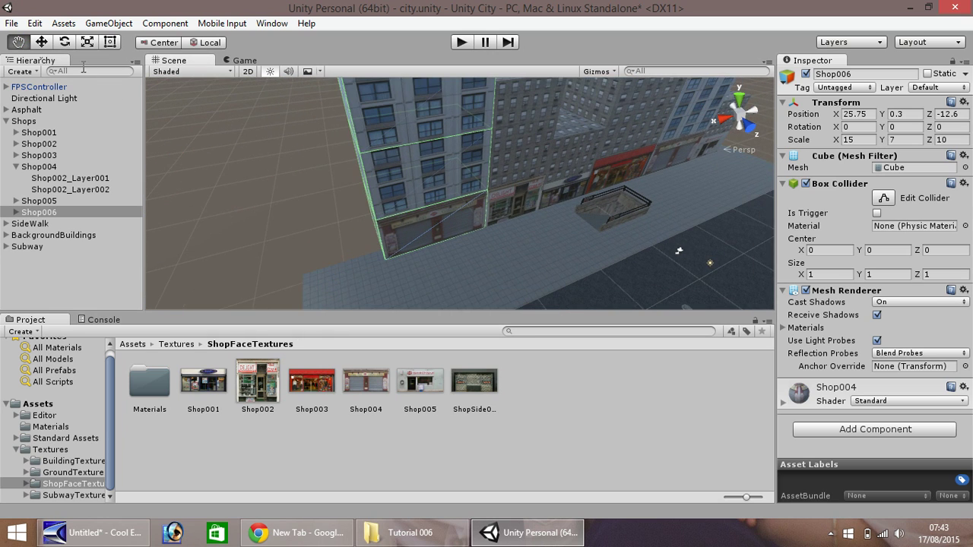
pyautogui.click(15, 214)
pyautogui.click(75, 224)
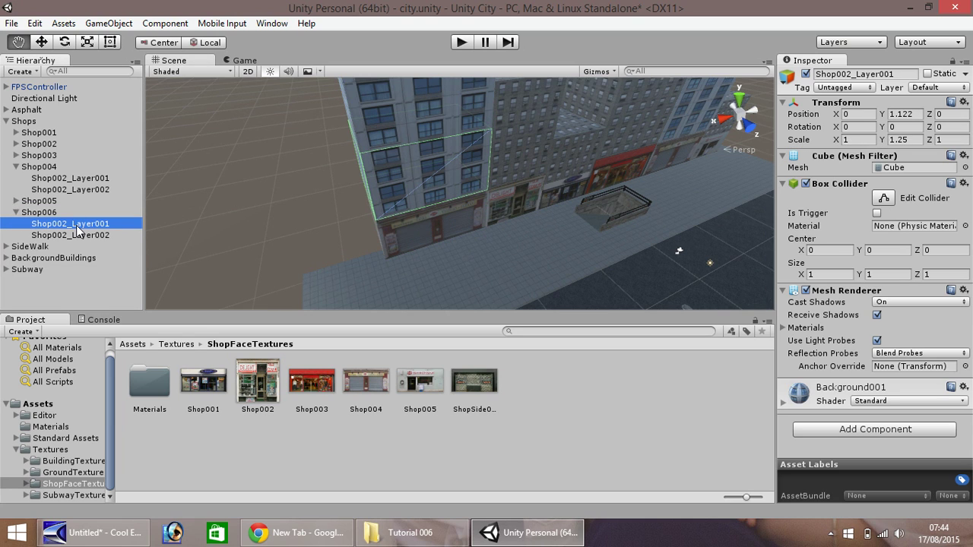
pyautogui.press('Delete')
pyautogui.click(76, 225)
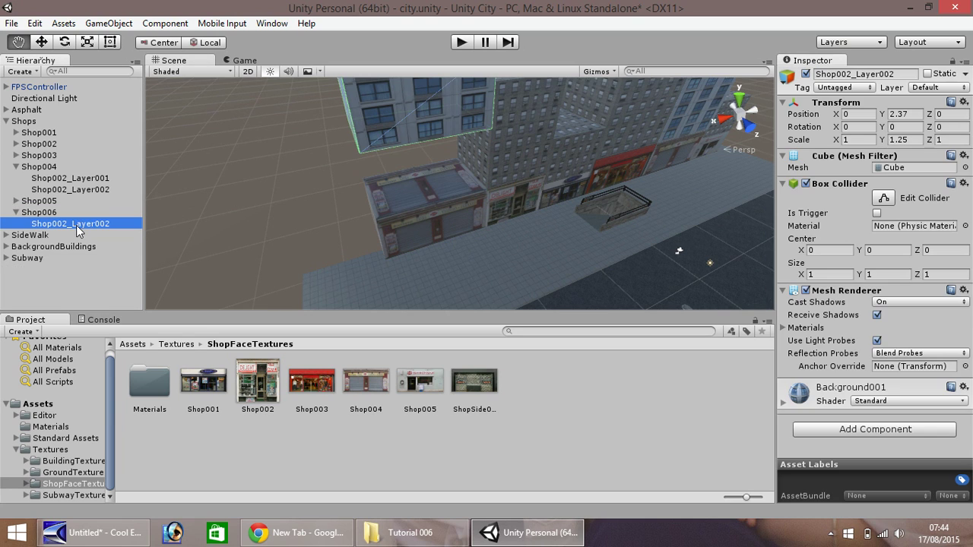
pyautogui.press('Delete')
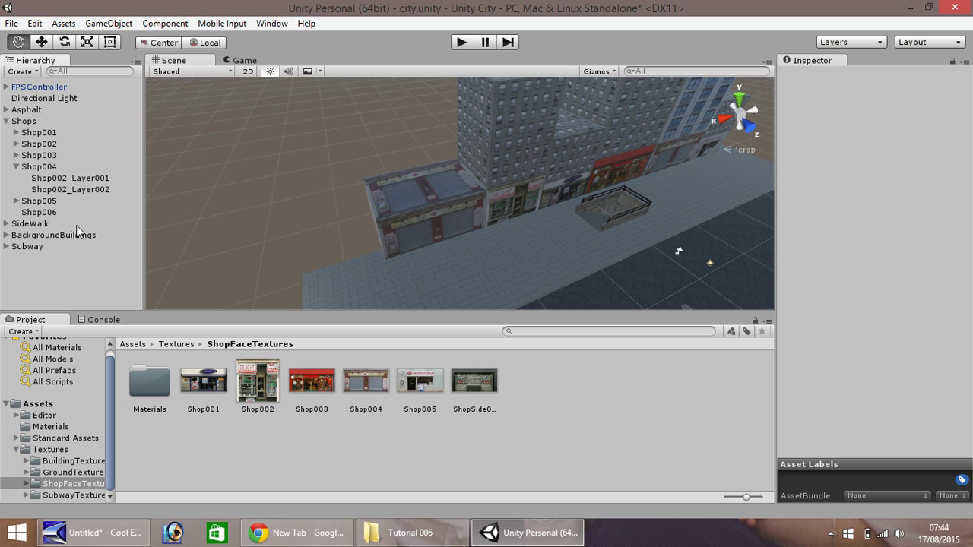
pyautogui.click(475, 381)
pyautogui.moveTo(440, 305); pyautogui.dragTo(422, 227)
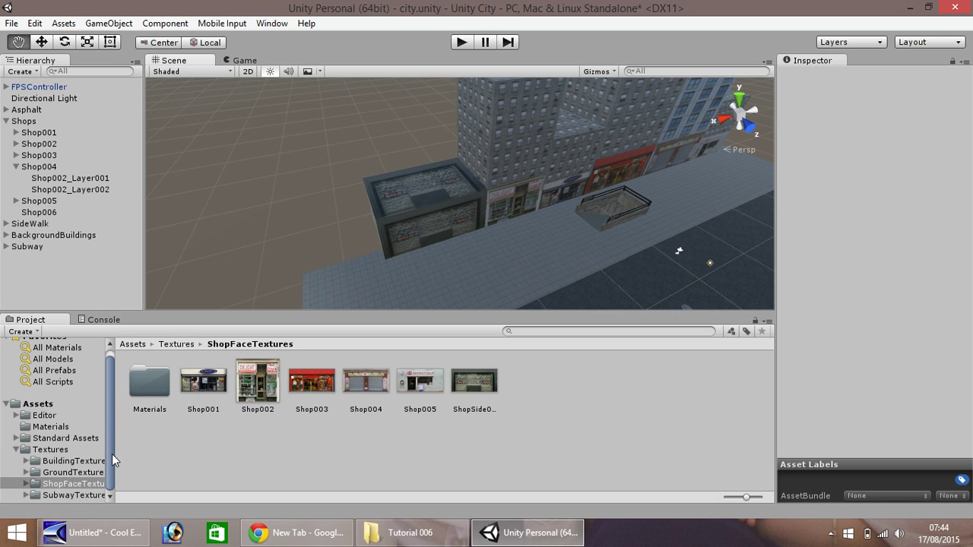
# Import Background003.PNG and Building001.PNG from the Tutorial 006 folder in File Explorer into the BuildingTextures folder
pyautogui.click(75, 461)
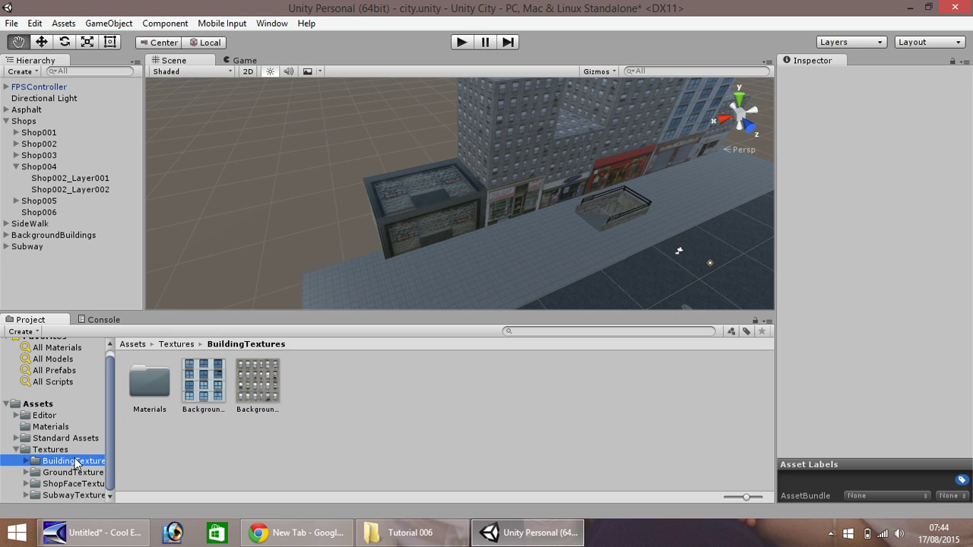
pyautogui.click(403, 532)
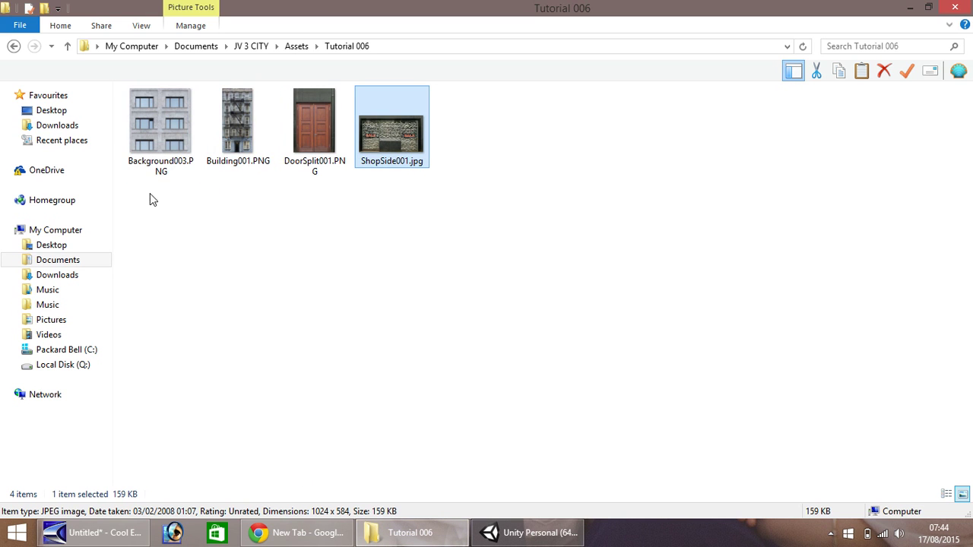
pyautogui.click(159, 156)
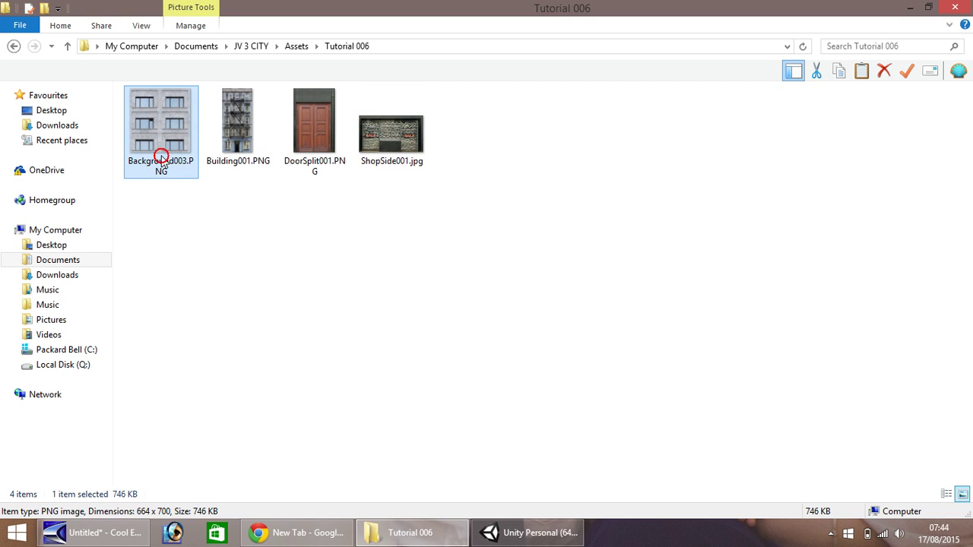
pyautogui.click(240, 158)
pyautogui.moveTo(243, 198); pyautogui.dragTo(313, 376)
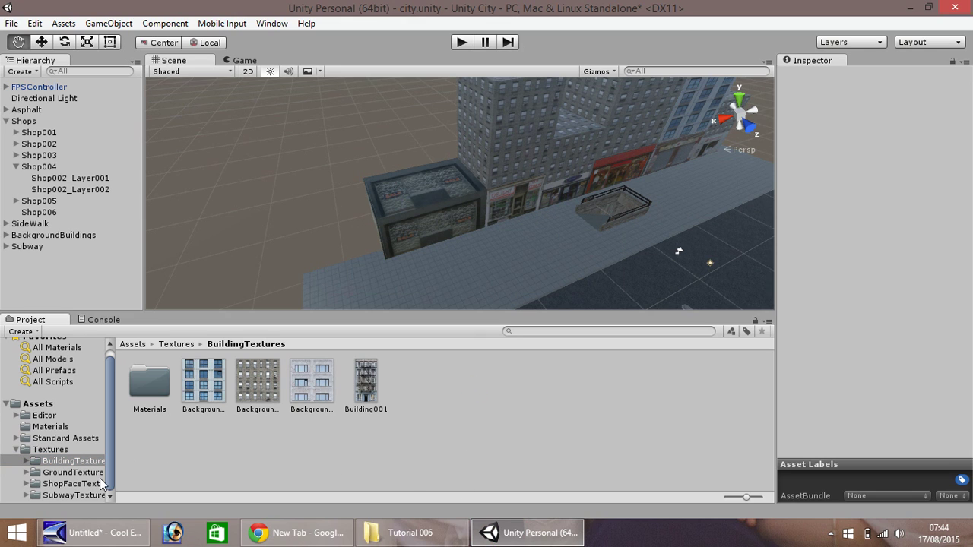
# Create a new folder named Doors inside the Textures folder of the project assets
pyautogui.click(59, 483)
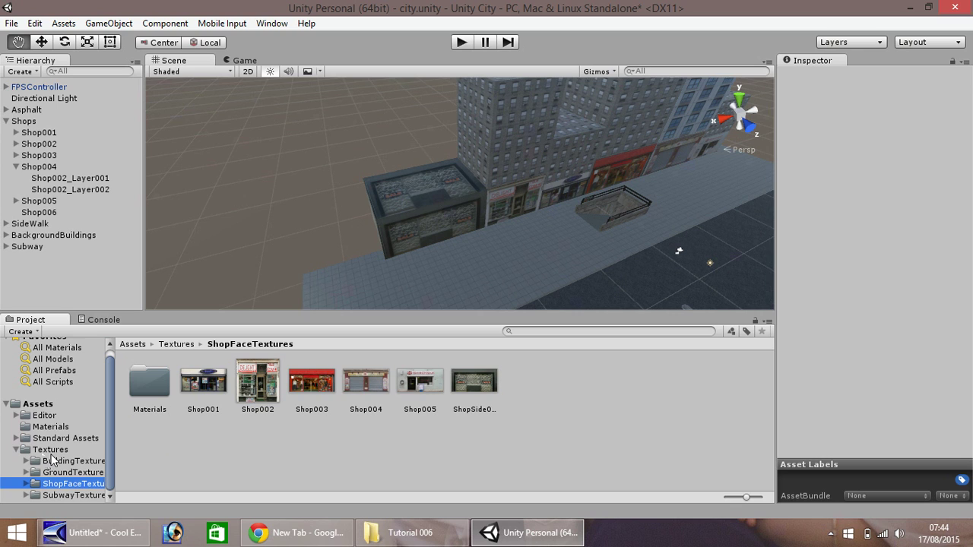
pyautogui.rightClick(51, 450)
pyautogui.moveTo(192, 218)
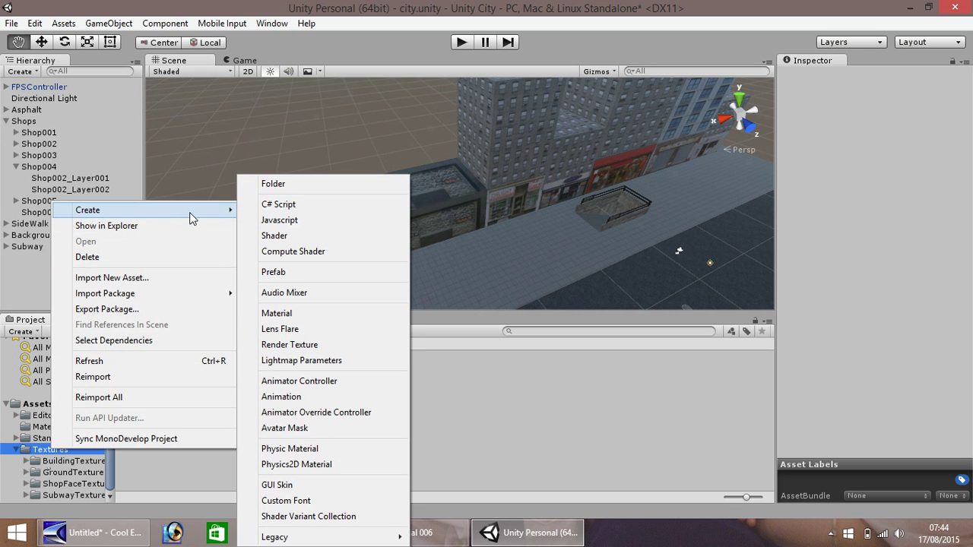
pyautogui.click(276, 184)
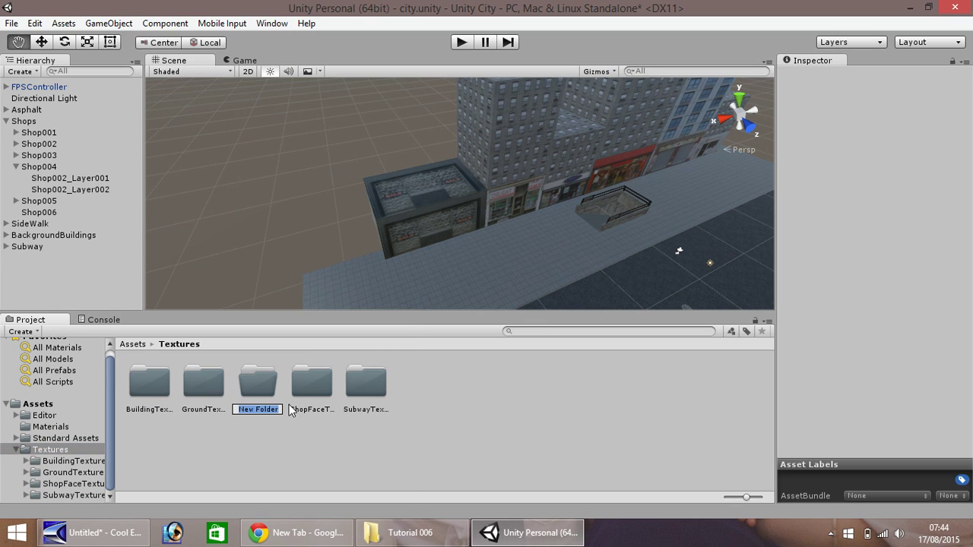
pyautogui.write('Doors')
pyautogui.press('Return')
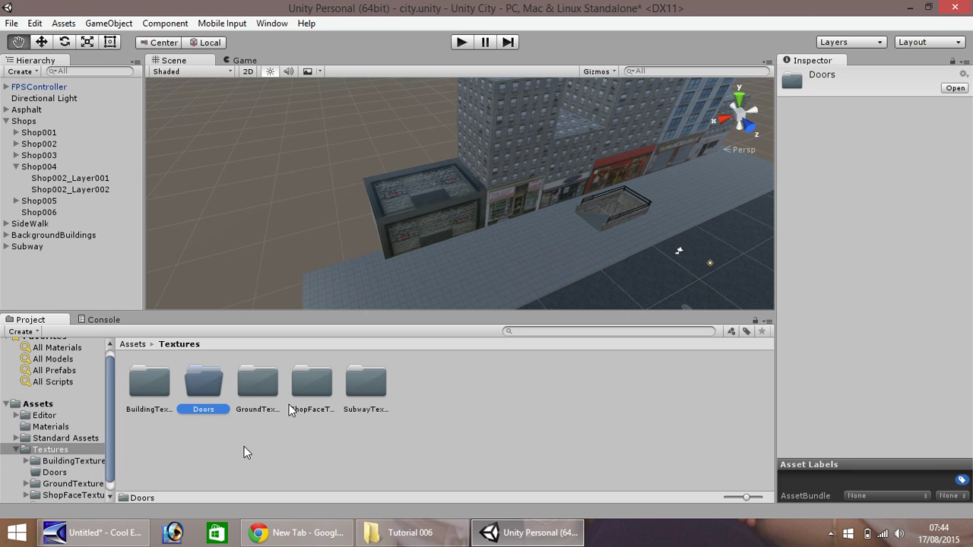
# Import DoorSplit001.PNG from the Tutorial 006 folder in File Explorer into the Doors folder and select the imported texture
pyautogui.click(55, 469)
pyautogui.click(405, 535)
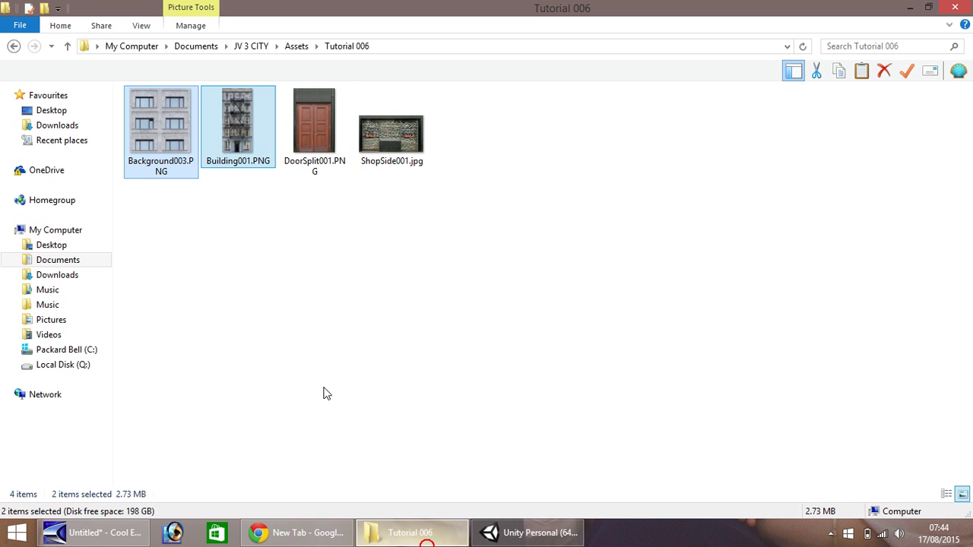
pyautogui.moveTo(313, 124); pyautogui.dragTo(204, 371)
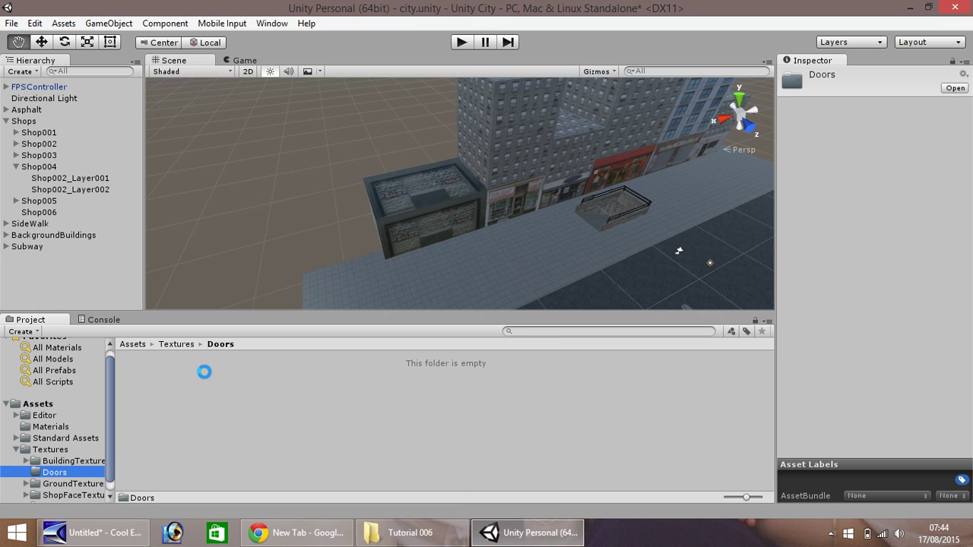
pyautogui.click(149, 387)
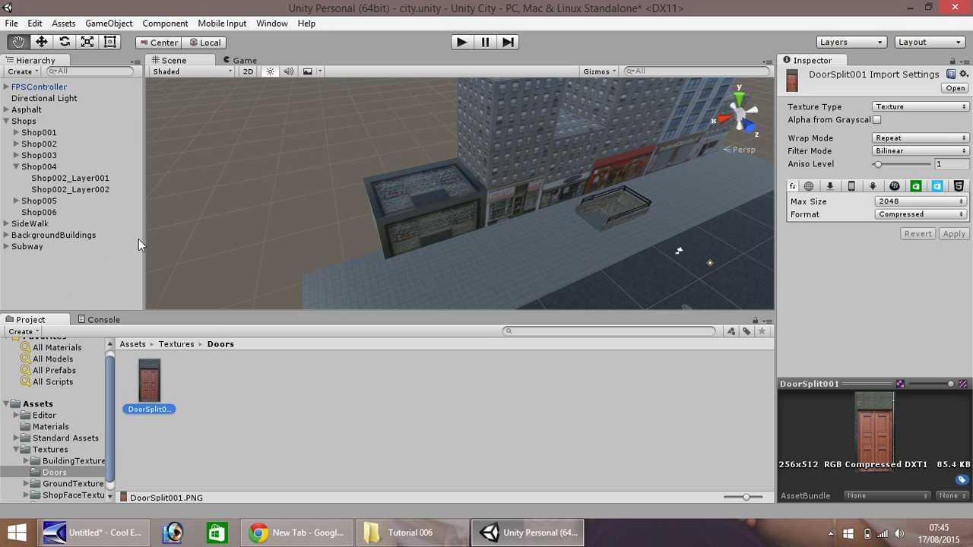
# Make a door block from a copy of Shop006 with X scale 5 at X 35.75 and texture it with DoorSplit001
pyautogui.click(42, 42)
pyautogui.click(428, 218)
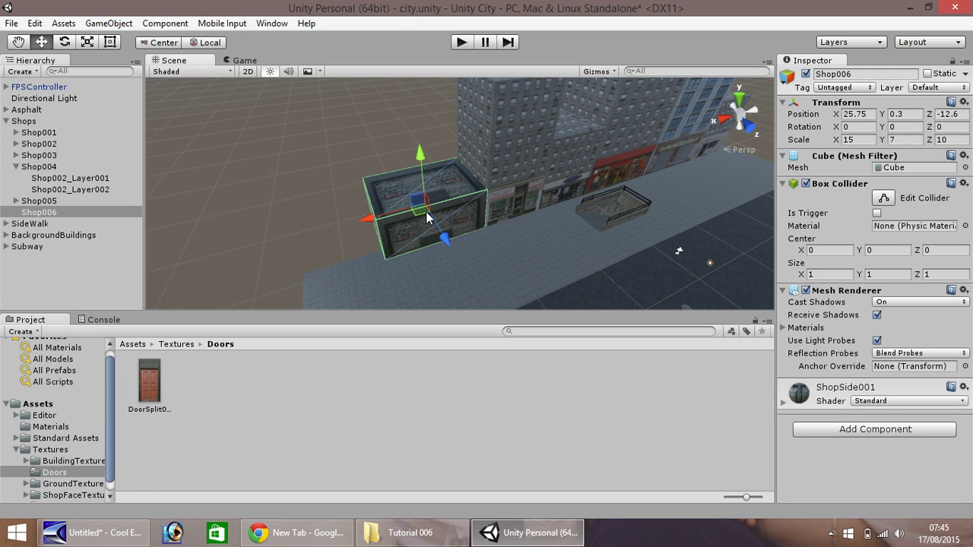
pyautogui.hotkey('ctrl', 'd')
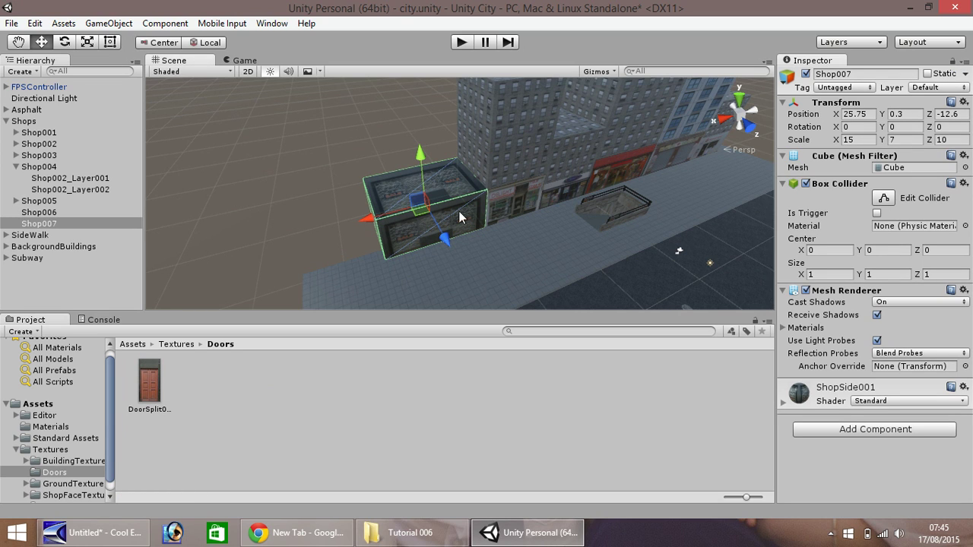
pyautogui.click(867, 138)
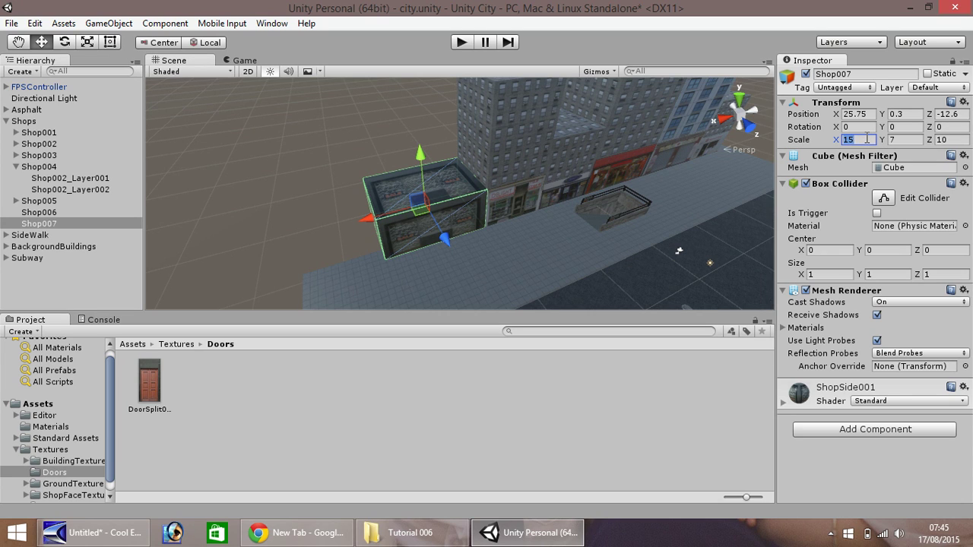
pyautogui.write('5')
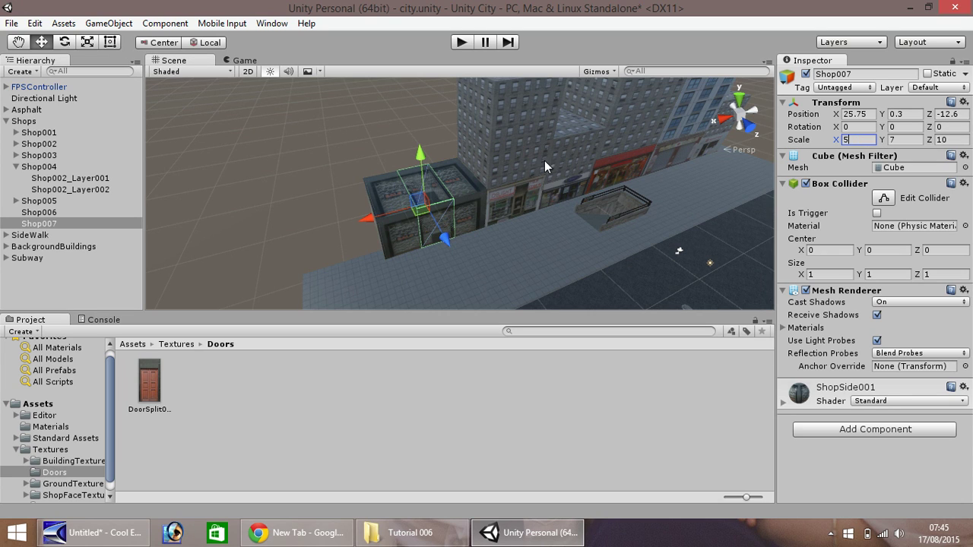
pyautogui.keyDown('ctrl'); pyautogui.moveTo(365, 220); pyautogui.dragTo(300, 234); pyautogui.keyUp('ctrl')
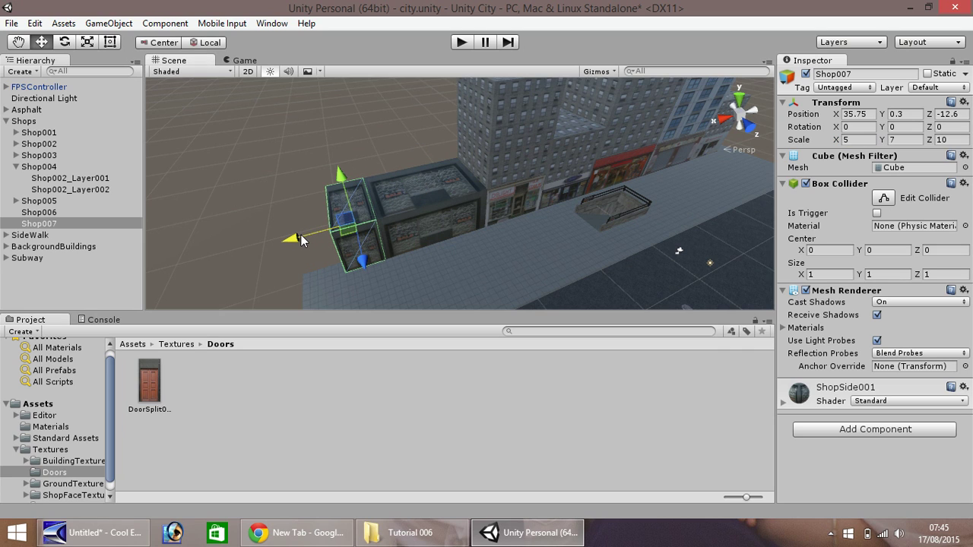
pyautogui.moveTo(148, 386); pyautogui.dragTo(338, 235)
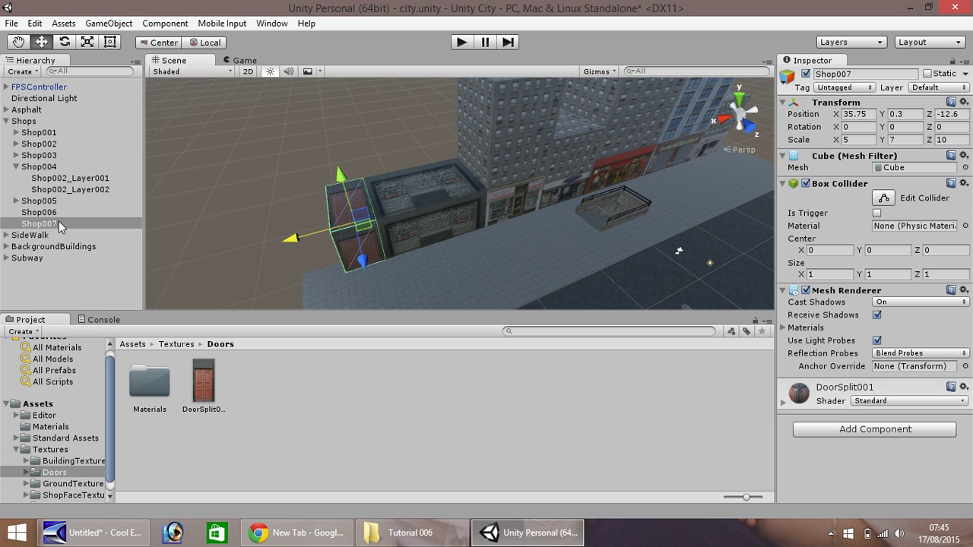
# Rename the door block Shop006_Layer001 and make it a child of Shop006
pyautogui.rightClick(26, 222)
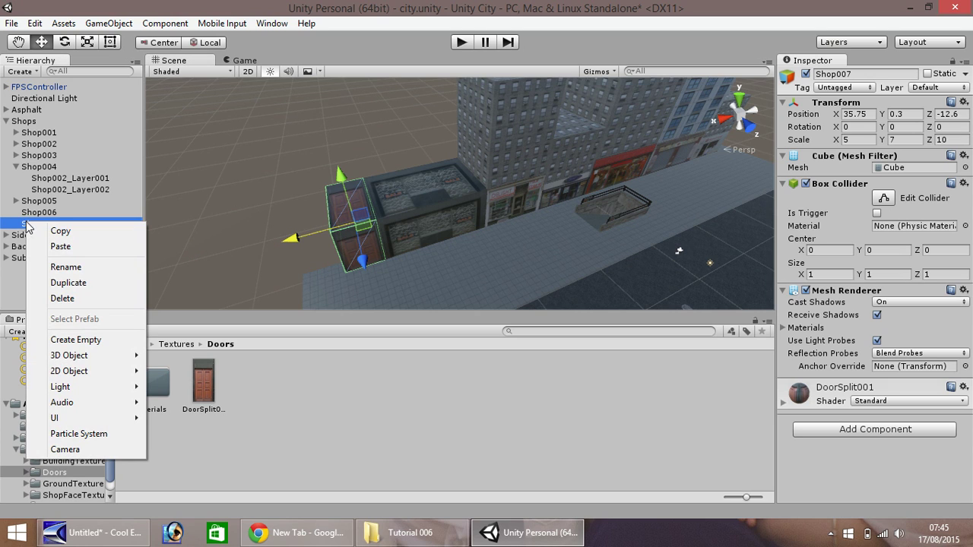
pyautogui.click(66, 267)
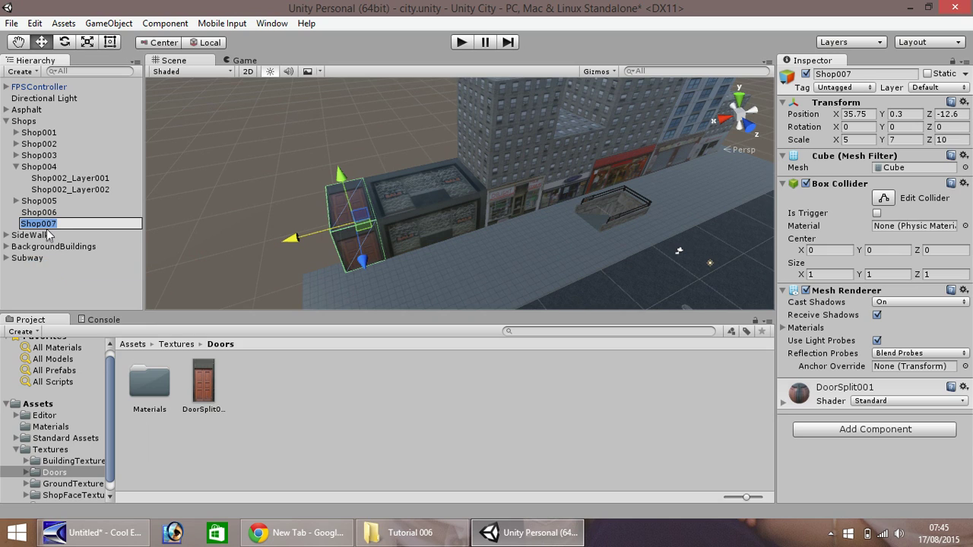
pyautogui.write('Shop006_')
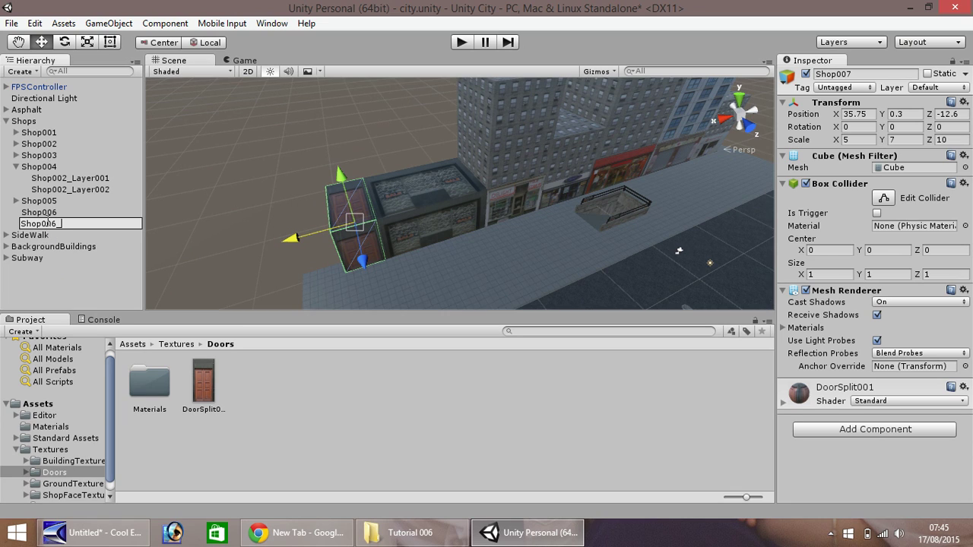
pyautogui.write('Layer001')
pyautogui.press('Return')
pyautogui.moveTo(48, 224)
pyautogui.mouseDown()
pyautogui.moveTo(38, 229)
pyautogui.moveTo(45, 213)
pyautogui.mouseUp()
# Duplicate Shop006 together with its door block and move the copy to X 45.75 along the shop row
pyautogui.click(407, 228)
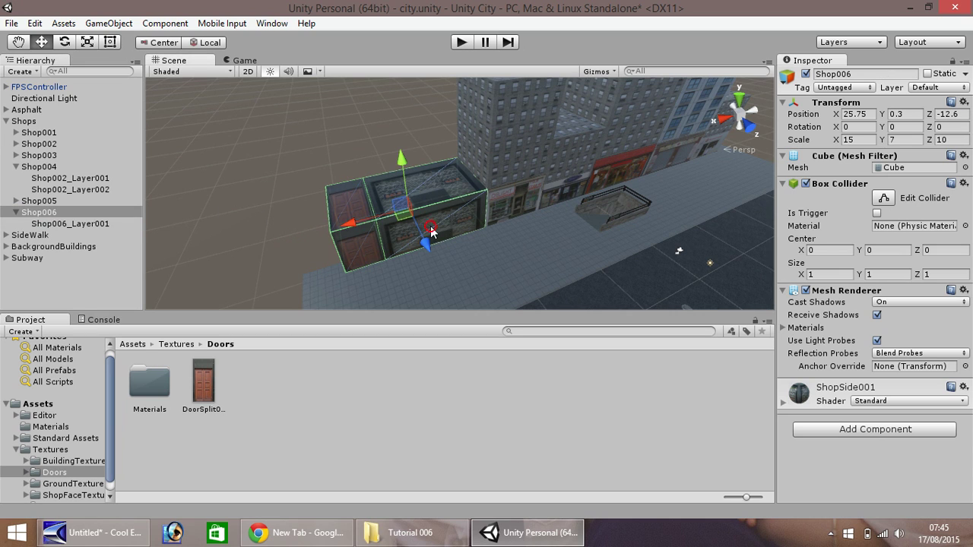
pyautogui.hotkey('ctrl', 'd')
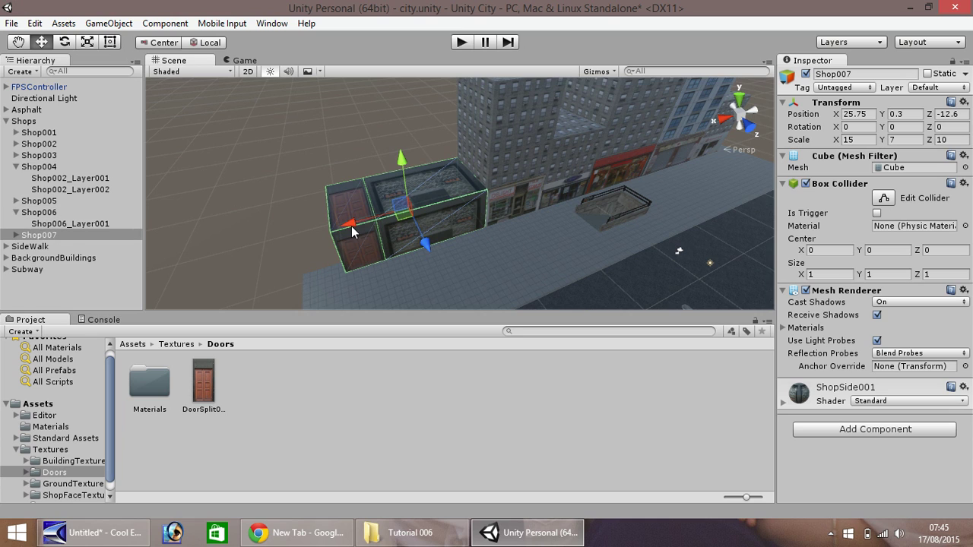
pyautogui.moveTo(349, 225); pyautogui.dragTo(216, 262)
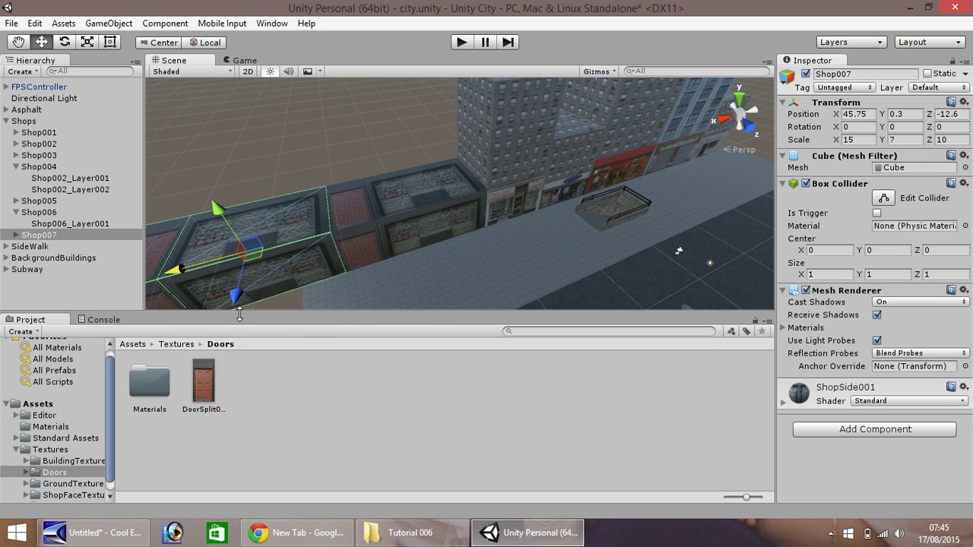
# Delete the door block attached to Shop007 at the far end of the shop row
pyautogui.press('q')
pyautogui.moveTo(211, 157); pyautogui.dragTo(310, 119)
pyautogui.press('w')
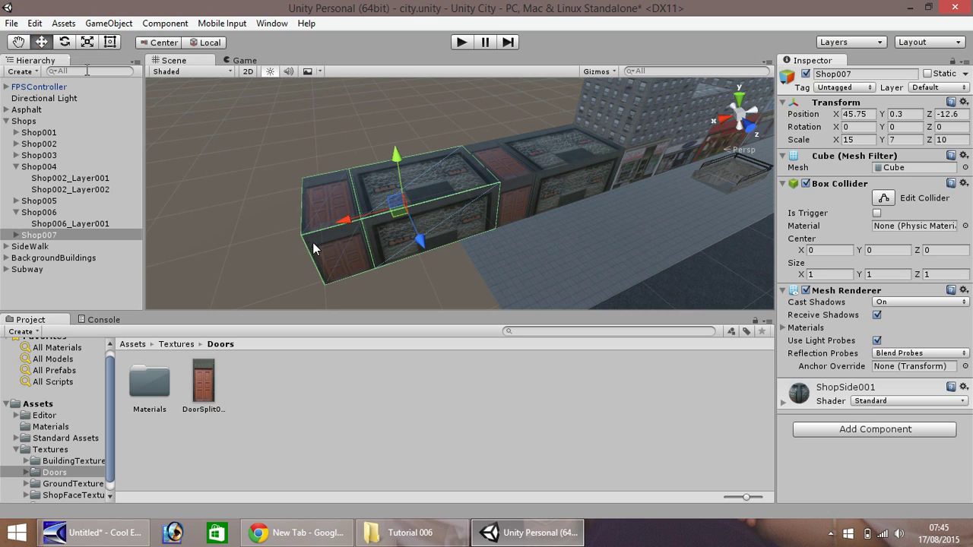
pyautogui.click(328, 246)
pyautogui.press('Delete')
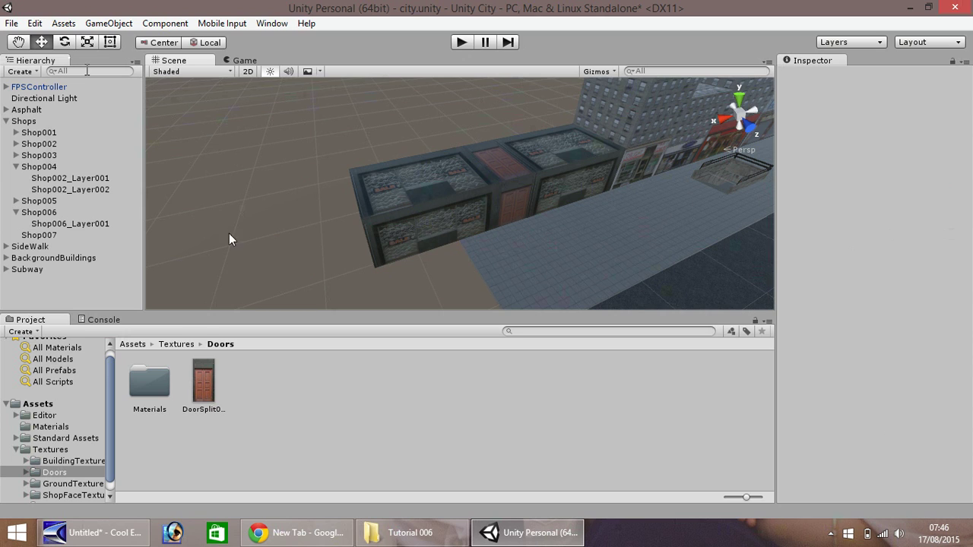
# Make Shop007 a child of Shop006 and rename it Shop006_Layer002
pyautogui.click(40, 236)
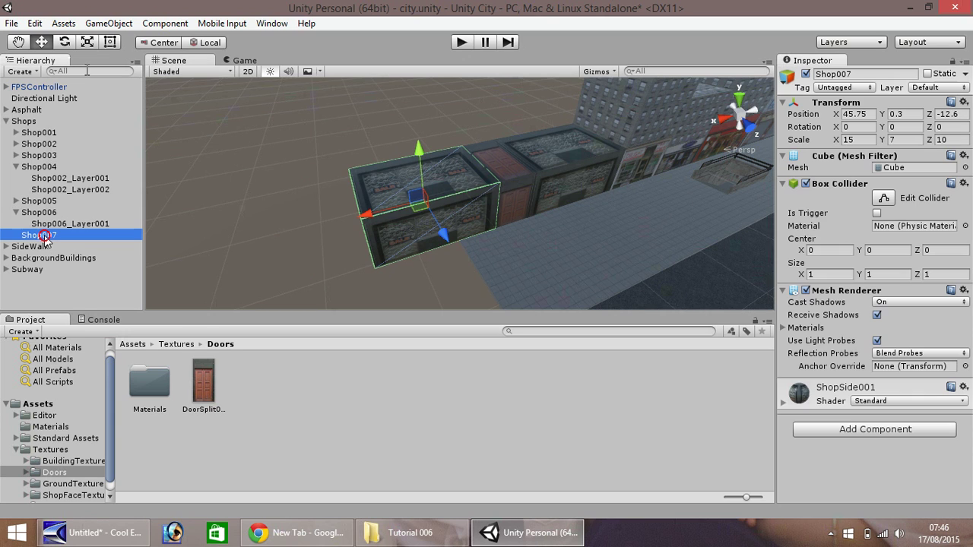
pyautogui.moveTo(39, 237); pyautogui.dragTo(47, 214)
pyautogui.rightClick(50, 236)
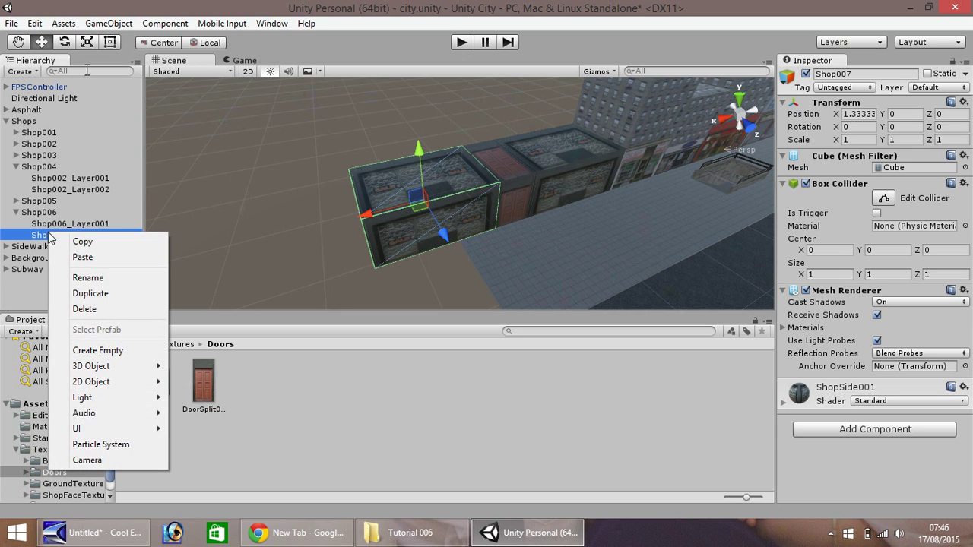
pyautogui.click(89, 279)
pyautogui.write('Shop')
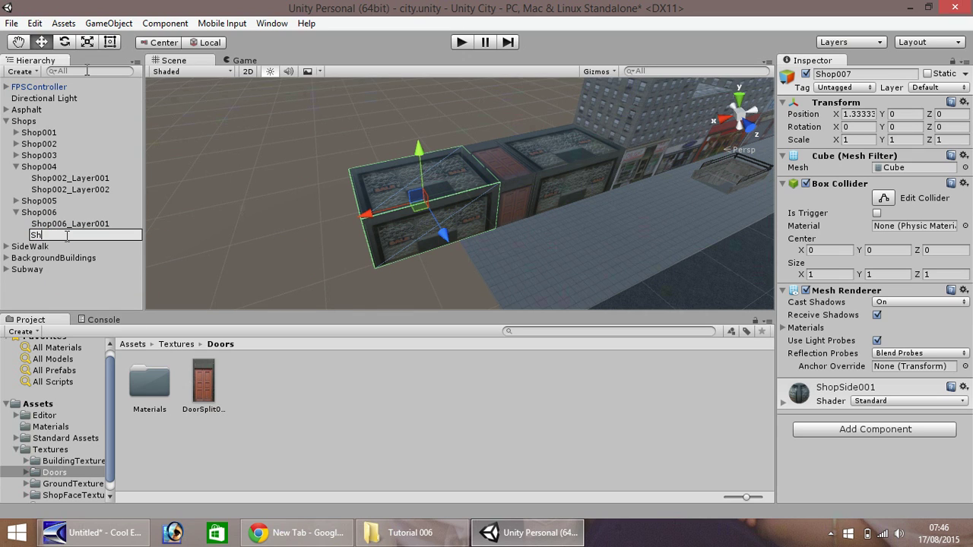
pyautogui.write('006_Layer002')
pyautogui.press('Return')
# Duplicate the end row of SideWalk tiles and move the copies outward along X in front of the new shop block
pyautogui.scroll(-4, 505, 214)
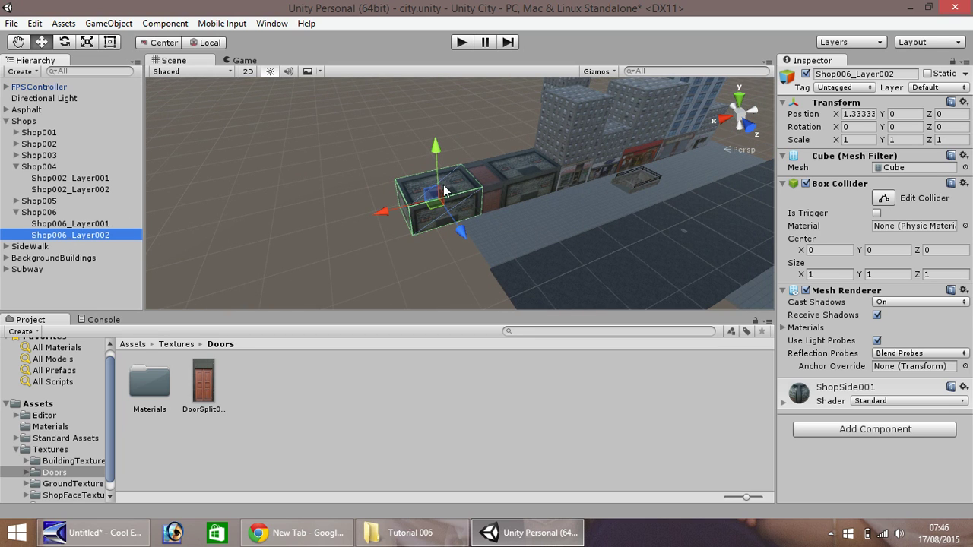
pyautogui.click(478, 225)
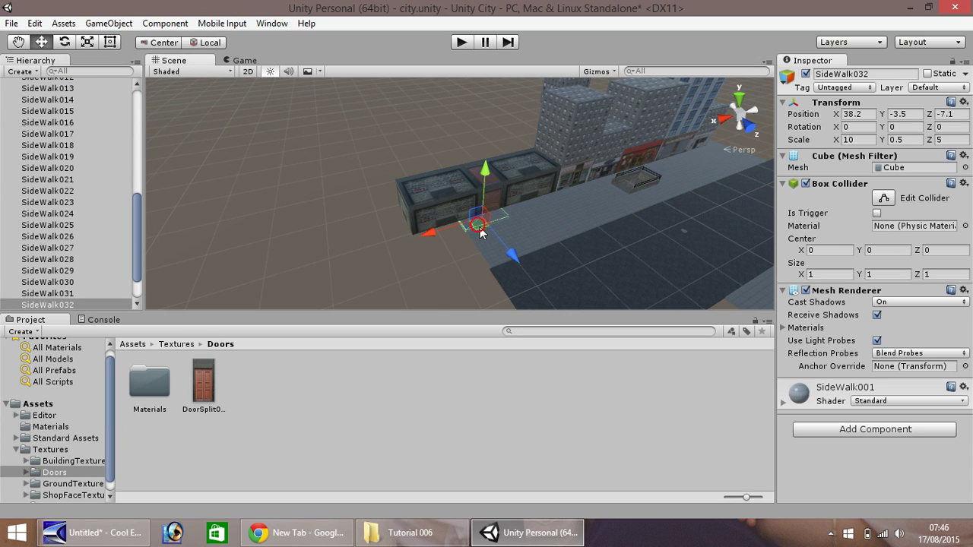
pyautogui.keyDown('shift'); pyautogui.click(482, 236); pyautogui.keyUp('shift')
pyautogui.keyDown('shift'); pyautogui.click(487, 254); pyautogui.keyUp('shift')
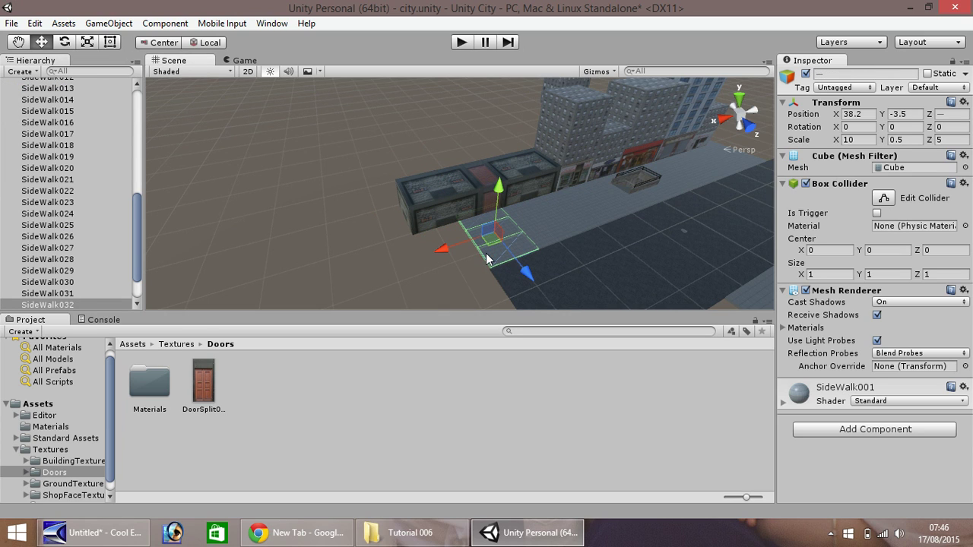
pyautogui.hotkey('ctrl', 'd')
pyautogui.moveTo(435, 248); pyautogui.dragTo(401, 268)
# Duplicate the end road tile Asphalt005 and move the copy to X 65.3 to lengthen the road
pyautogui.click(526, 290)
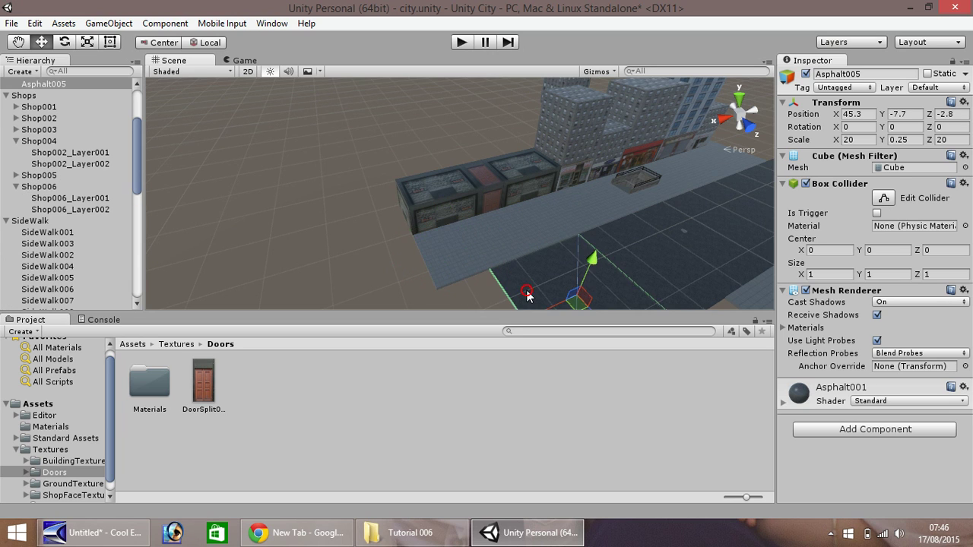
pyautogui.press('f')
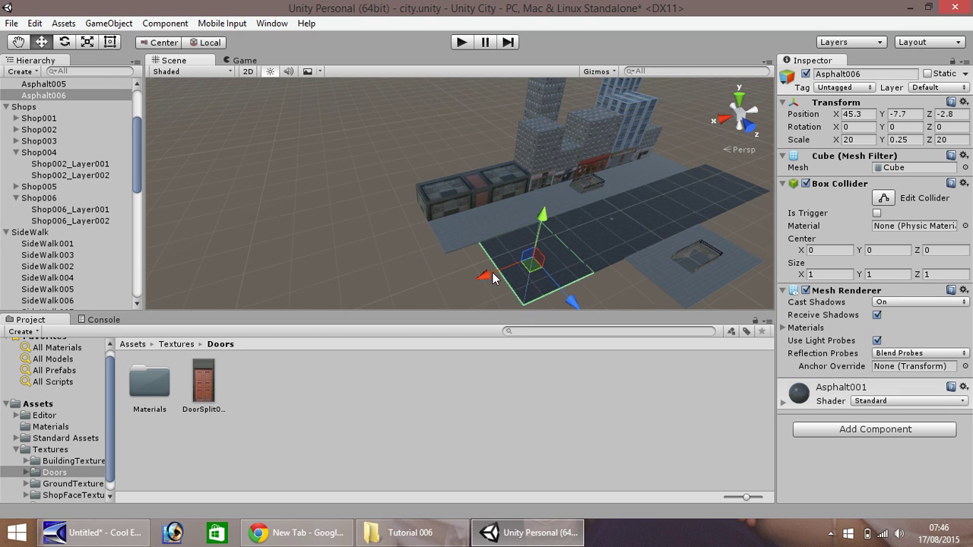
pyautogui.moveTo(487, 275); pyautogui.dragTo(431, 307)
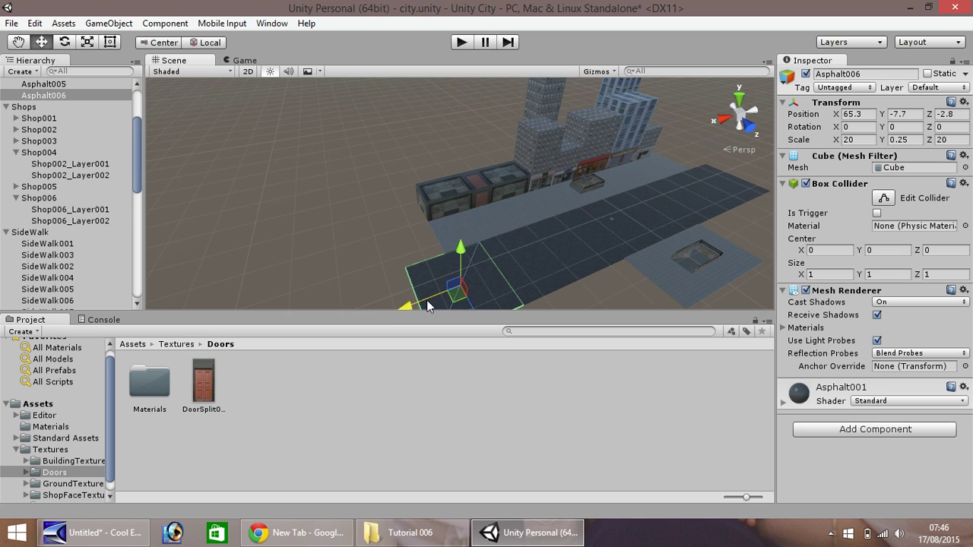
# Run the game, walk along the street to inspect the new shop-side and door blocks, and stop play mode
pyautogui.click(462, 43)
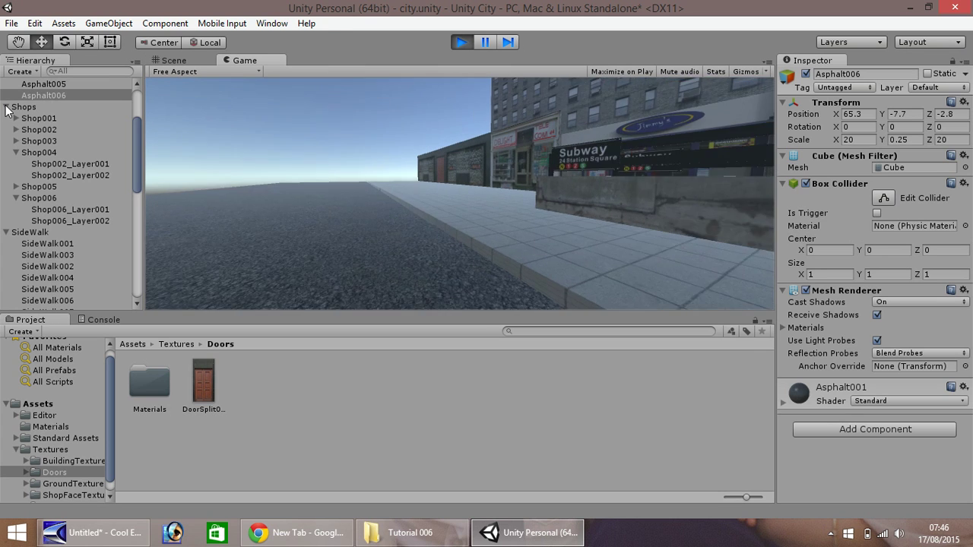
pyautogui.press('w')
pyautogui.press('w')
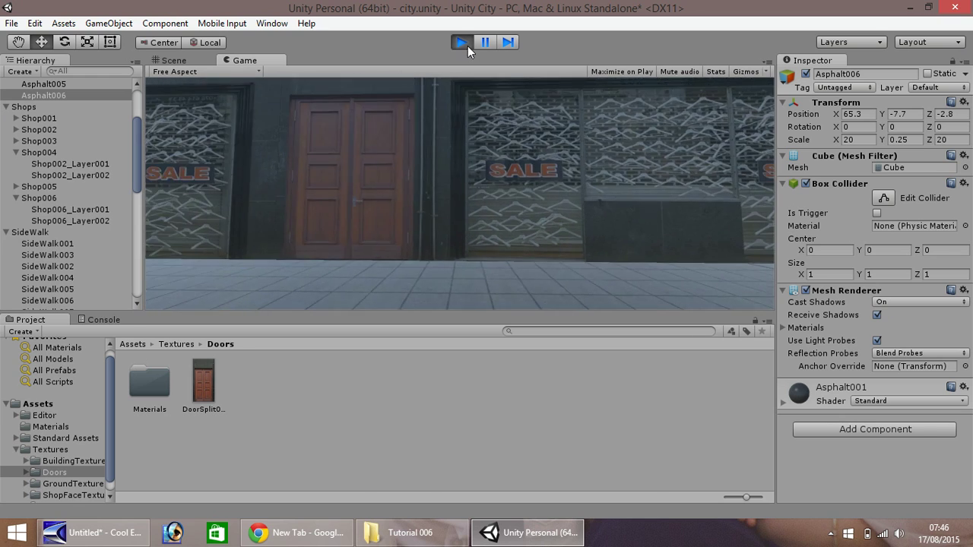
pyautogui.click(463, 43)
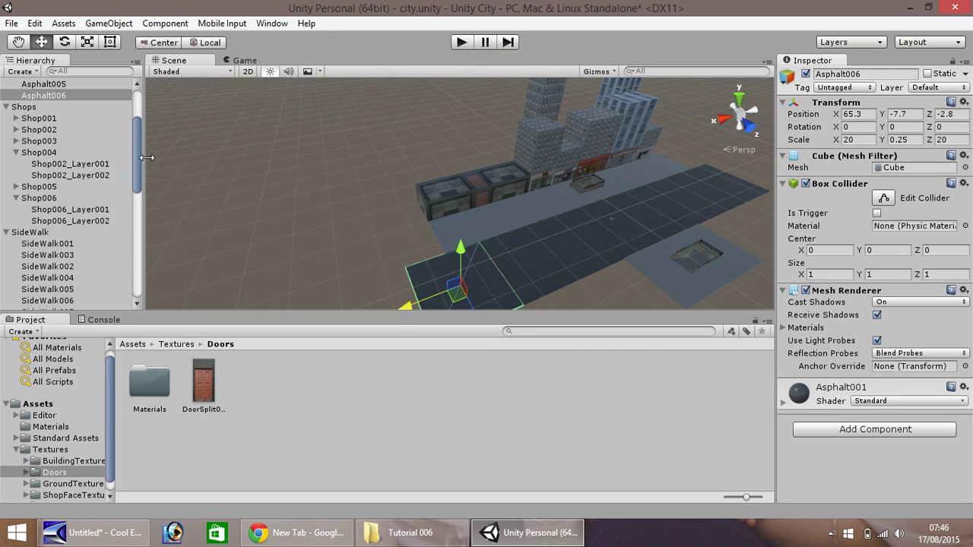
# Collapse the Shops and SideWalk groups in the object hierarchy
pyautogui.scroll(3, 137, 162)
pyautogui.click(6, 110)
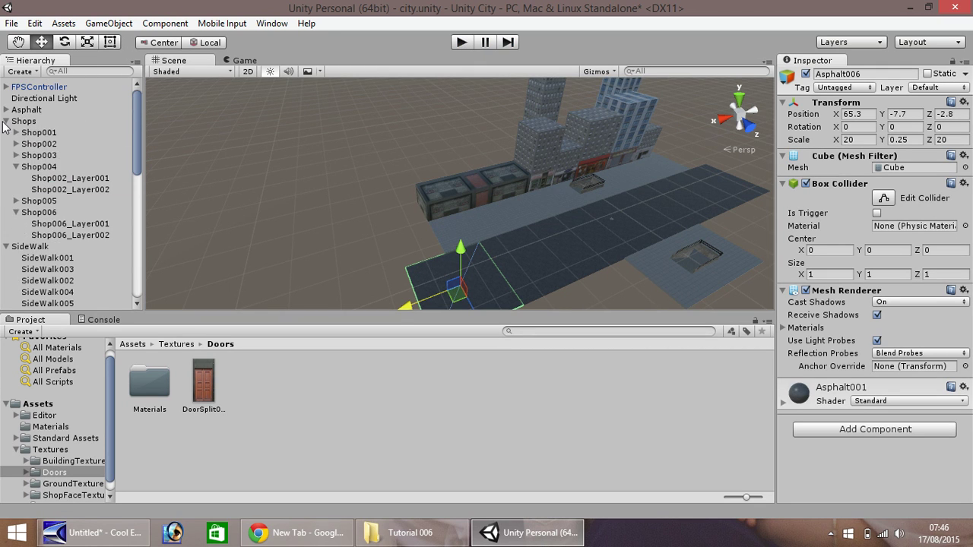
pyautogui.click(6, 121)
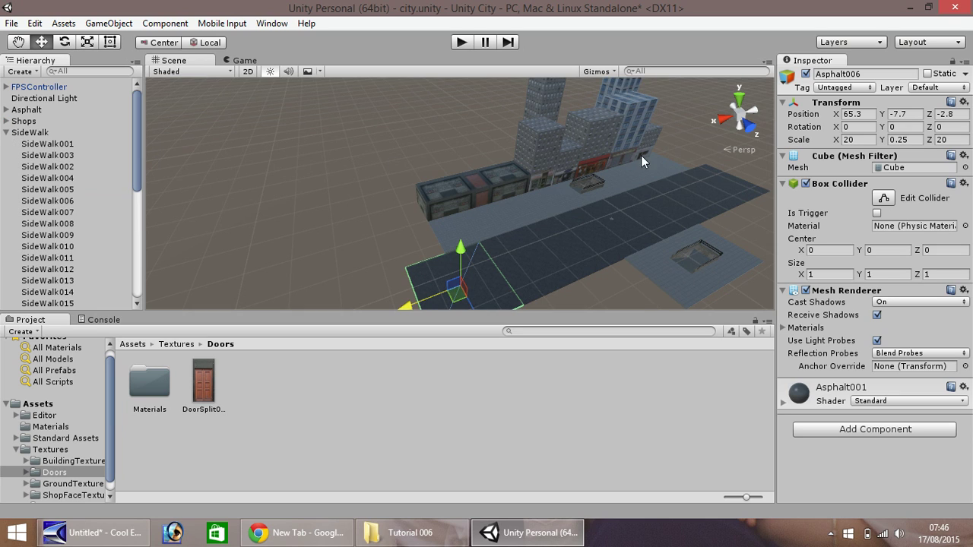
pyautogui.click(6, 132)
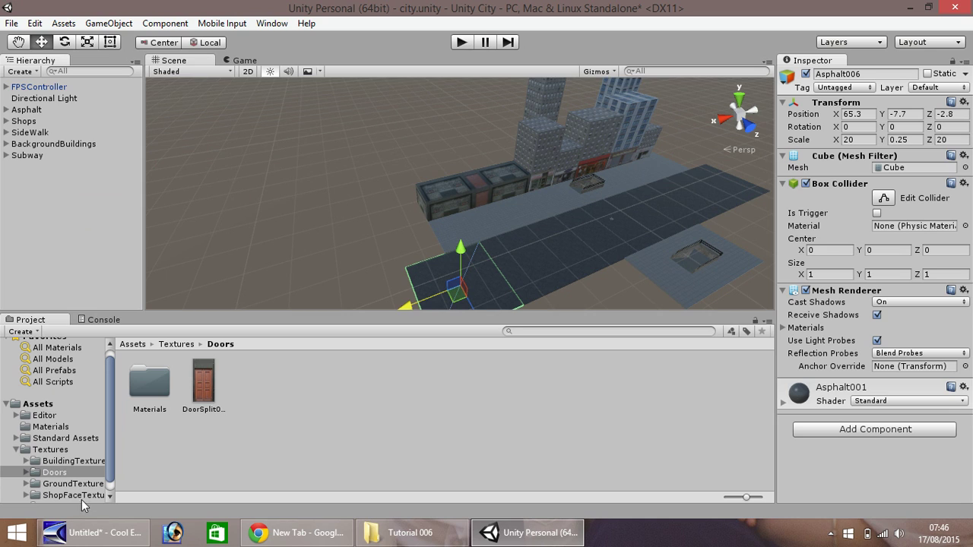
# Open the BuildingTextures folder in the project's Textures assets
pyautogui.scroll(-1, 102, 483)
pyautogui.click(40, 484)
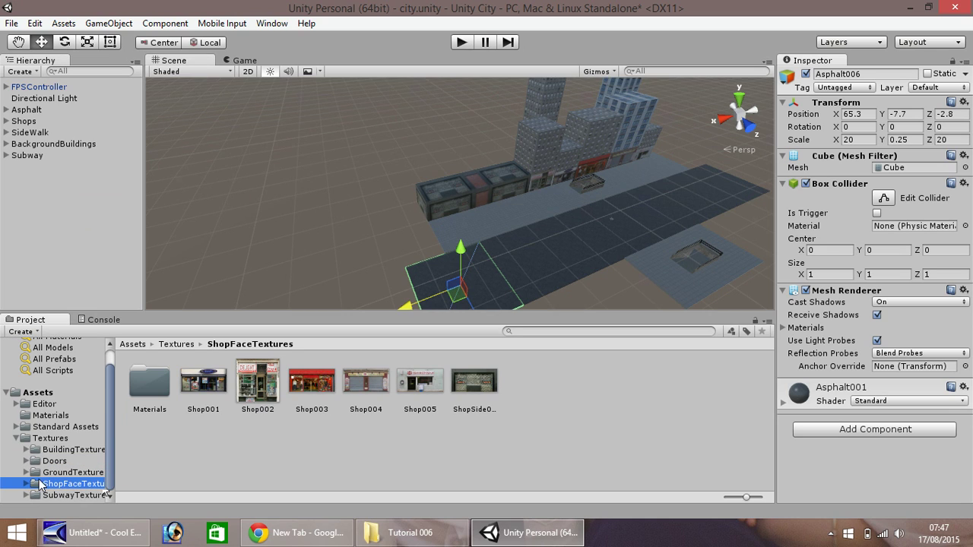
pyautogui.click(68, 450)
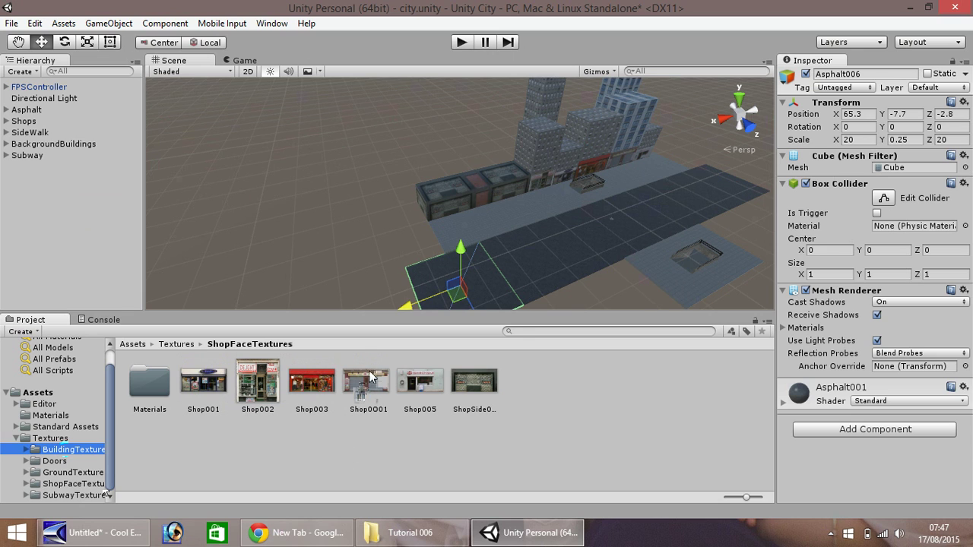
# Duplicate Shop005 with its upper layer and move the copy to X -46.7, beyond the opposite end of the row
pyautogui.click(18, 42)
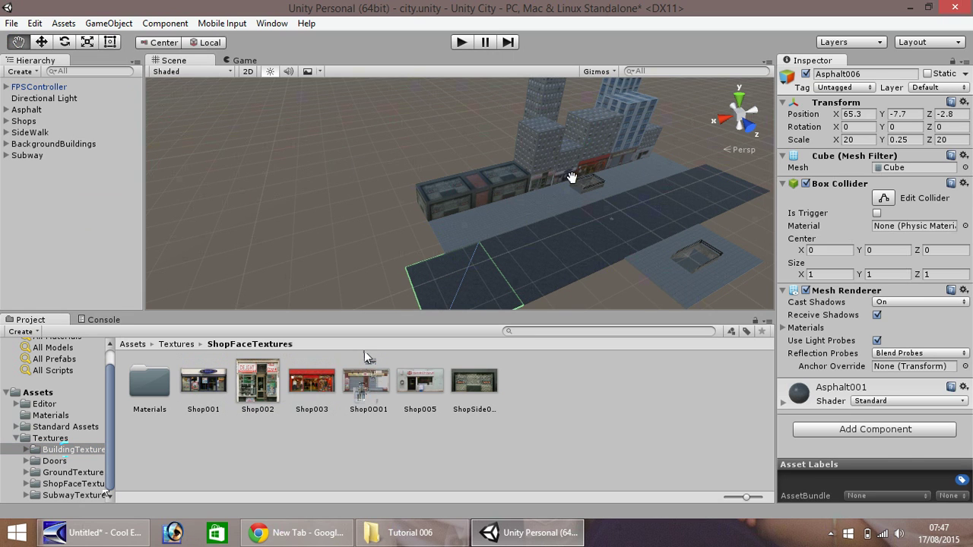
pyautogui.moveTo(631, 201); pyautogui.dragTo(403, 280)
pyautogui.scroll(10, 412, 230)
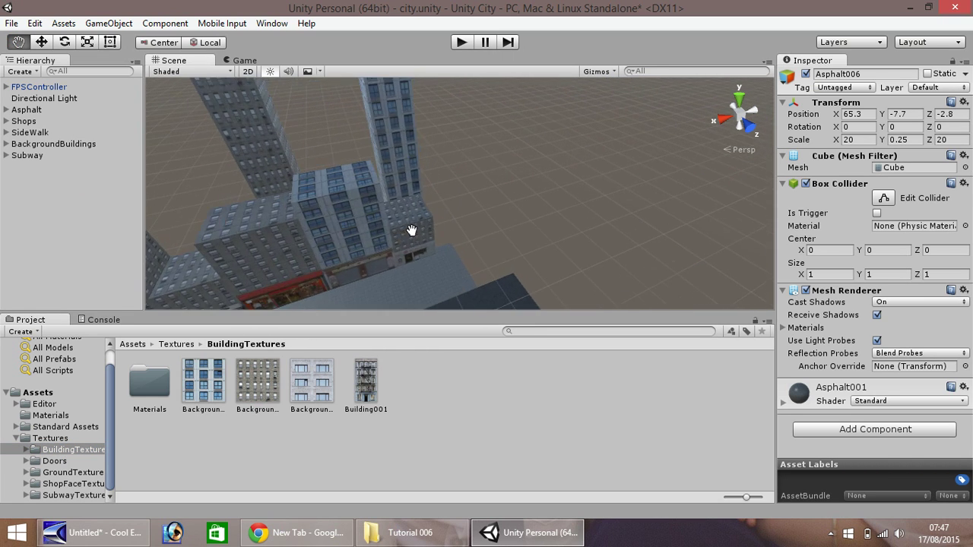
pyautogui.moveTo(409, 244); pyautogui.dragTo(357, 144)
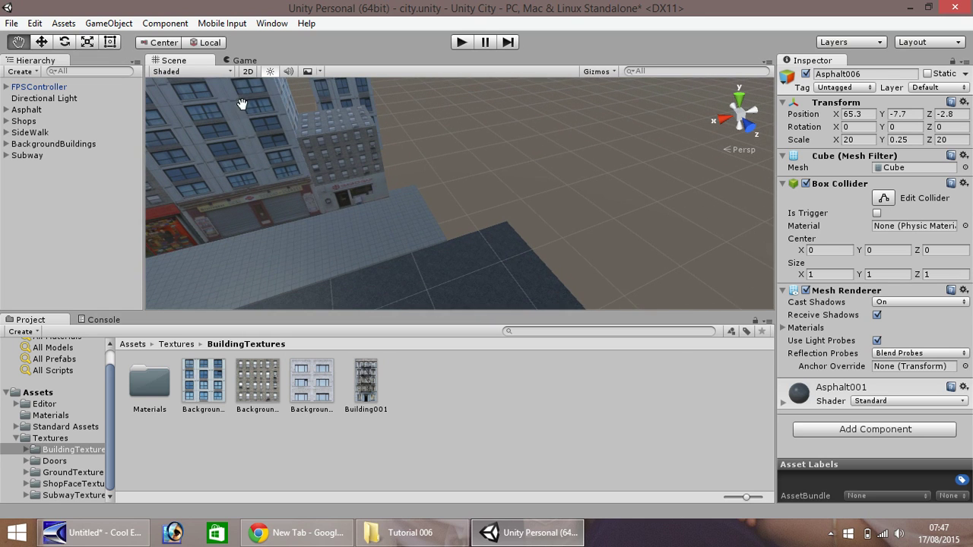
pyautogui.click(42, 44)
pyautogui.click(361, 200)
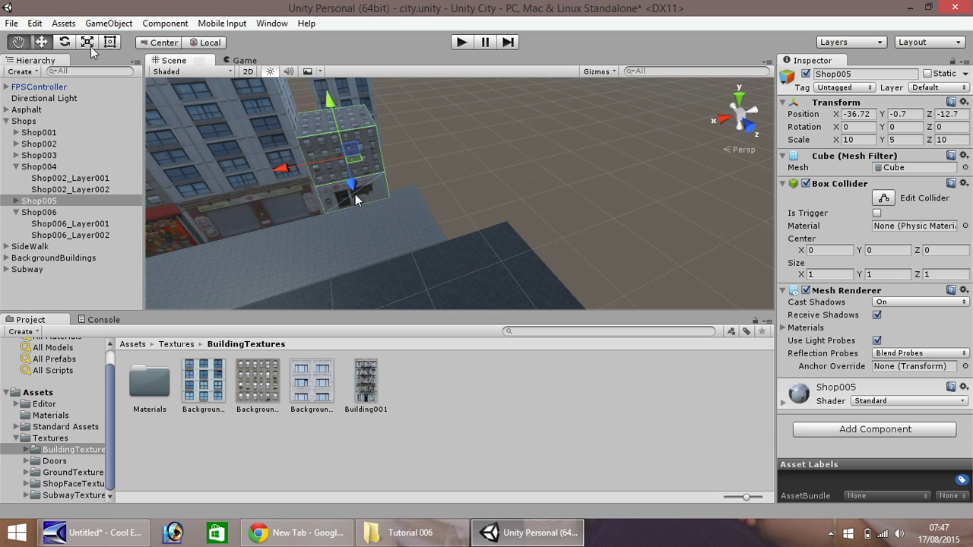
pyautogui.hotkey('ctrl', 'd')
pyautogui.moveTo(281, 169); pyautogui.dragTo(349, 171)
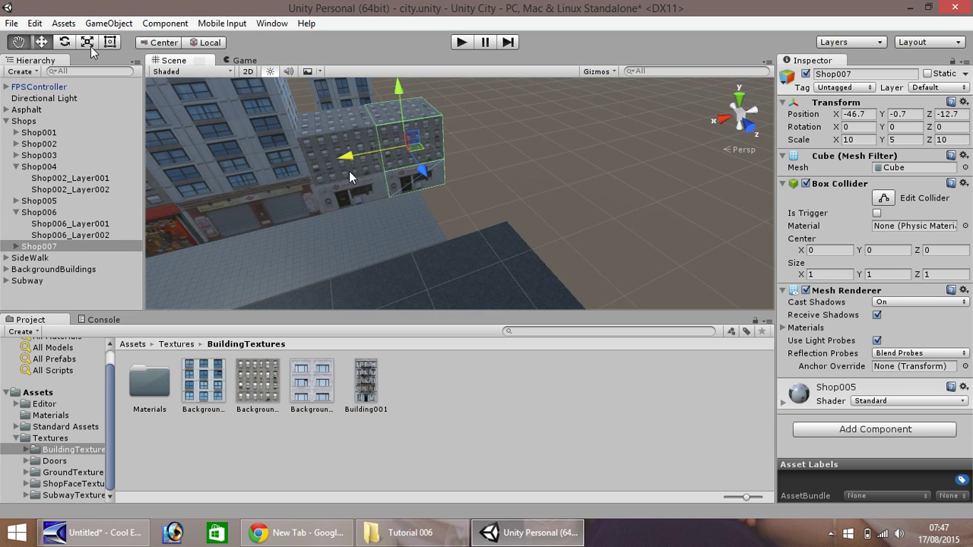
# Delete the upper layer of the Shop005 copy and apply the Building001 texture to the remaining block
pyautogui.click(427, 134)
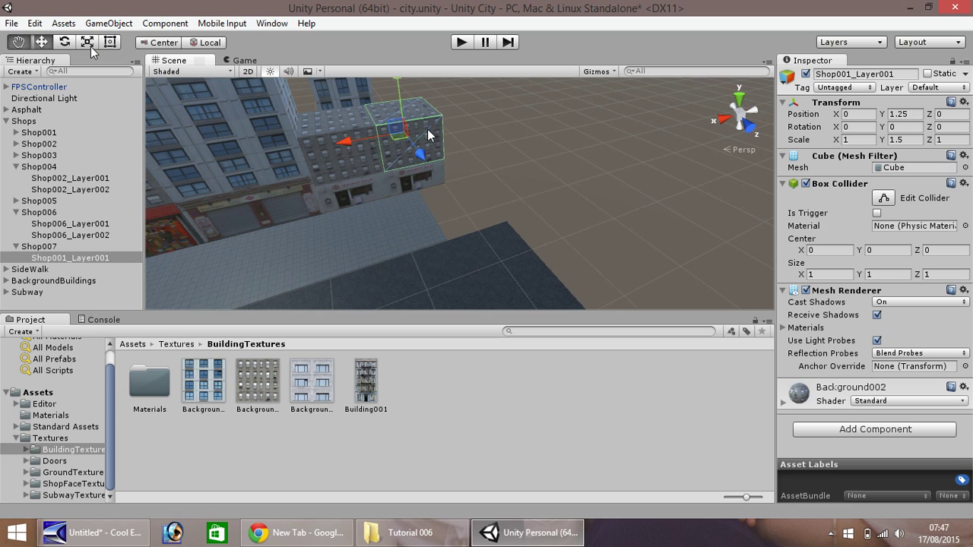
pyautogui.press('Delete')
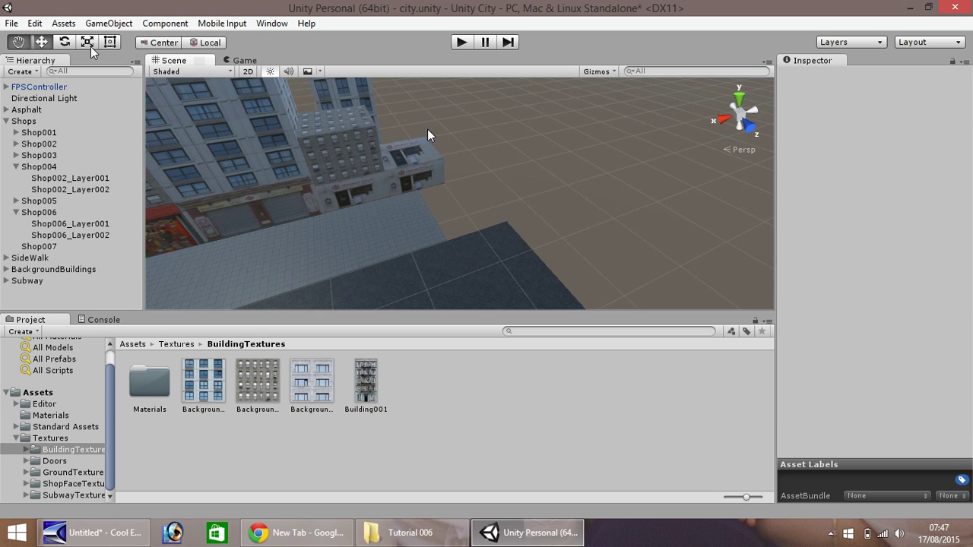
pyautogui.click(368, 384)
pyautogui.moveTo(369, 384); pyautogui.dragTo(423, 182)
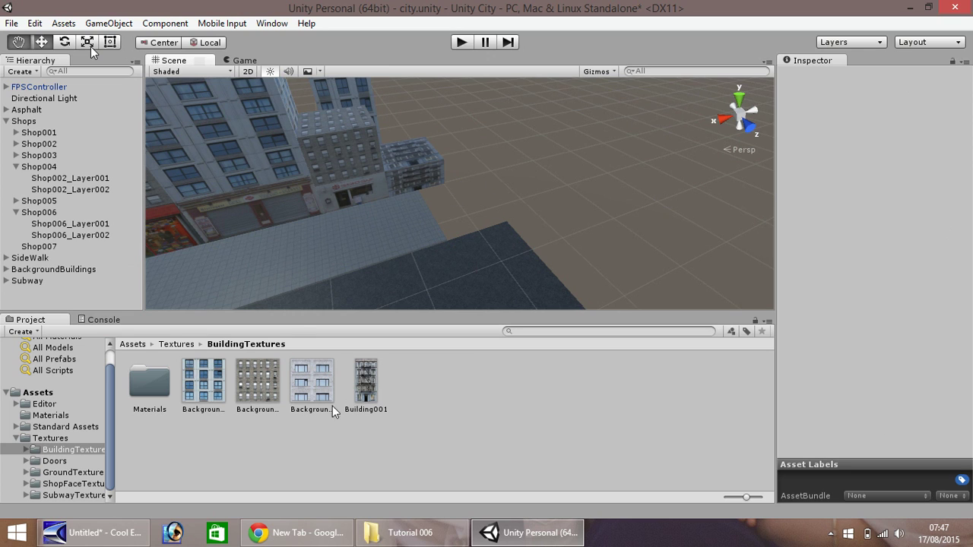
pyautogui.click(371, 367)
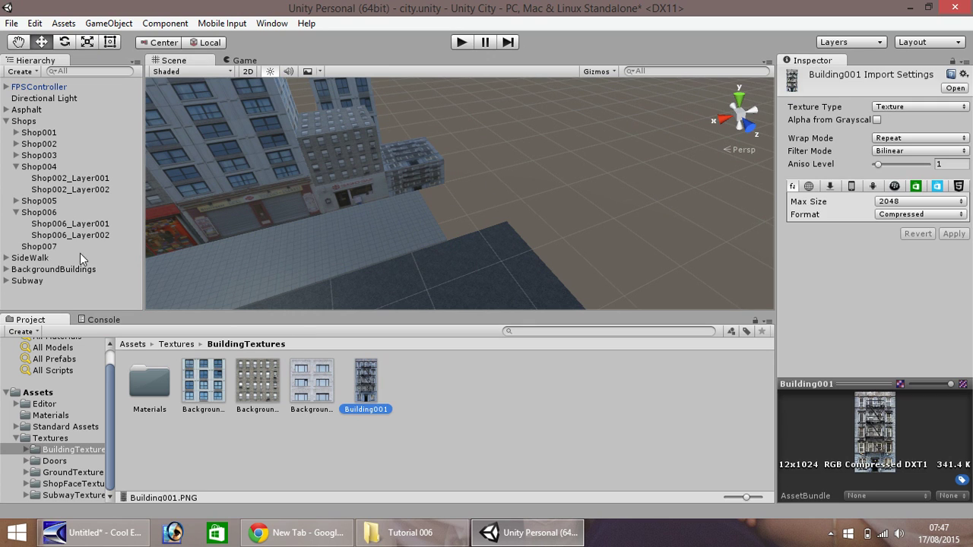
# Set the Y scale of Shop007 to 15 and raise the block to Y 4.3
pyautogui.click(48, 247)
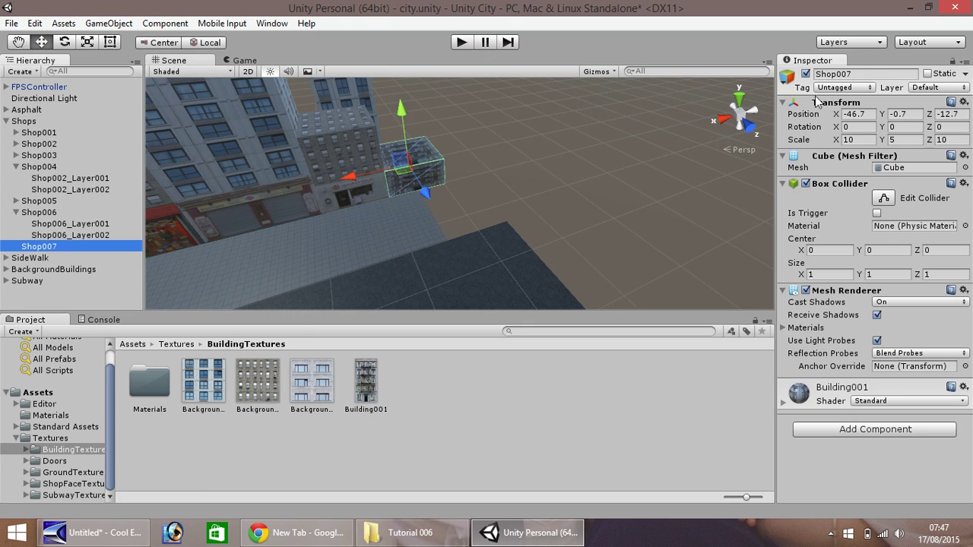
pyautogui.click(899, 139)
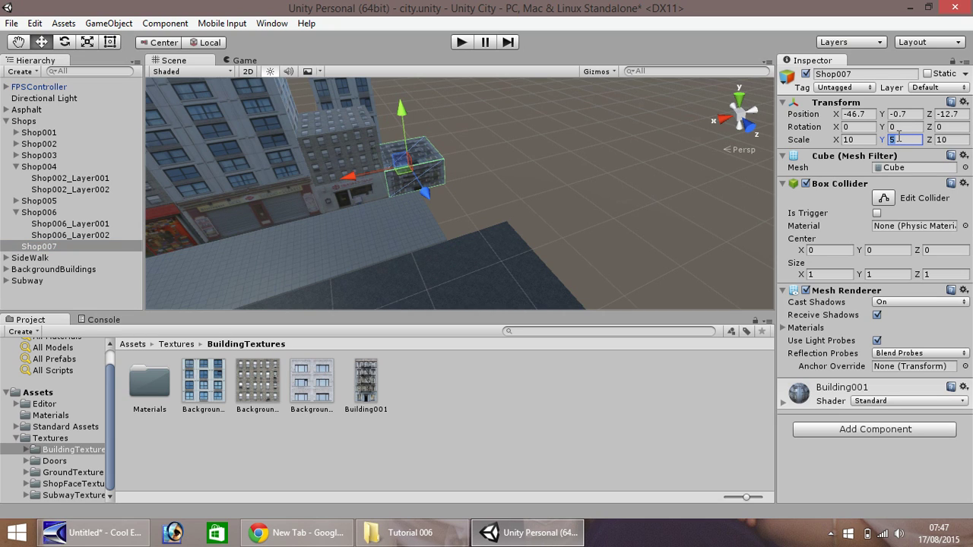
pyautogui.write('15')
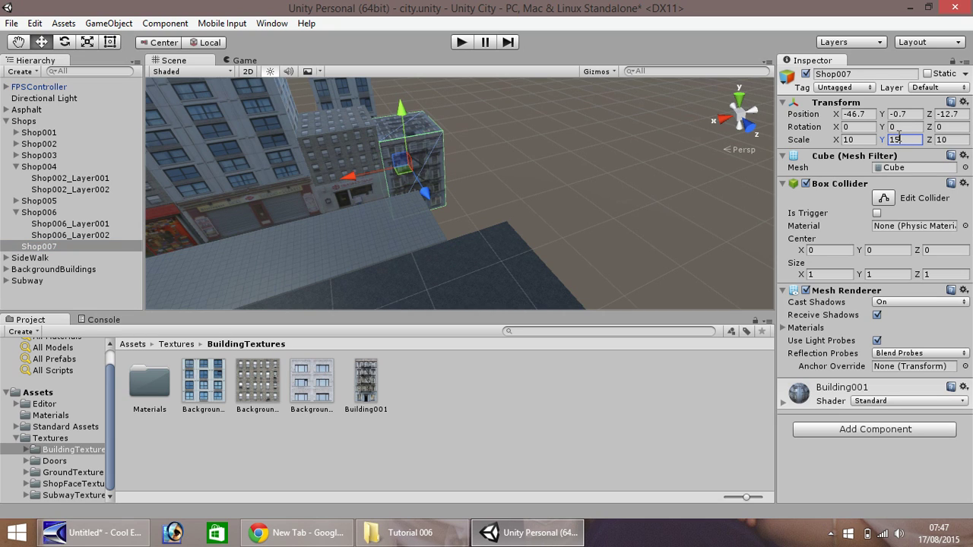
pyautogui.moveTo(406, 110); pyautogui.dragTo(398, 93)
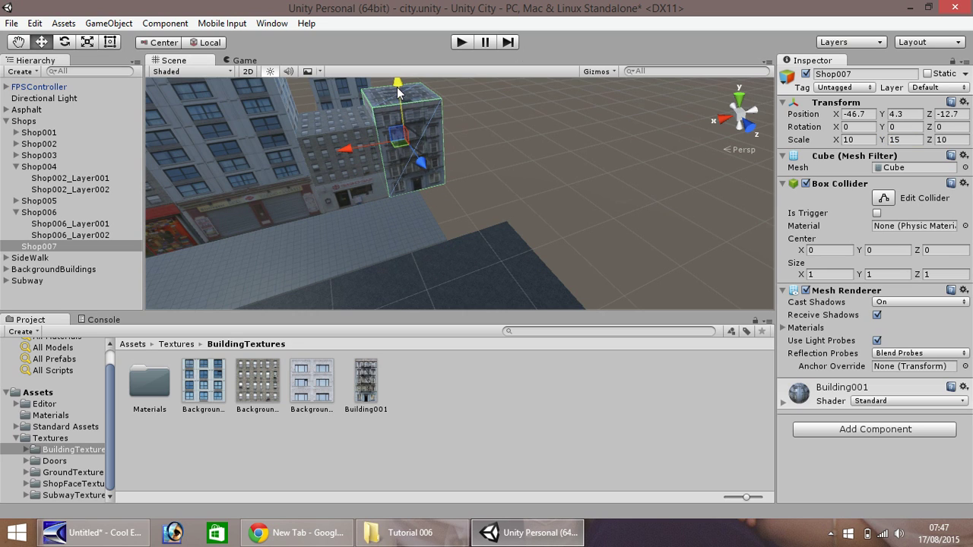
# Increase the height of the Building001-textured block to Y scale 20
pyautogui.click(910, 140)
pyautogui.write('25')
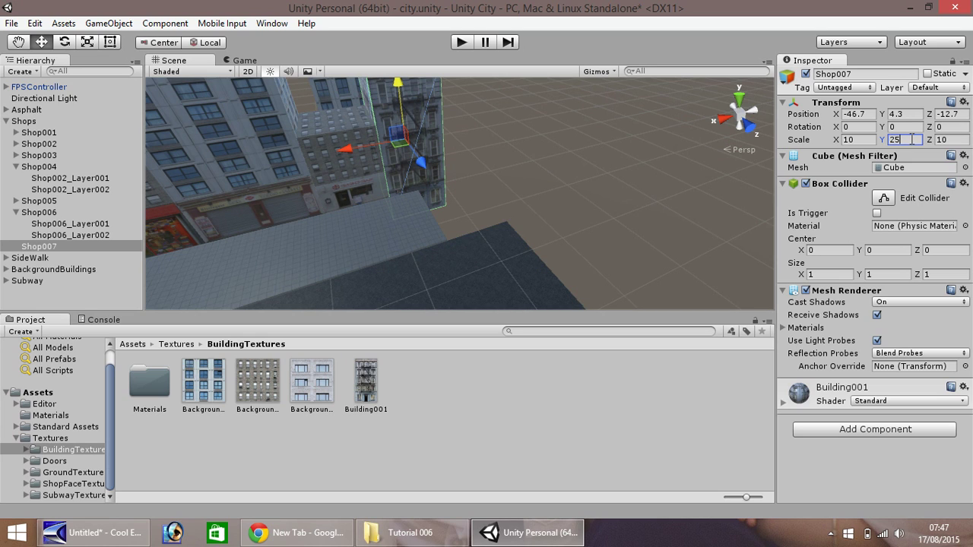
pyautogui.press('BackSpace')
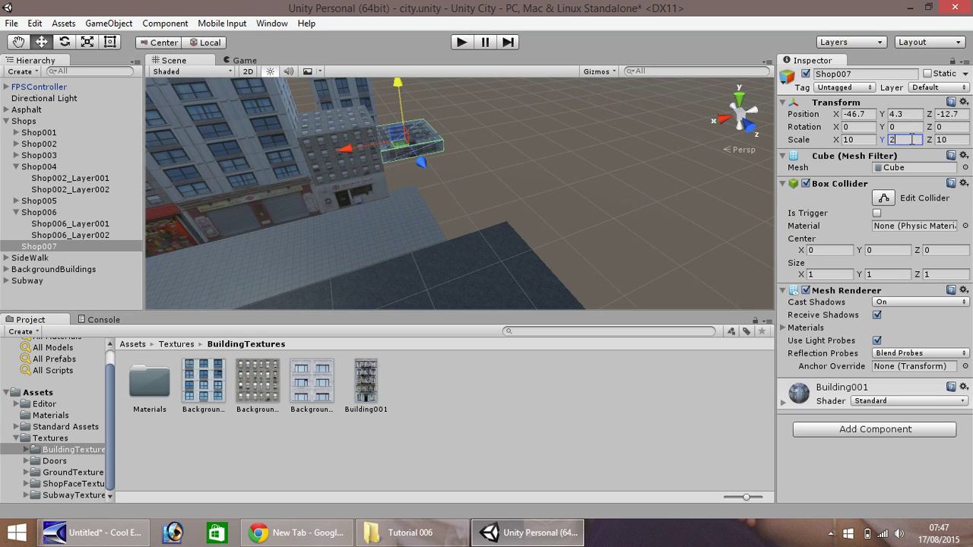
pyautogui.write('0')
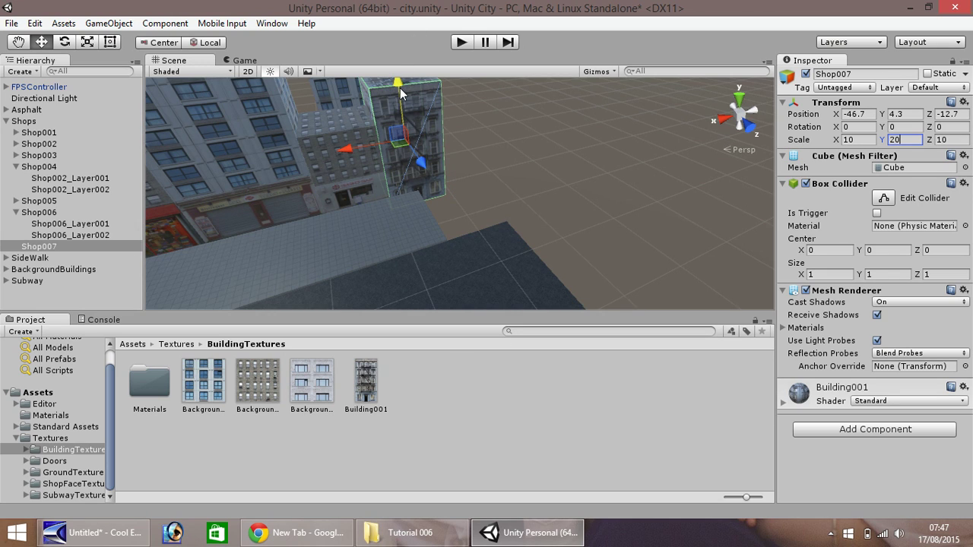
# Raise the Shop007 block to Y 6.3
pyautogui.moveTo(400, 88); pyautogui.dragTo(398, 75)
pyautogui.click(18, 42)
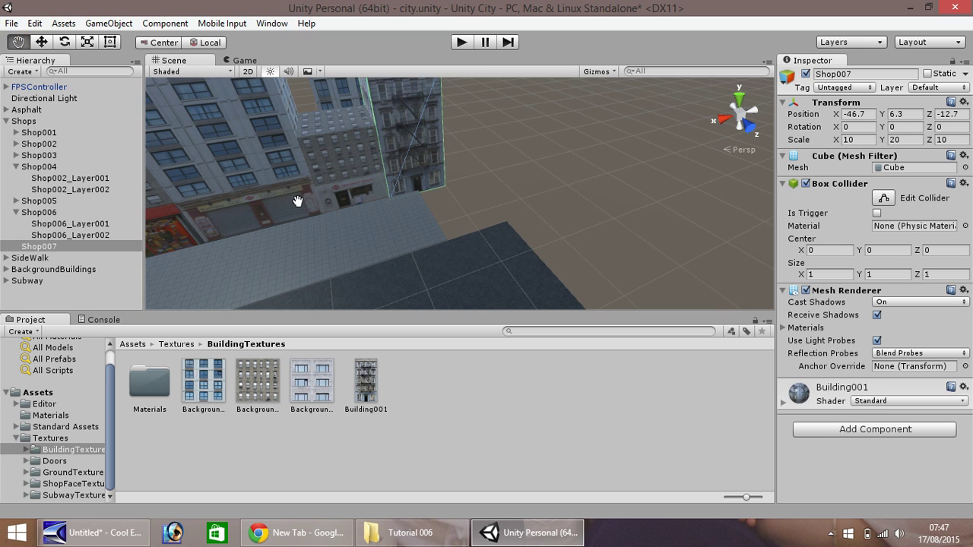
pyautogui.moveTo(299, 206); pyautogui.dragTo(426, 239)
# Set the snap increments for Move X, Move Y and Move Z to 0.5
pyautogui.click(35, 24)
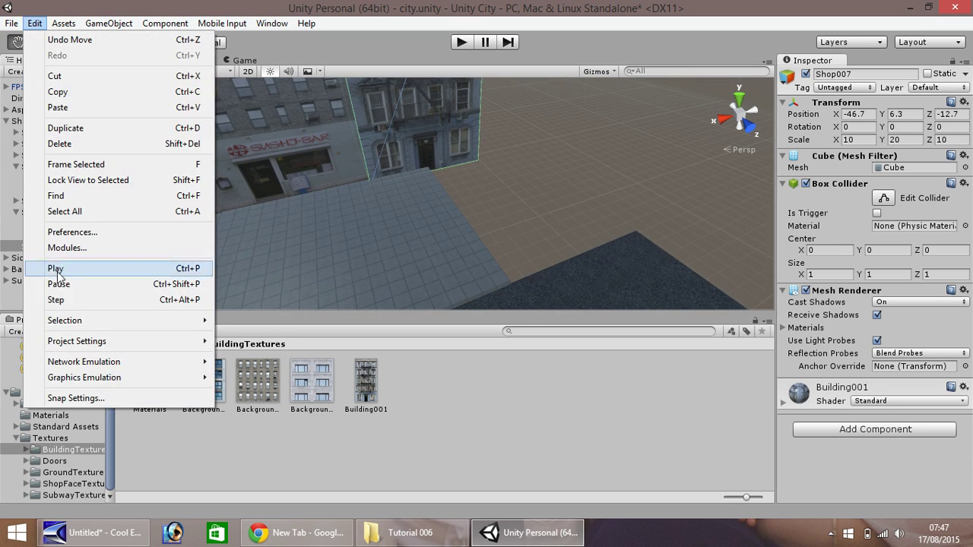
pyautogui.click(80, 401)
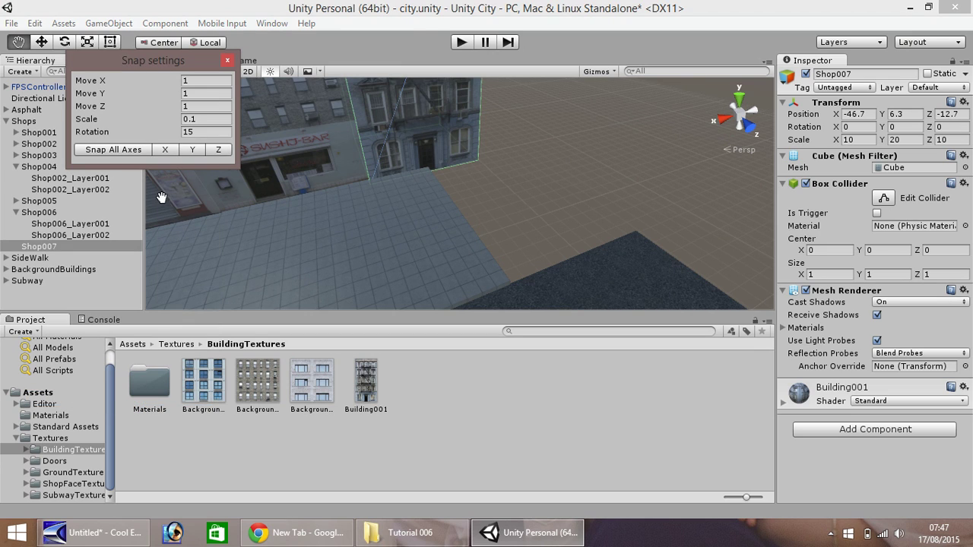
pyautogui.click(208, 80)
pyautogui.write('.5')
pyautogui.press('Tab')
pyautogui.write('.5')
pyautogui.press('Tab')
pyautogui.click(228, 61)
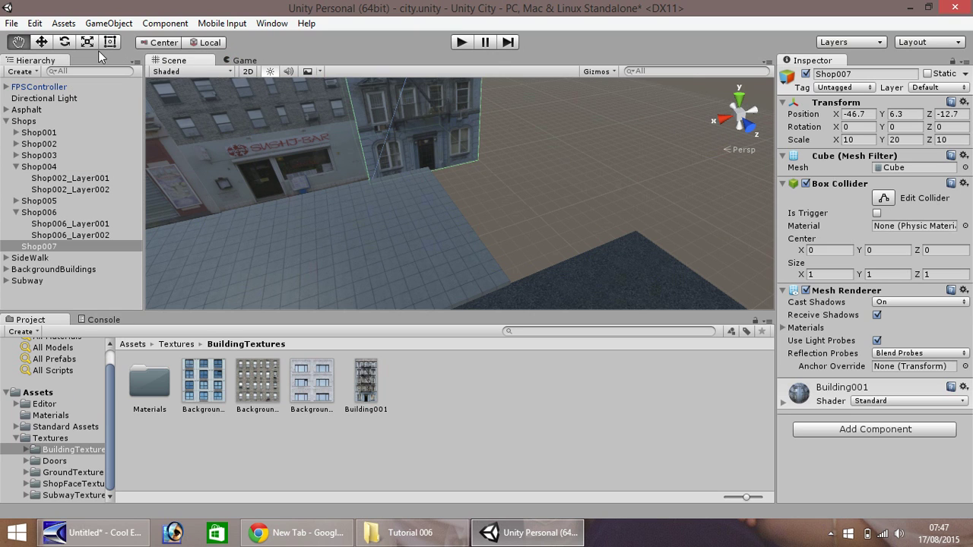
# Raise the Shop007 block by one snap increment to Y 6.8
pyautogui.click(42, 47)
pyautogui.click(416, 114)
pyautogui.scroll(-5, 416, 114)
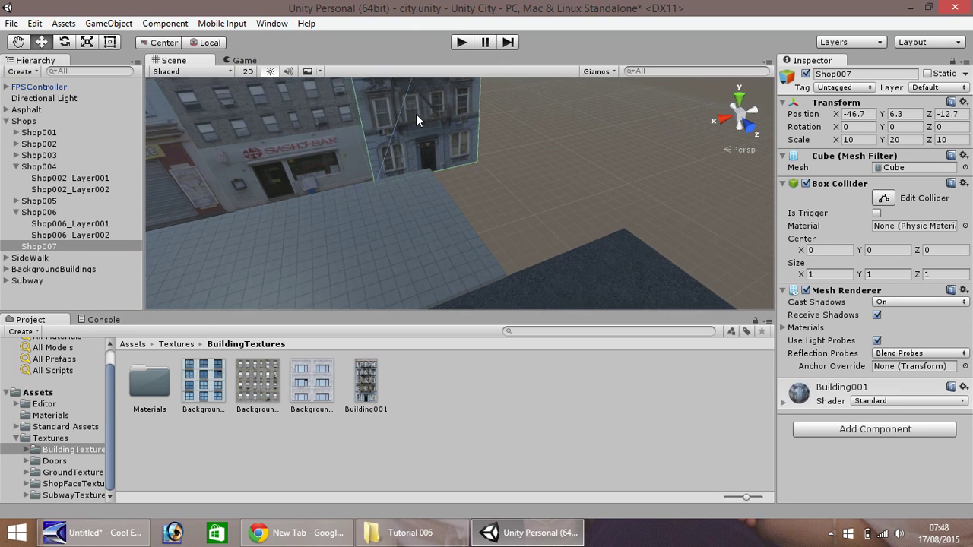
pyautogui.scroll(-4, 420, 109)
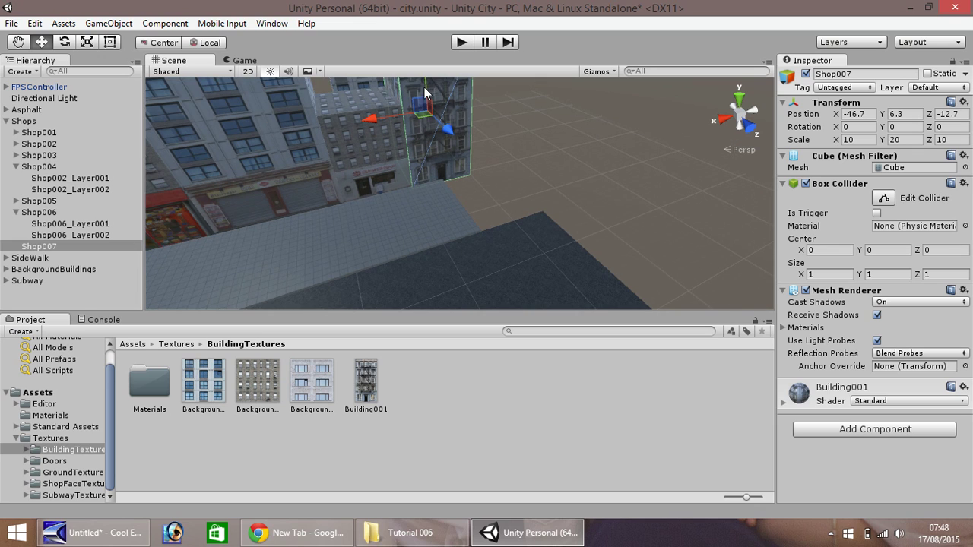
pyautogui.moveTo(425, 84); pyautogui.dragTo(426, 82)
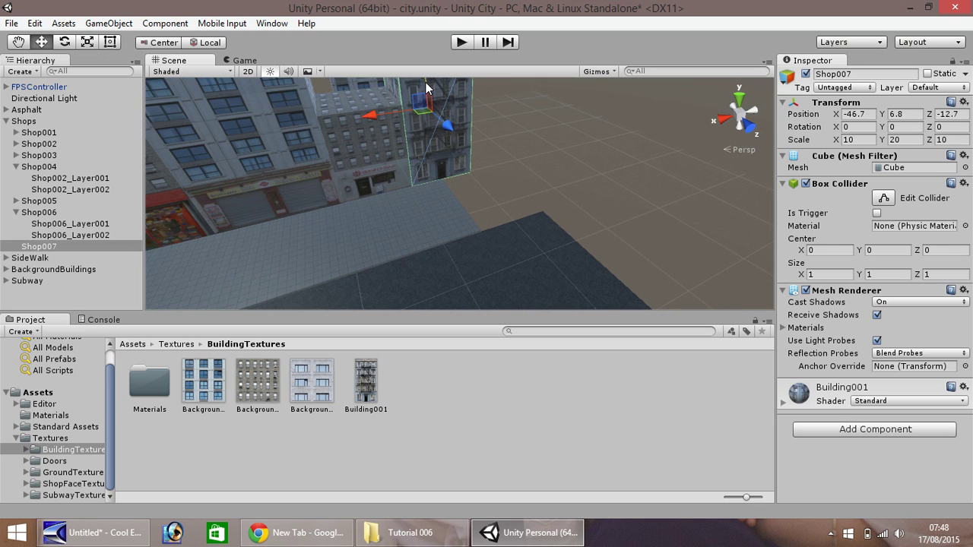
# Restore the snap increments for Move X, Move Y and Move Z to 1
pyautogui.click(35, 23)
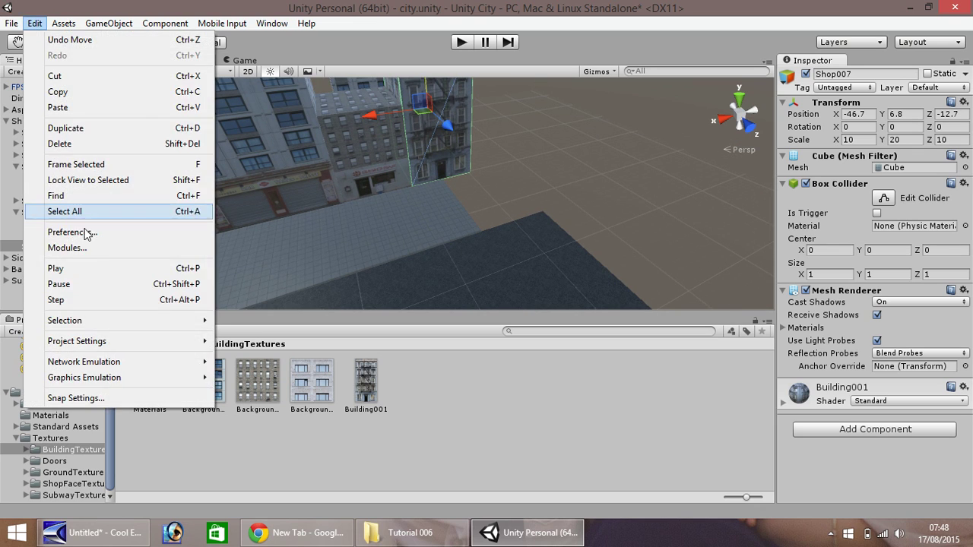
pyautogui.click(76, 397)
pyautogui.click(187, 82)
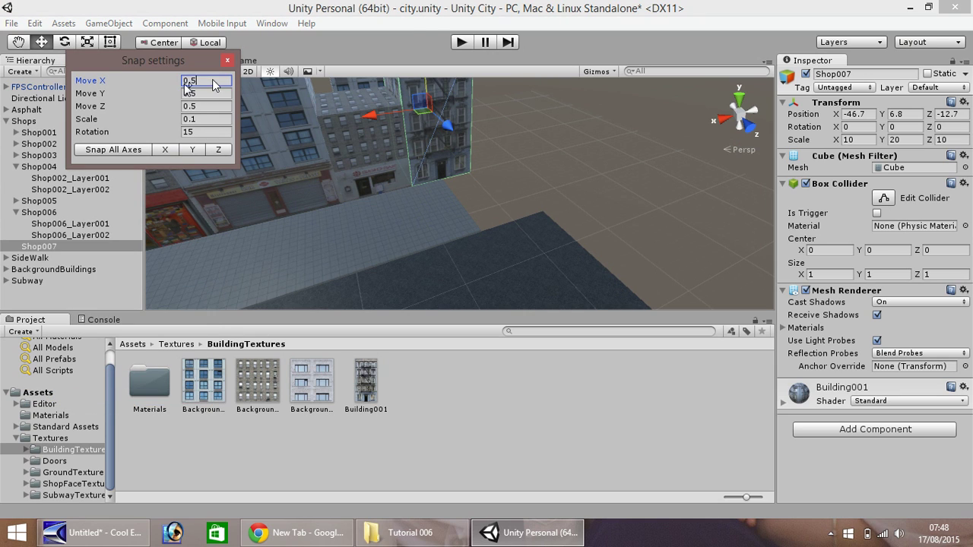
pyautogui.write('1')
pyautogui.press('Tab')
pyautogui.write('1')
pyautogui.press('Tab')
pyautogui.write('1')
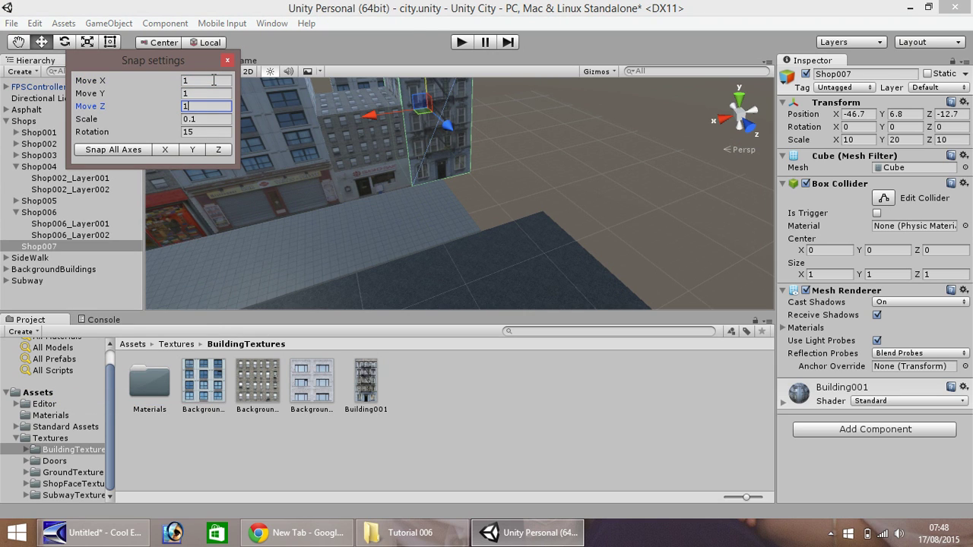
pyautogui.click(227, 60)
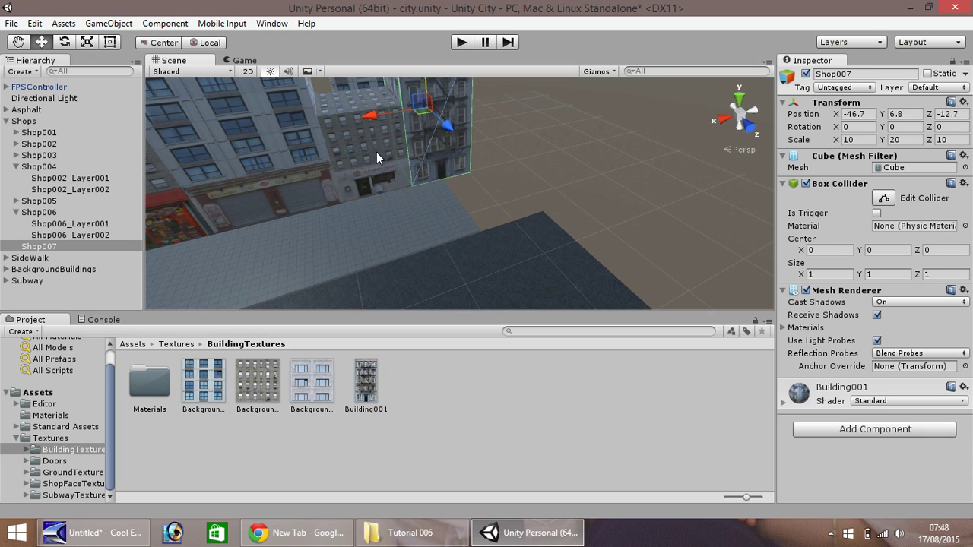
# Duplicate the end row of sidewalk tiles in front of Shop007 and move the copies to X -51.8, extending the pavement
pyautogui.click(458, 222)
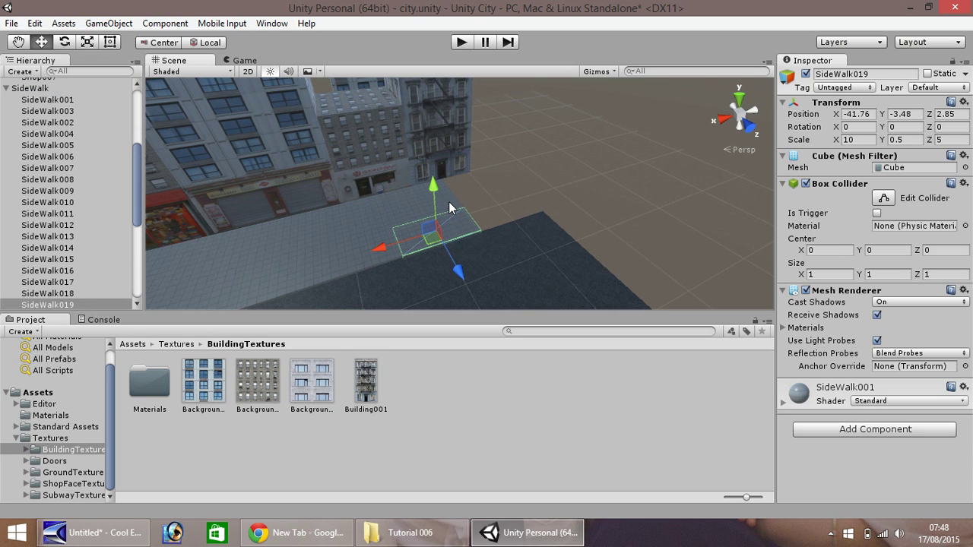
pyautogui.keyDown('shift'); pyautogui.click(433, 196); pyautogui.keyUp('shift')
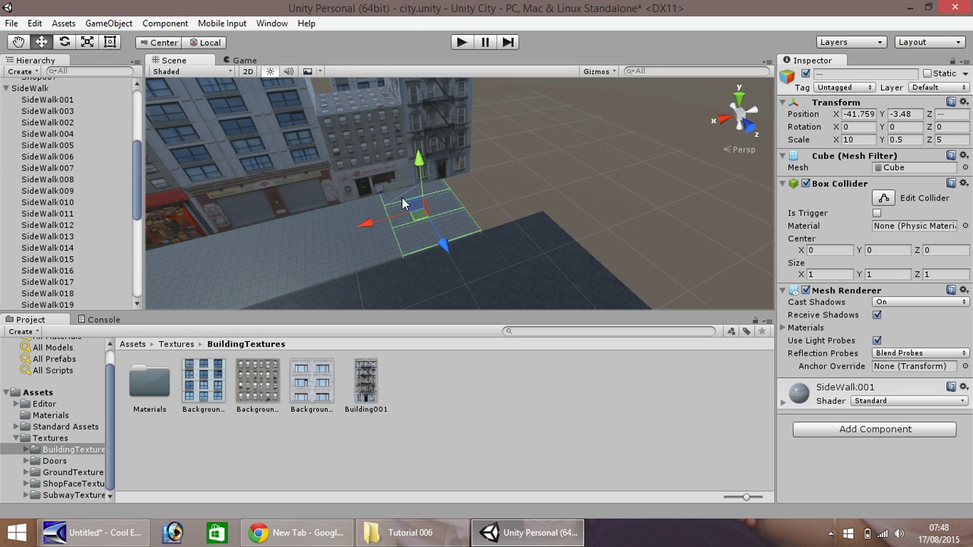
pyautogui.moveTo(368, 224); pyautogui.dragTo(436, 213)
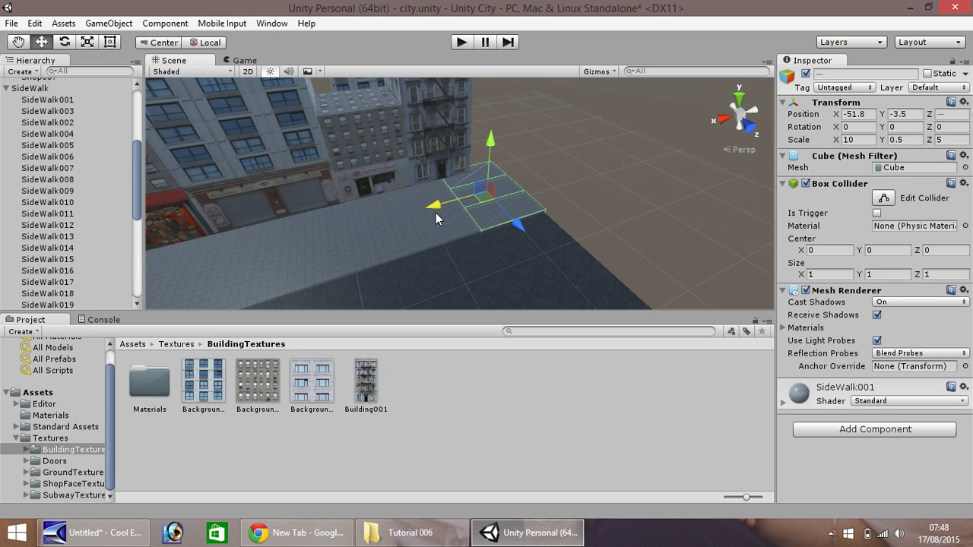
# Duplicate BackTower001 and move the copy to X 37, placing it behind the shops at the far end of the row
pyautogui.click(18, 42)
pyautogui.scroll(-5, 254, 159)
pyautogui.scroll(-3, 258, 163)
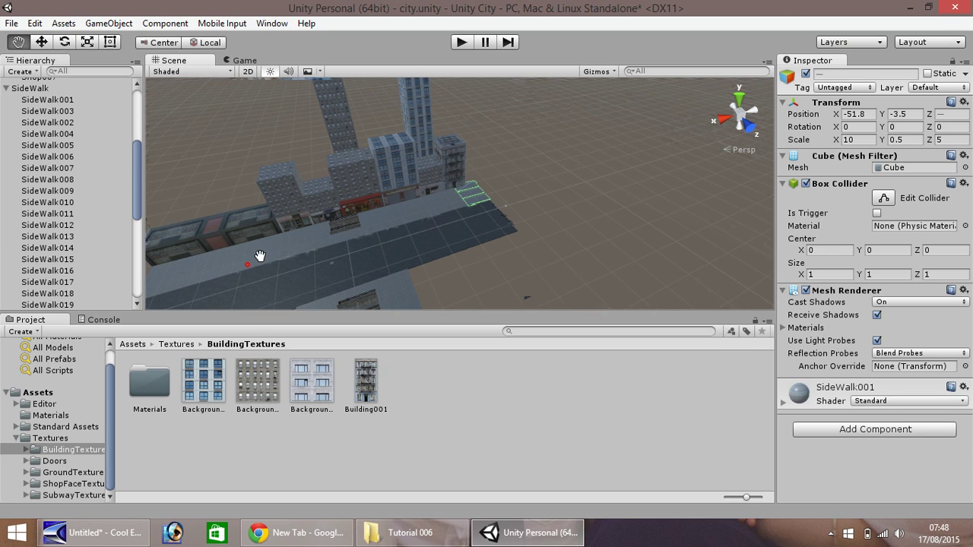
pyautogui.scroll(-3, 258, 251)
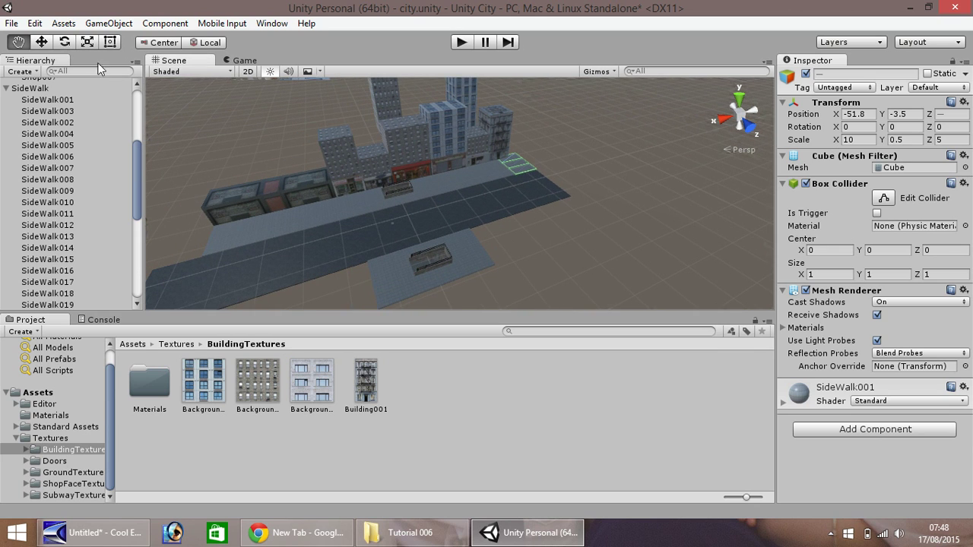
pyautogui.click(42, 44)
pyautogui.click(18, 45)
pyautogui.moveTo(267, 143); pyautogui.dragTo(269, 229)
pyautogui.click(41, 42)
pyautogui.click(396, 205)
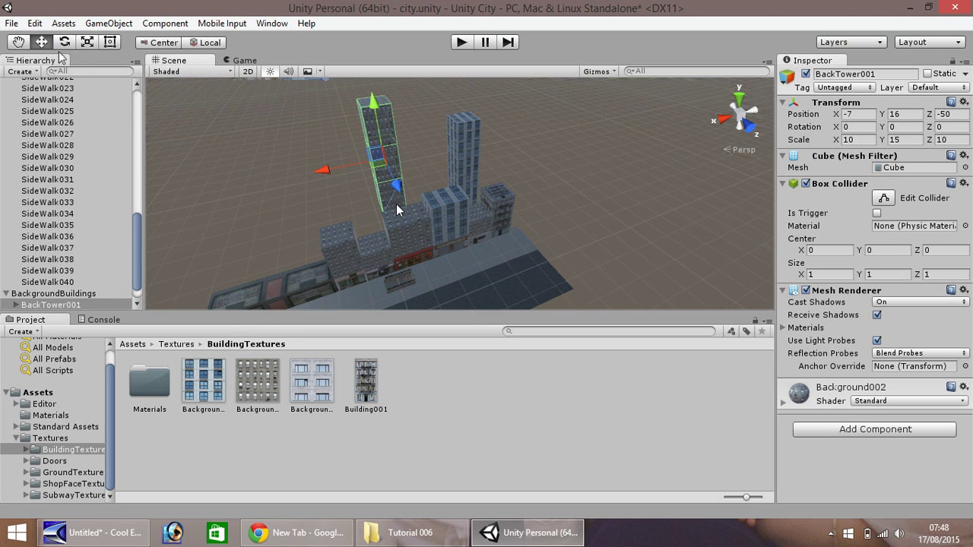
pyautogui.hotkey('ctrl', 'd')
pyautogui.moveTo(332, 166); pyautogui.dragTo(218, 177)
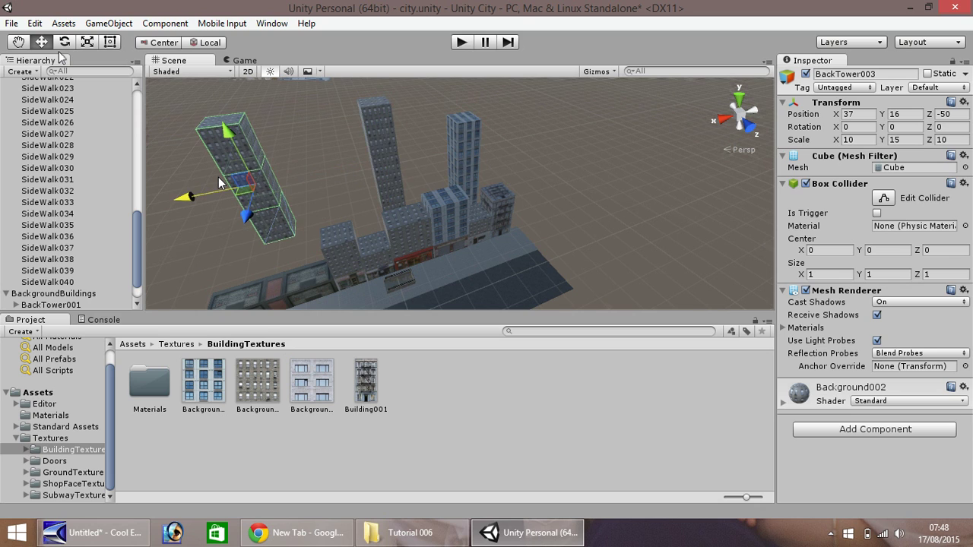
pyautogui.moveTo(250, 217)
pyautogui.mouseDown()
pyautogui.moveTo(235, 179)
pyautogui.moveTo(251, 202)
pyautogui.mouseUp()
# Apply the Background003 texture to all the stacked blocks of the new background tower
pyautogui.click(438, 450)
pyautogui.click(312, 382)
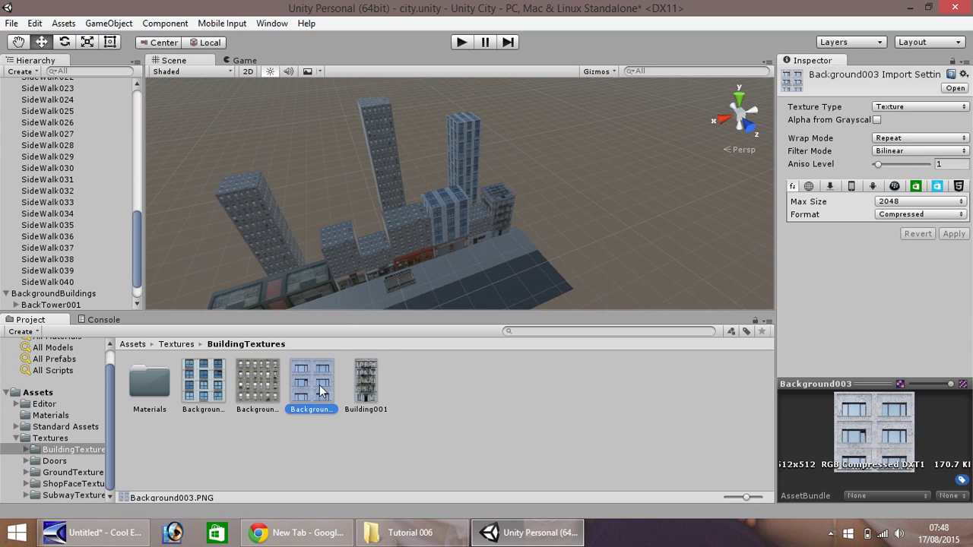
pyautogui.moveTo(315, 396); pyautogui.dragTo(279, 270)
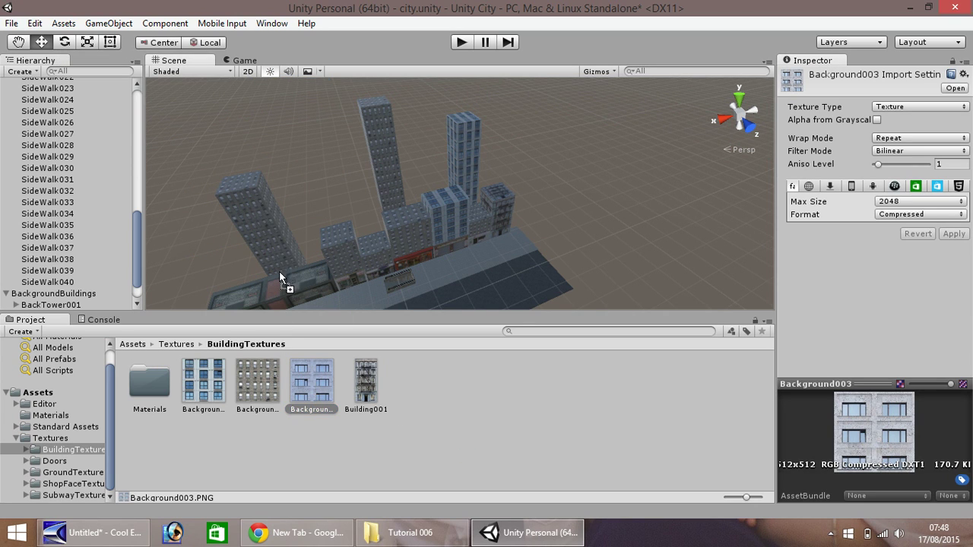
pyautogui.moveTo(325, 391); pyautogui.dragTo(271, 262)
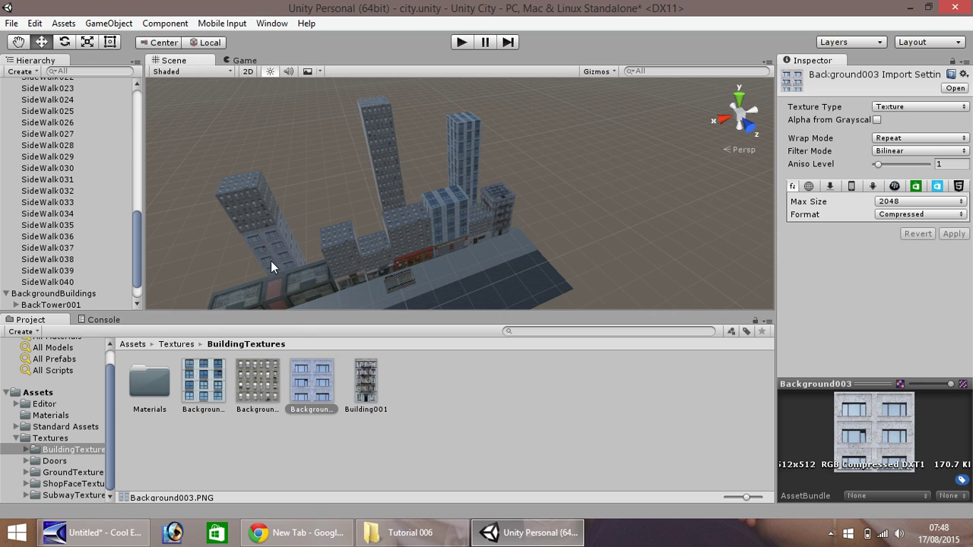
pyautogui.moveTo(254, 209); pyautogui.dragTo(254, 209)
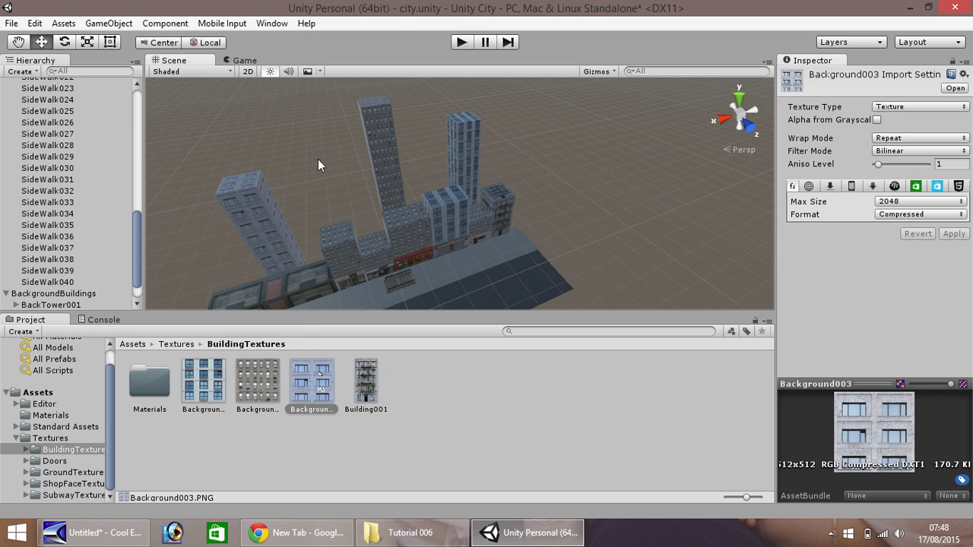
# Duplicate the whole BackTower002 and move the copy to X 17.5, Y 2.8, Z -49.5
pyautogui.click(470, 132)
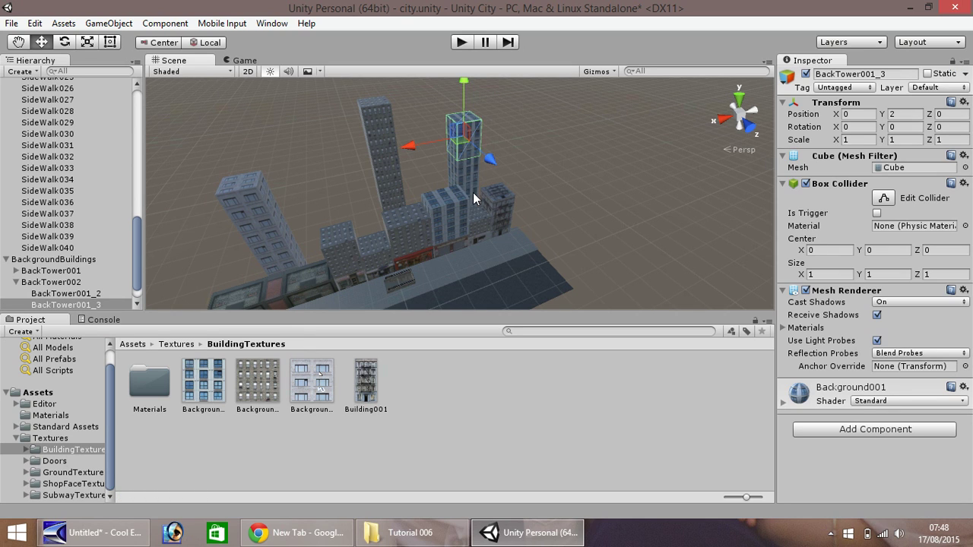
pyautogui.keyDown('shift'); pyautogui.click(467, 181); pyautogui.keyUp('shift')
pyautogui.hotkey('ctrl', 'd')
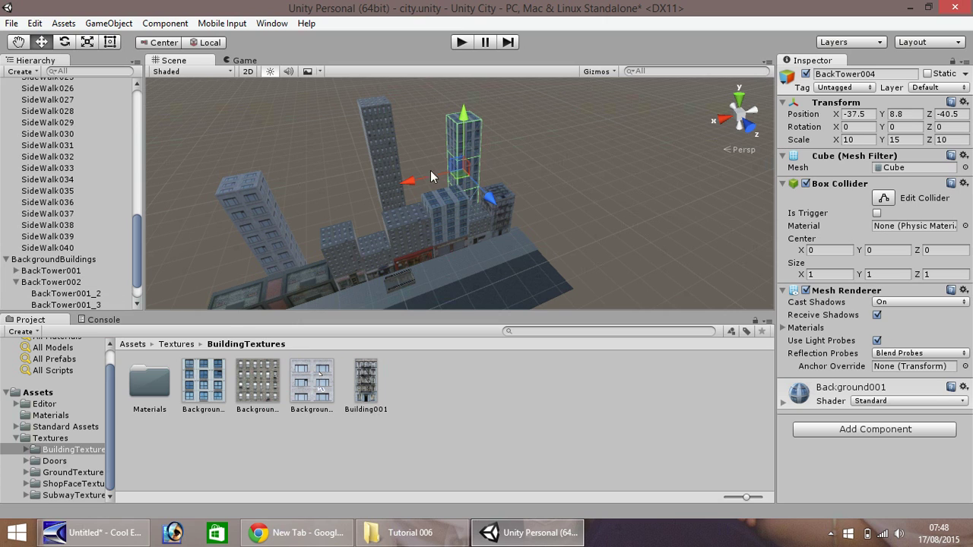
pyautogui.moveTo(414, 181); pyautogui.dragTo(310, 201)
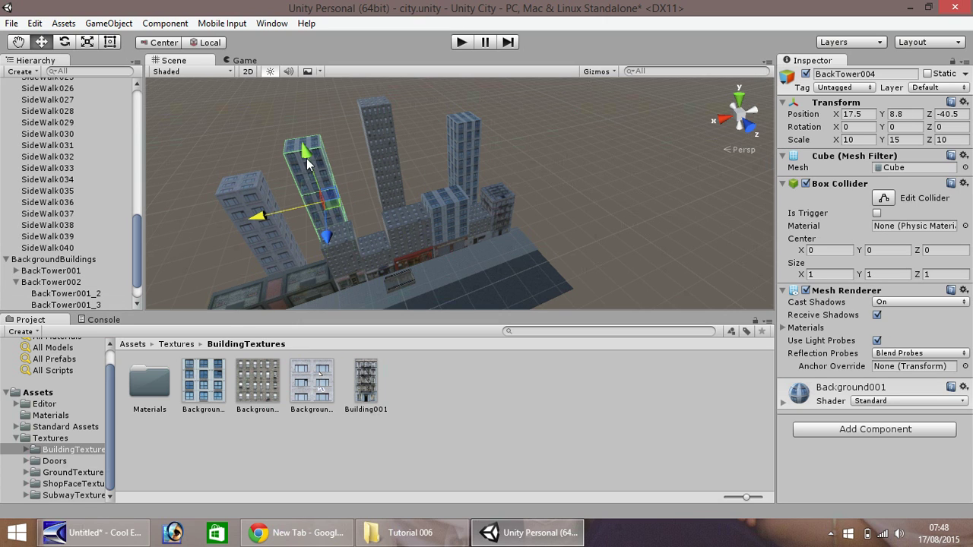
pyautogui.moveTo(306, 159); pyautogui.dragTo(311, 172)
pyautogui.moveTo(334, 247); pyautogui.dragTo(332, 239)
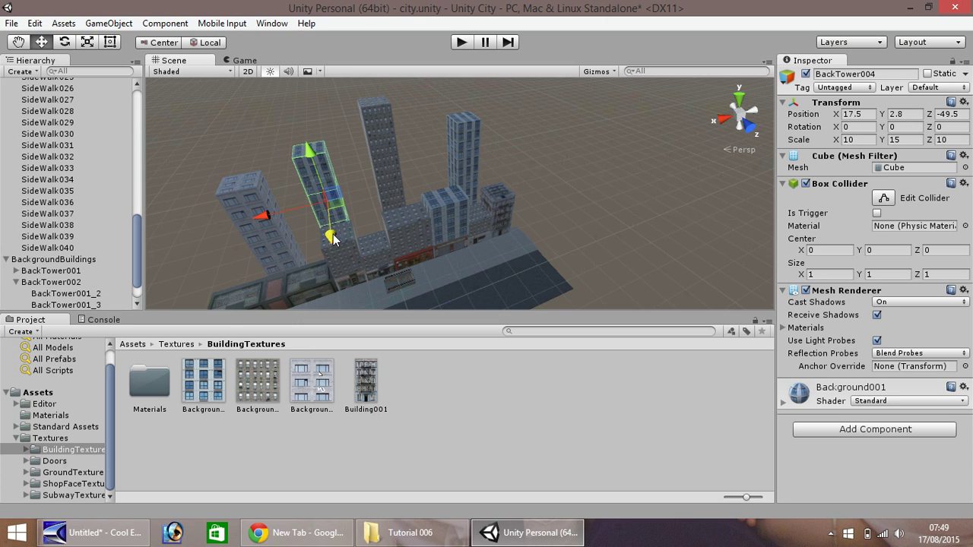
# Duplicate the whole BackTower001 again and move the copy to X 31, Z -66, behind the other new towers
pyautogui.click(385, 133)
pyautogui.click(387, 202)
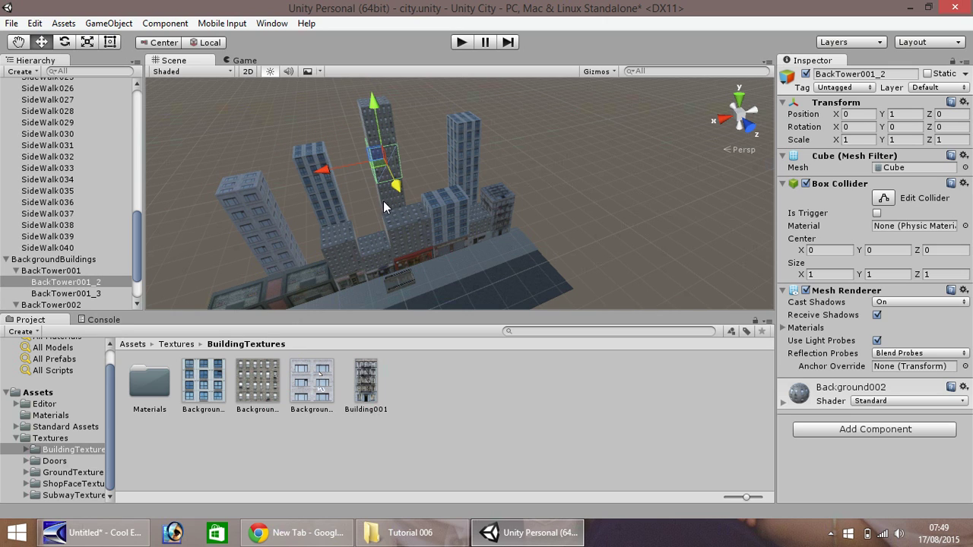
pyautogui.click(384, 203)
pyautogui.click(360, 212)
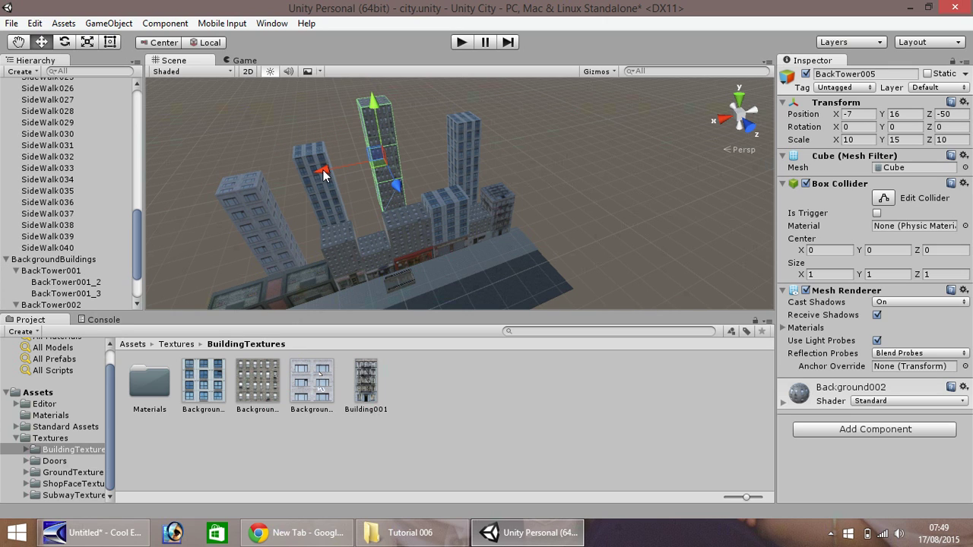
pyautogui.moveTo(323, 174); pyautogui.dragTo(272, 193)
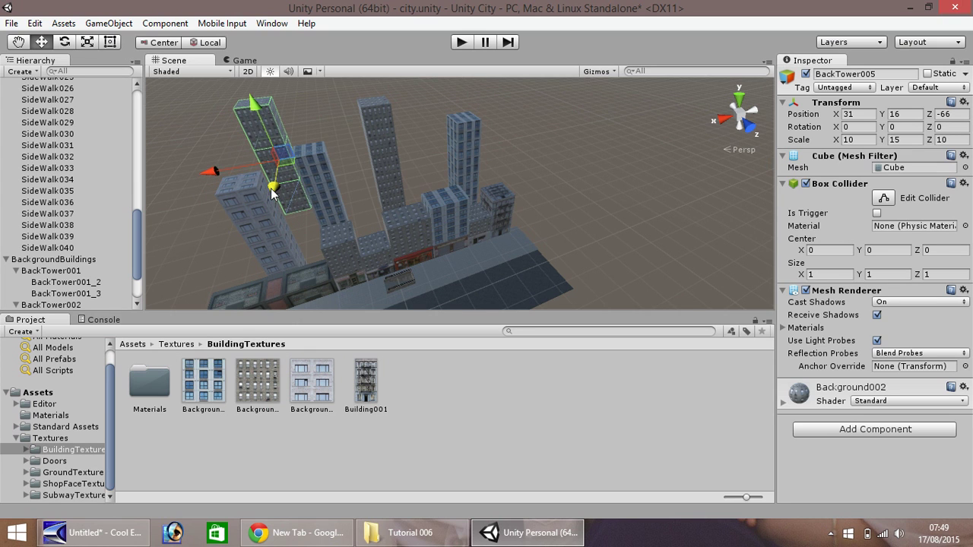
# Play the scene and walk along the street to inspect the shops and background towers
pyautogui.click(462, 42)
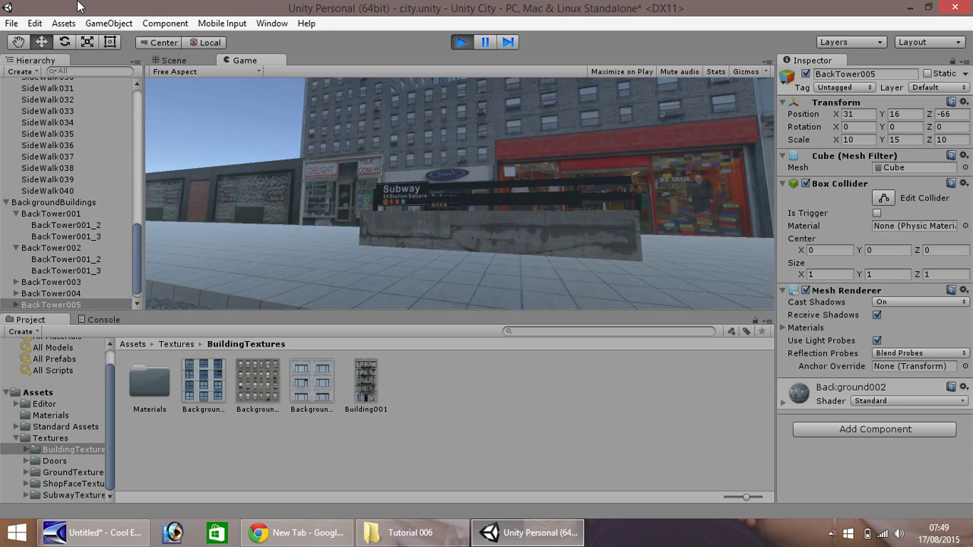
pyautogui.press('a')
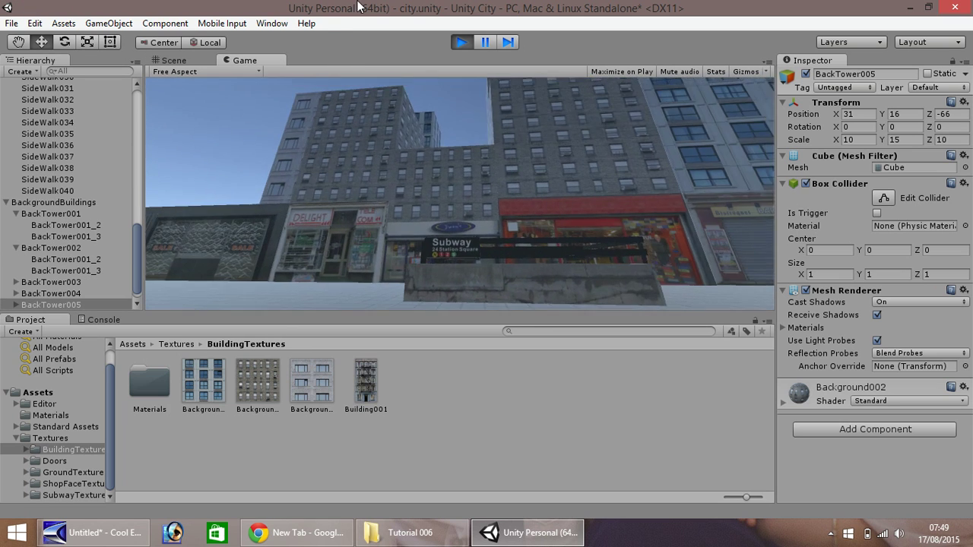
pyautogui.press('s')
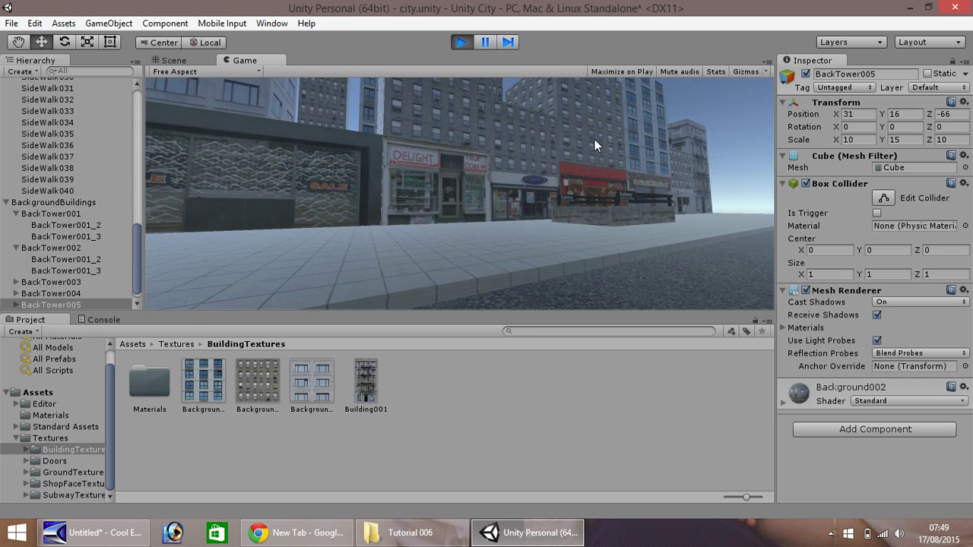
pyautogui.press('a')
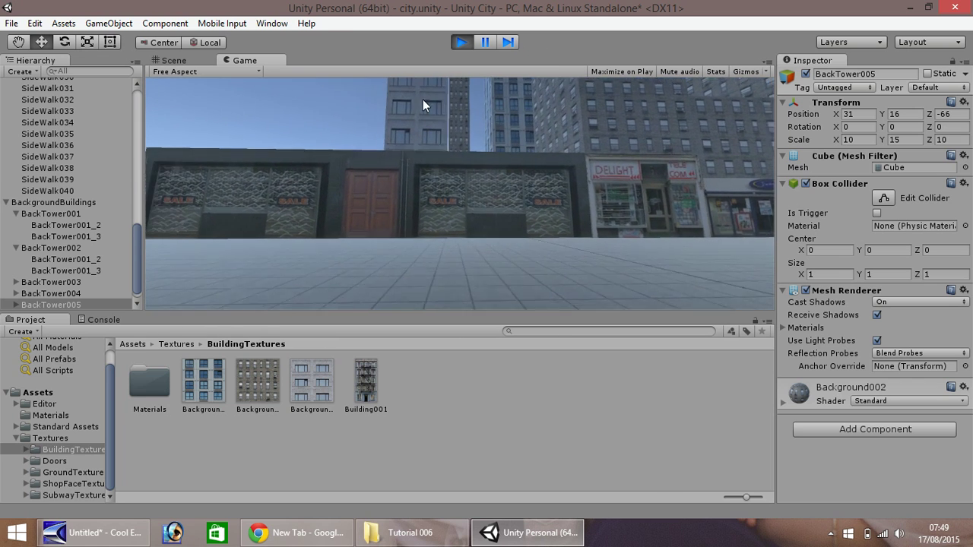
pyautogui.press('w')
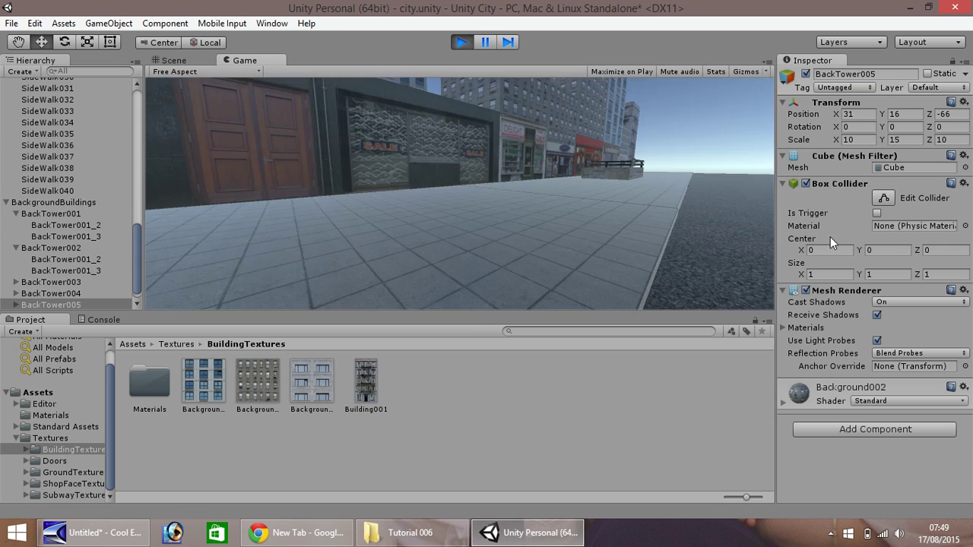
# Walk farther along the pavement and onto the road towards the subway entrances, and stop play mode
pyautogui.press('w')
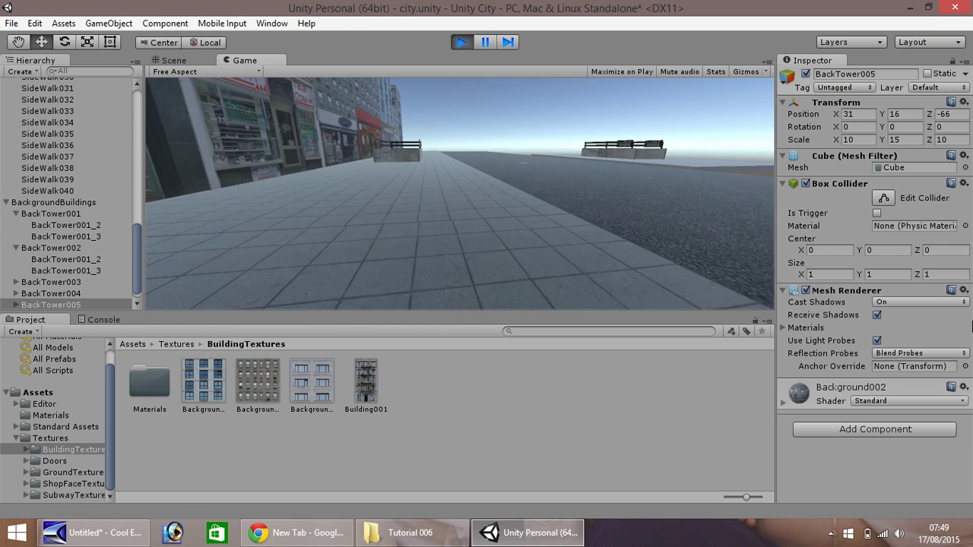
pyautogui.press('w')
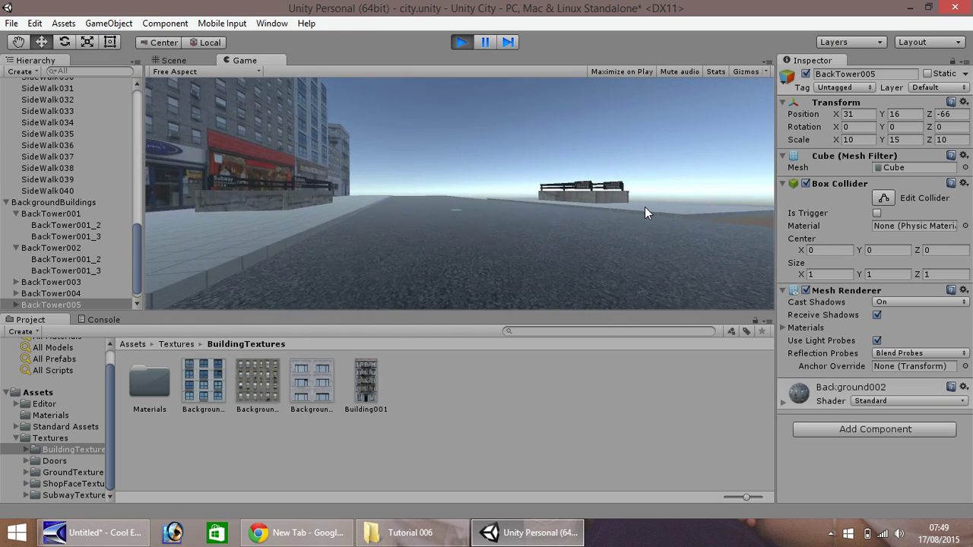
pyautogui.click(462, 43)
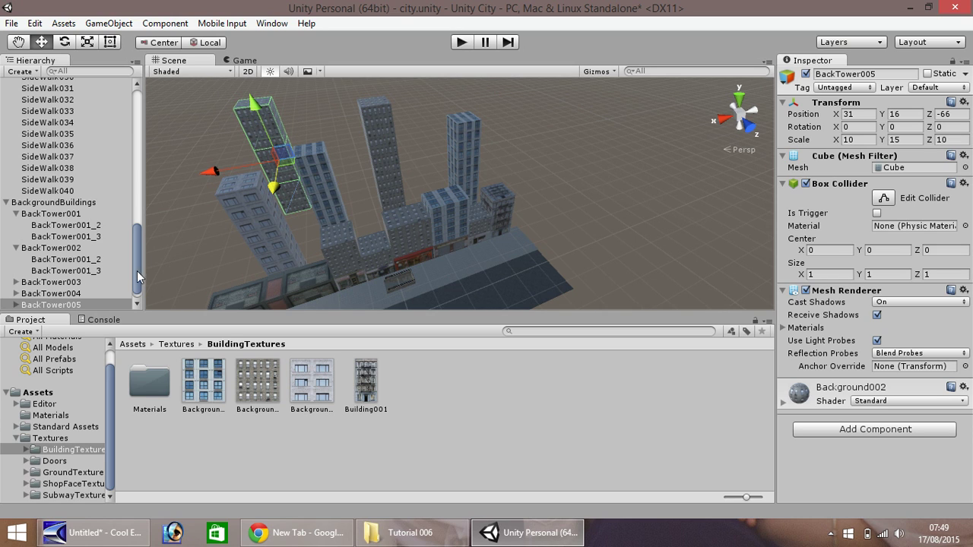
# Collapse the Shops, SideWalk and BackgroundBuildings groups in the scene's object list
pyautogui.moveTo(138, 272); pyautogui.dragTo(121, 124)
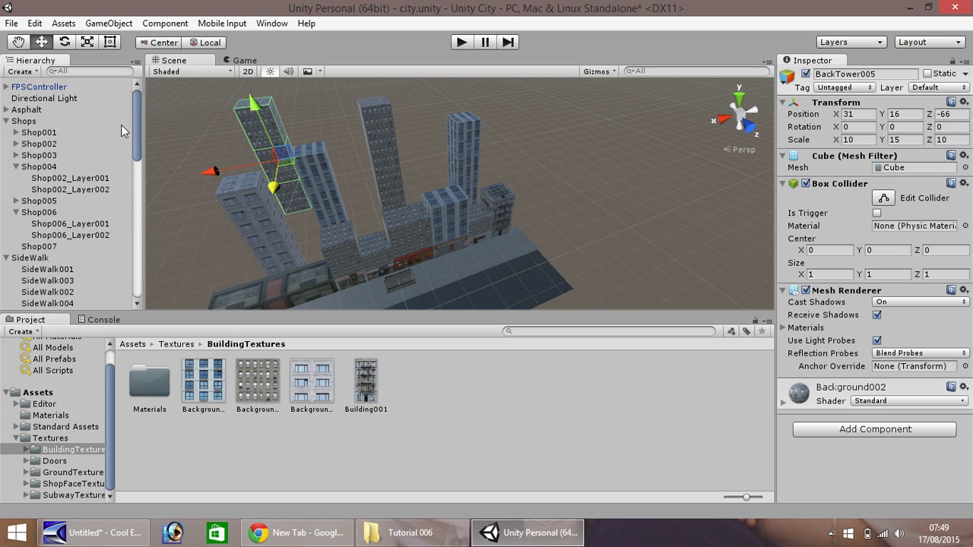
pyautogui.click(6, 121)
pyautogui.click(6, 132)
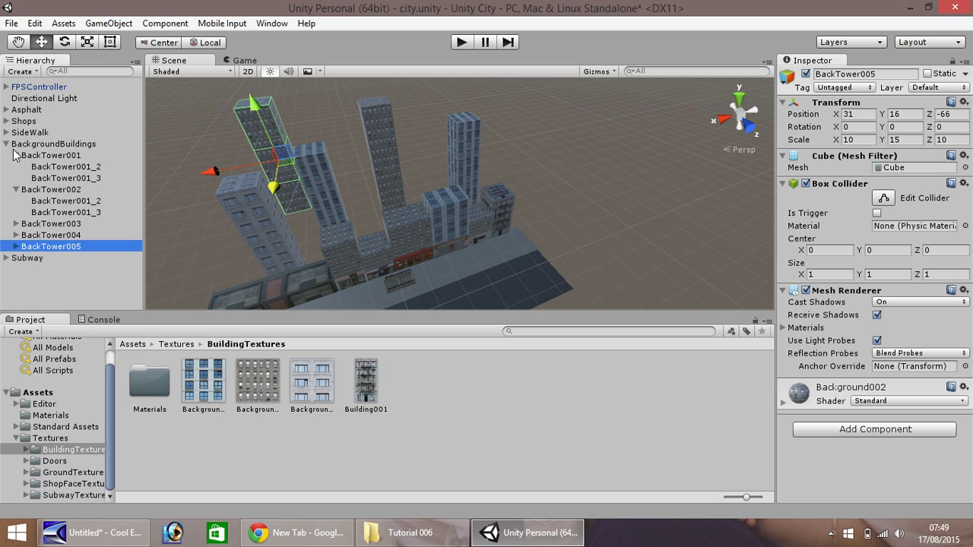
pyautogui.click(6, 145)
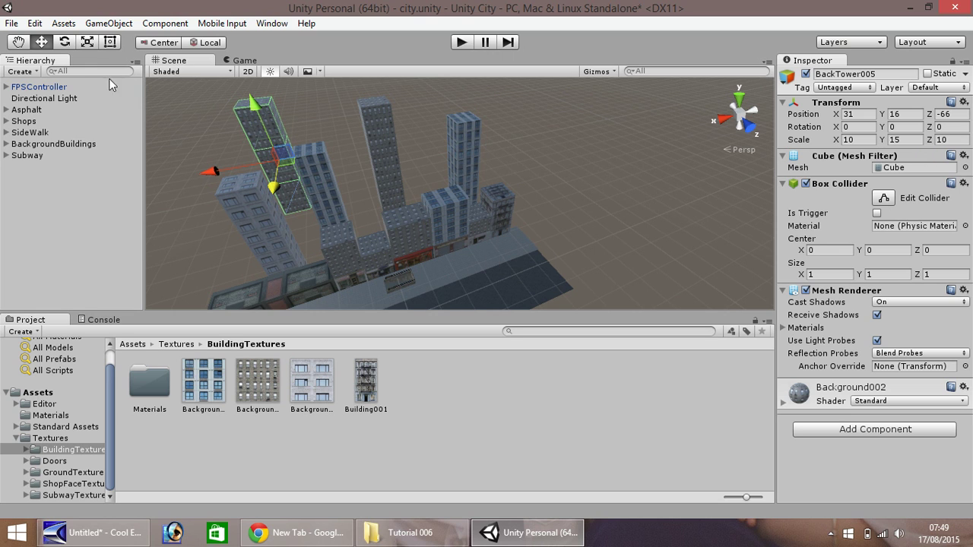
pyautogui.click(24, 44)
pyautogui.moveTo(193, 217); pyautogui.dragTo(233, 144)
pyautogui.moveTo(223, 162)
pyautogui.mouseDown(button='right')
pyautogui.moveTo(354, 174)
pyautogui.moveTo(230, 168)
pyautogui.mouseUp(button='right')
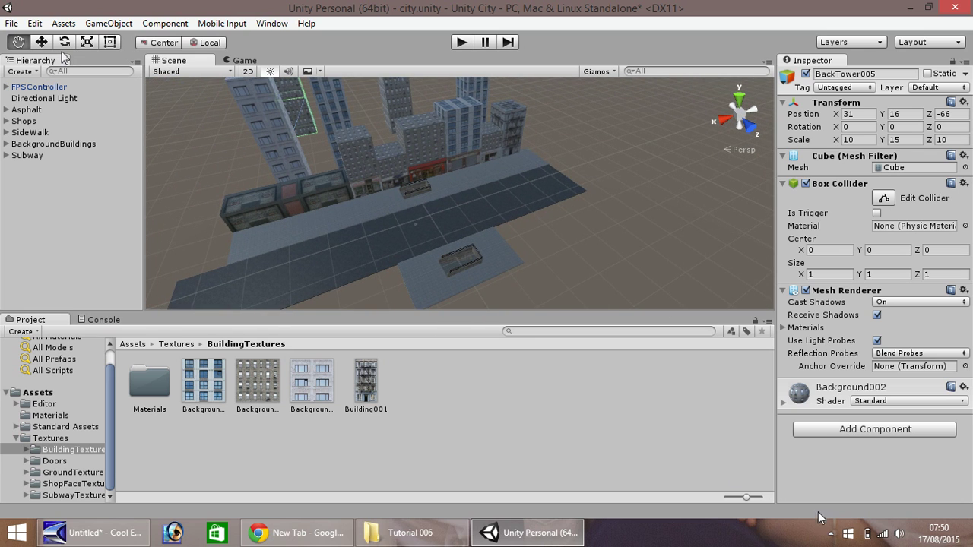